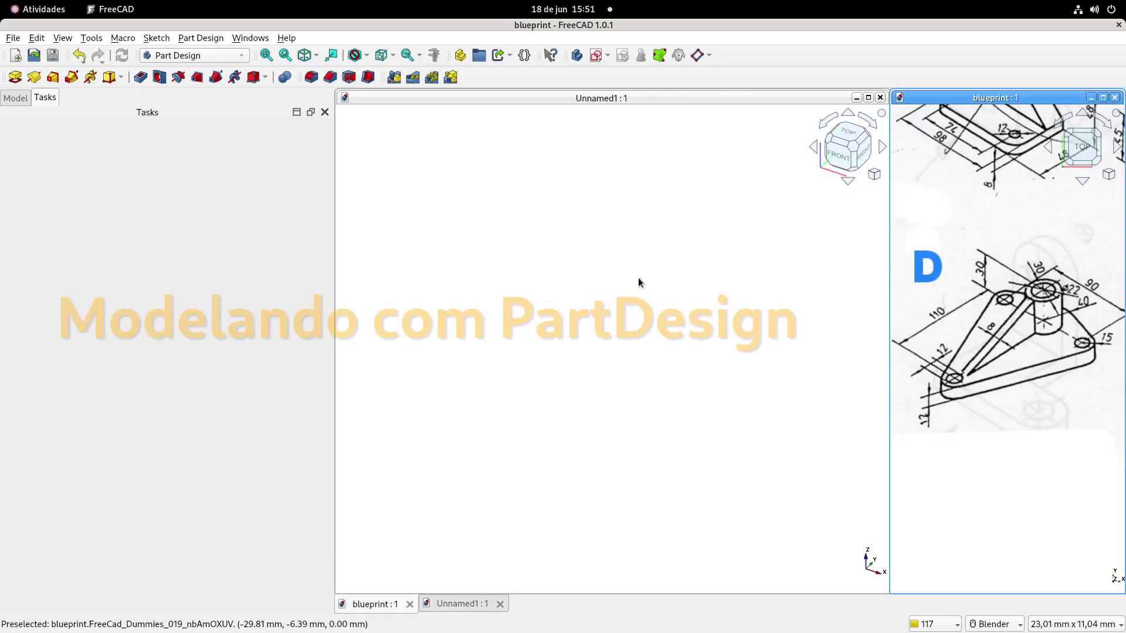
- Create a new body in the empty document and start a sketch on its XY plane
click(639, 276)
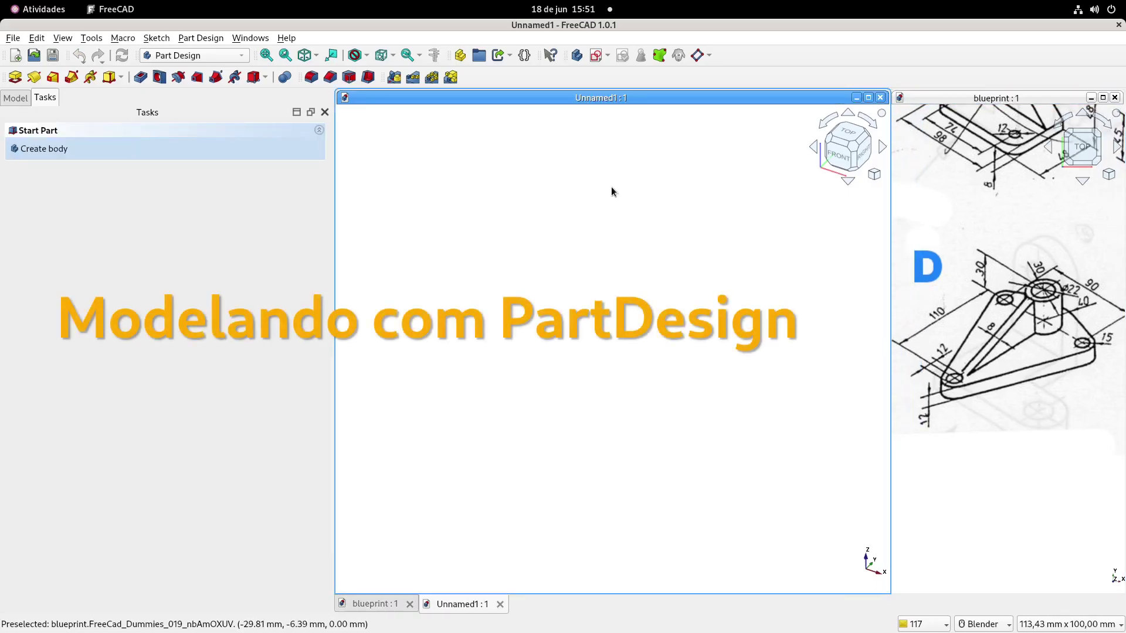
click(578, 58)
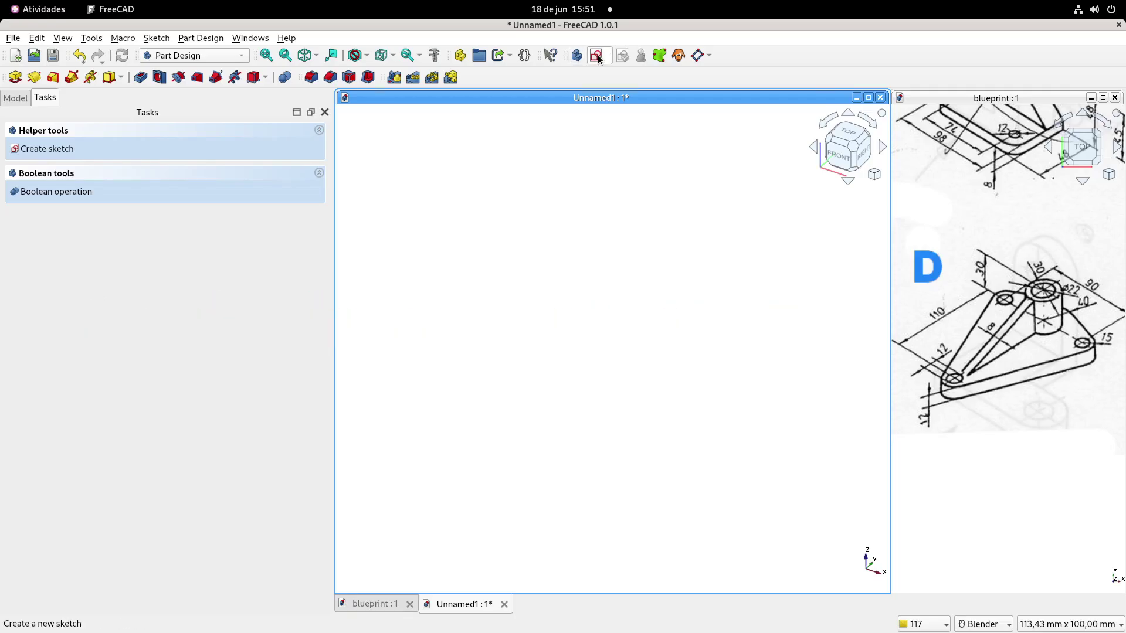
click(597, 55)
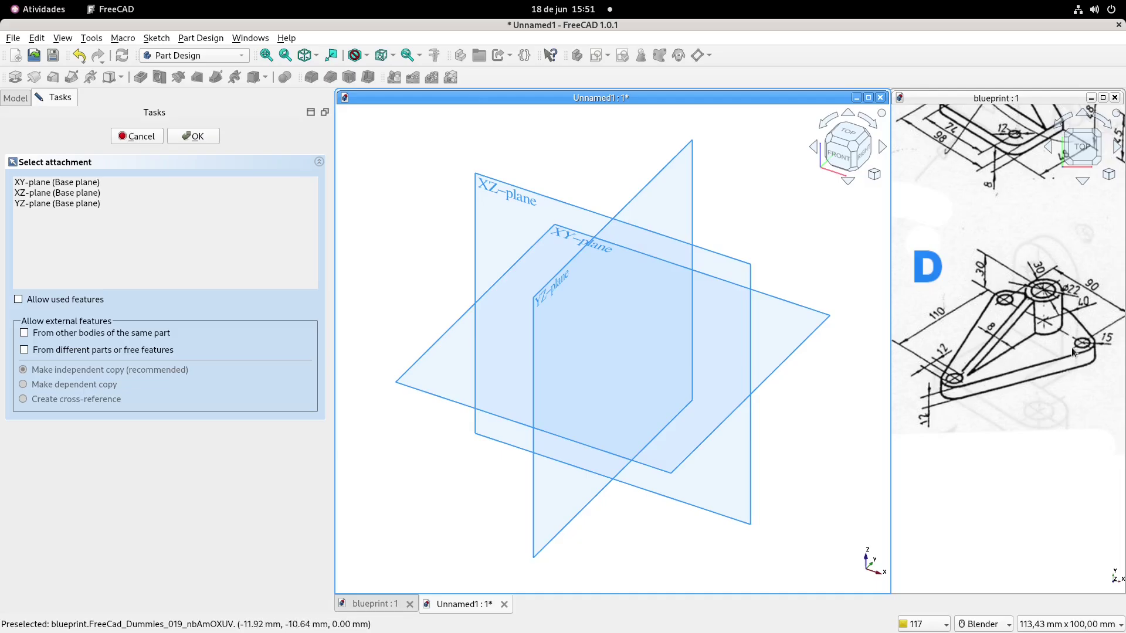
middle_drag(563, 239, 573, 288)
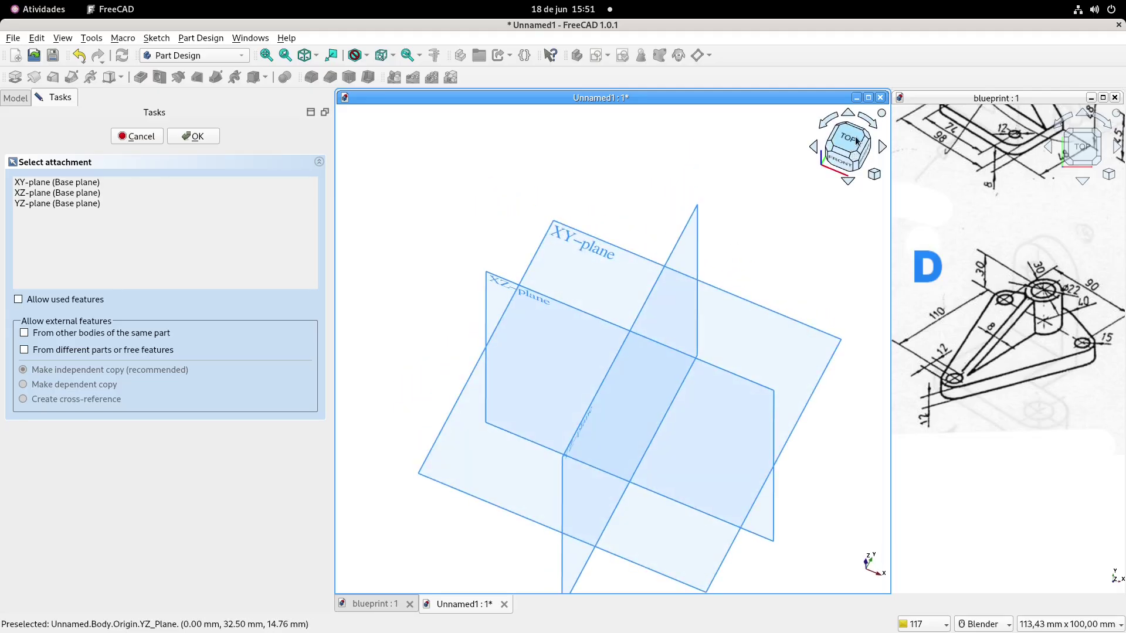
shift+middle_drag(628, 243, 624, 215)
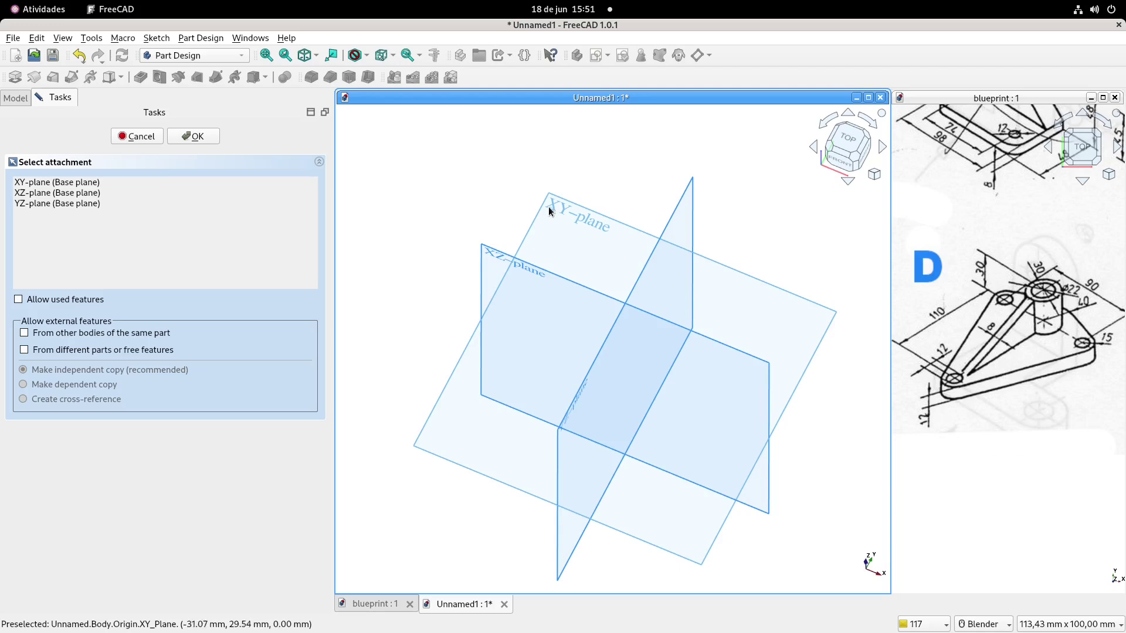
click(564, 209)
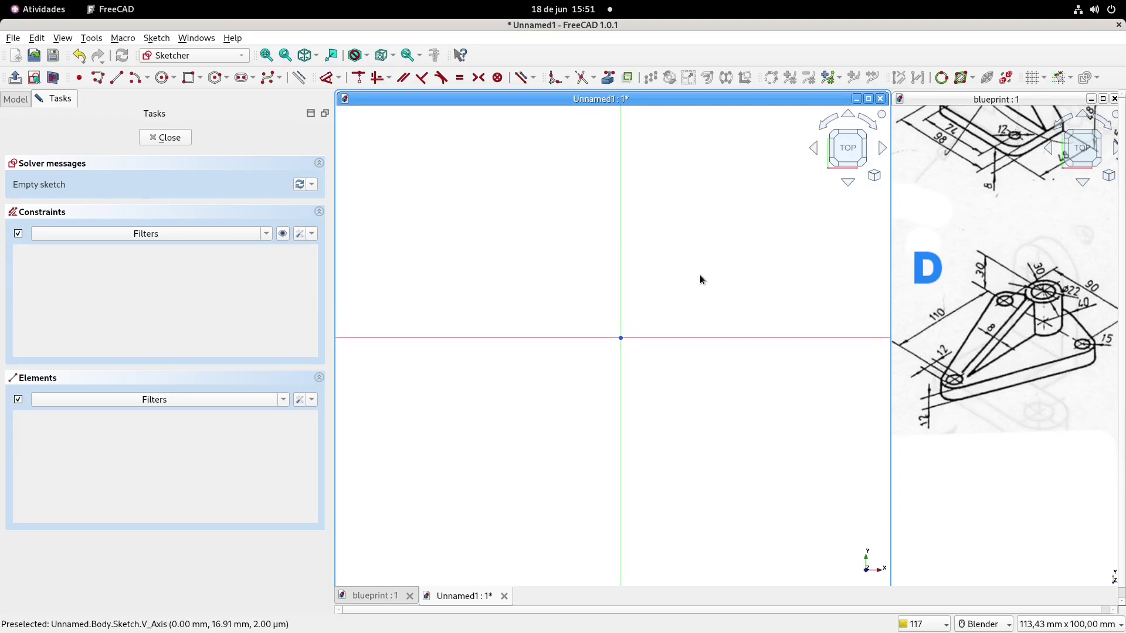
- Sketch a short centre-point arc above the origin, with its centre and start point on the vertical axis
scroll(699, 275, up, 3)
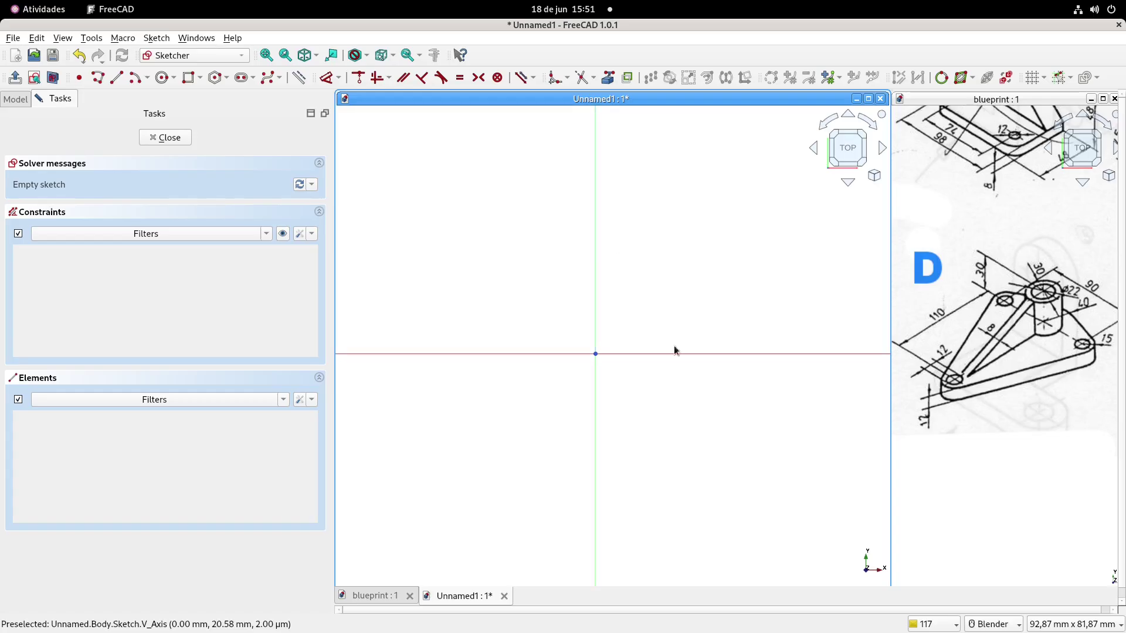
shift+middle_drag(675, 265, 682, 266)
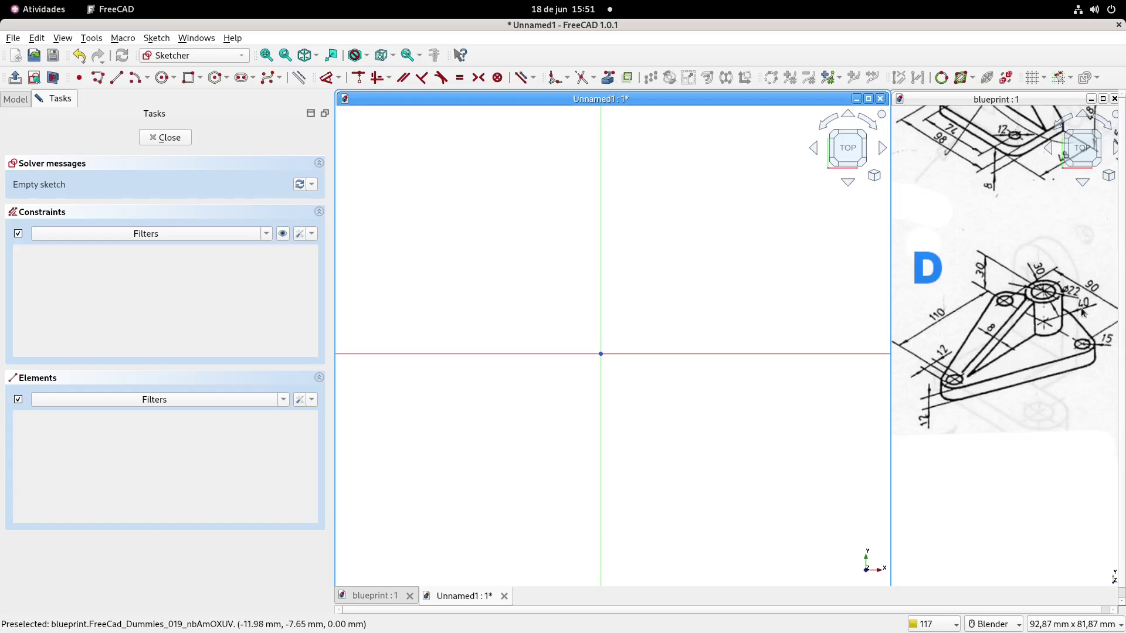
shift+middle_drag(731, 197, 721, 258)
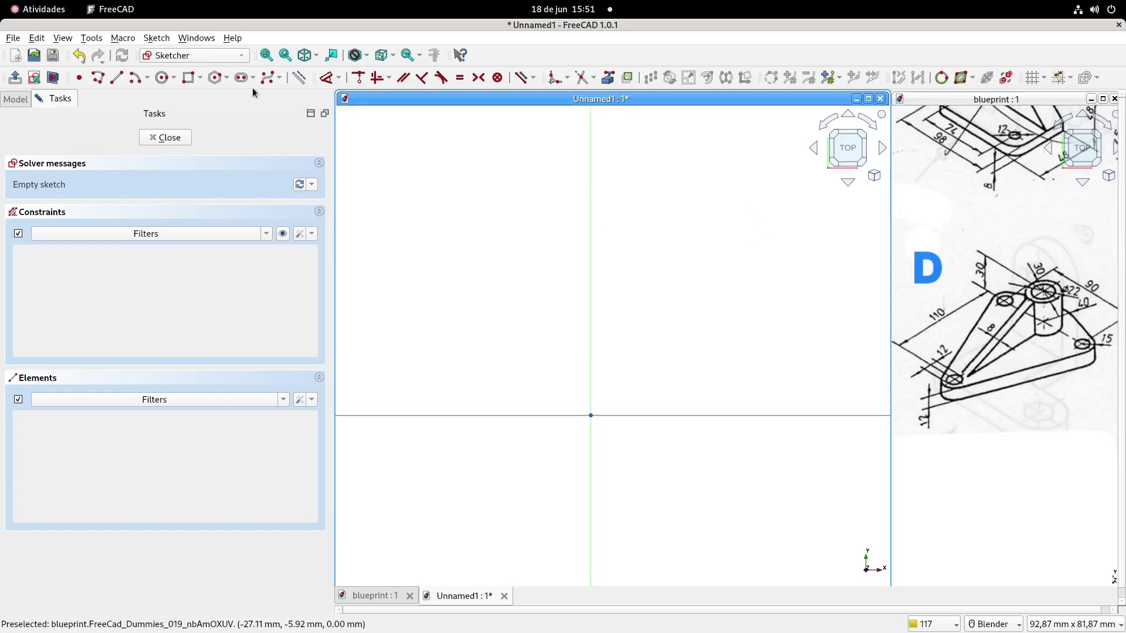
click(137, 78)
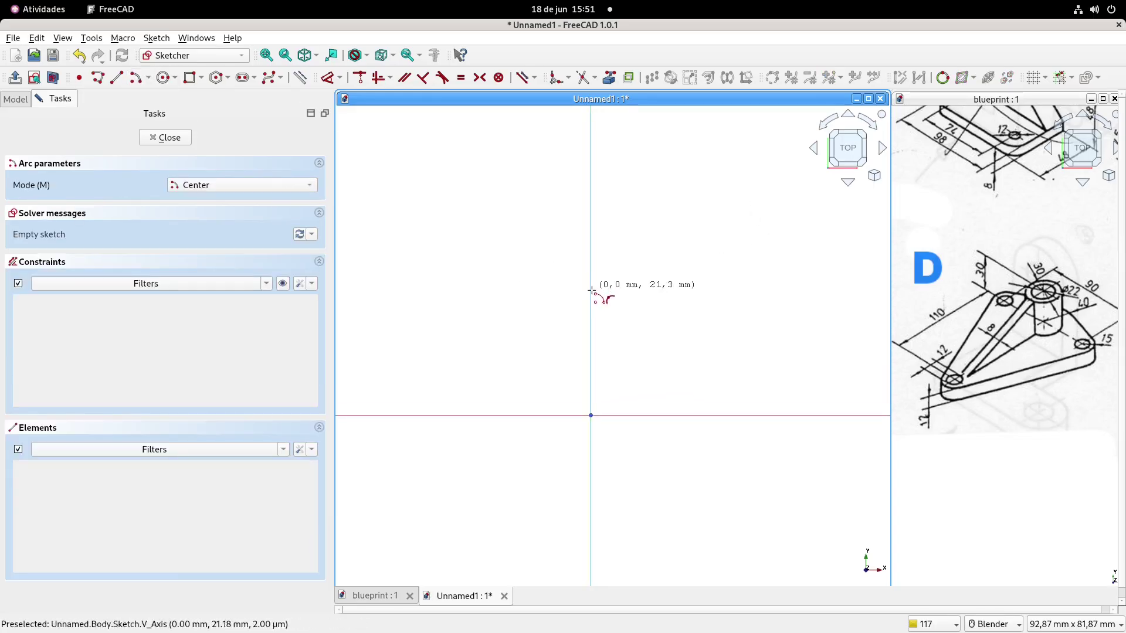
click(590, 292)
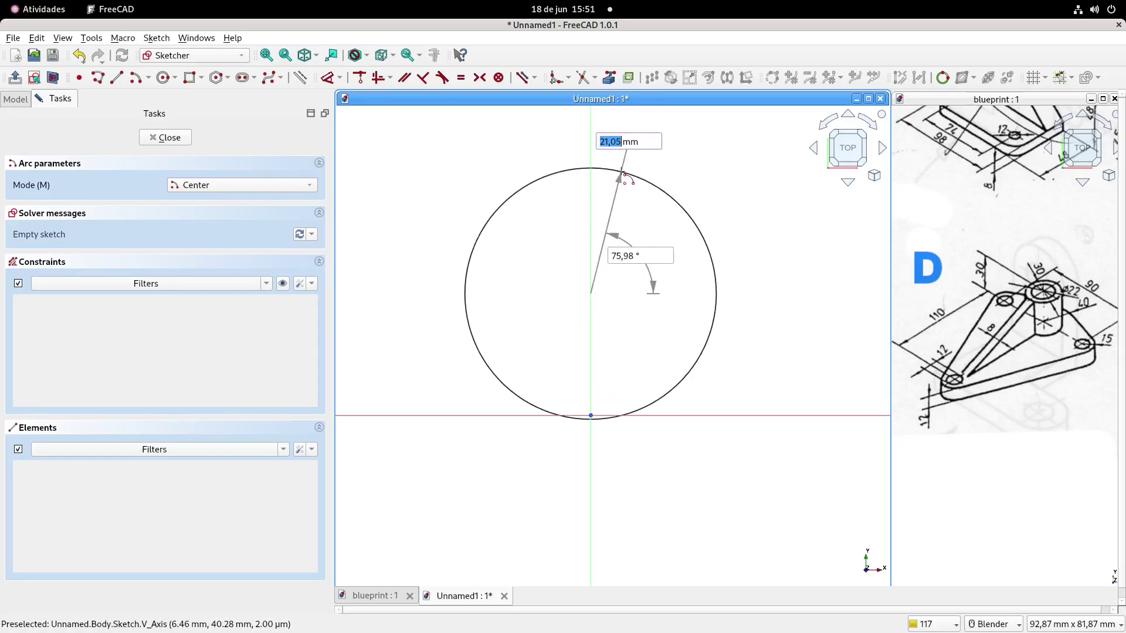
click(591, 170)
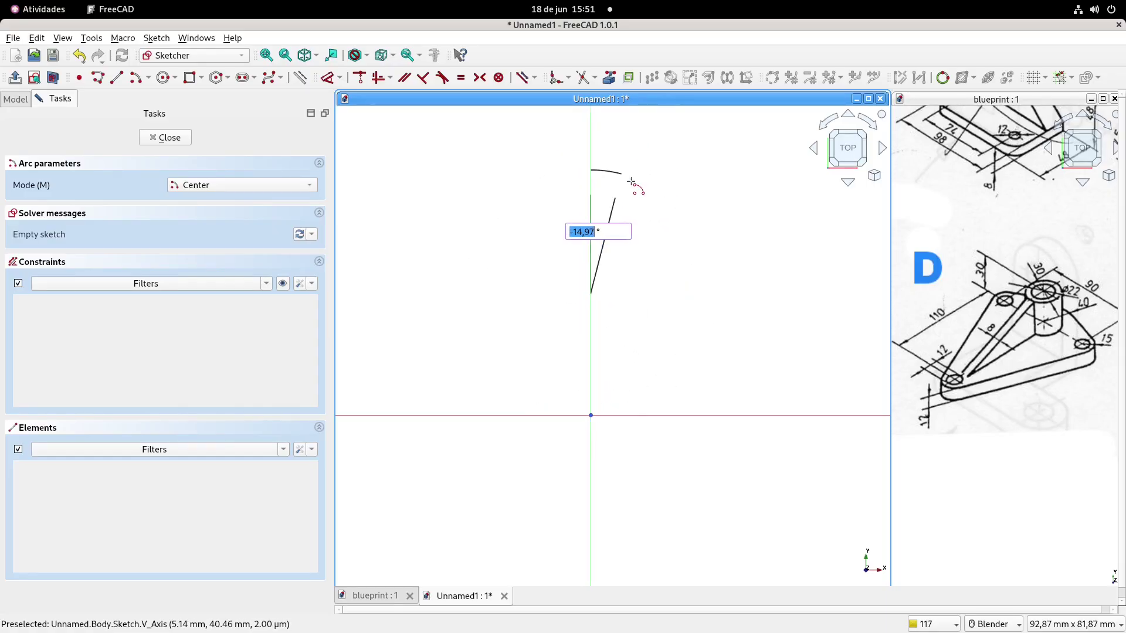
click(660, 203)
key(Escape)
- Constrain the arc's radius to 40 mm and move its dimension label clear of the curve
click(327, 77)
click(638, 183)
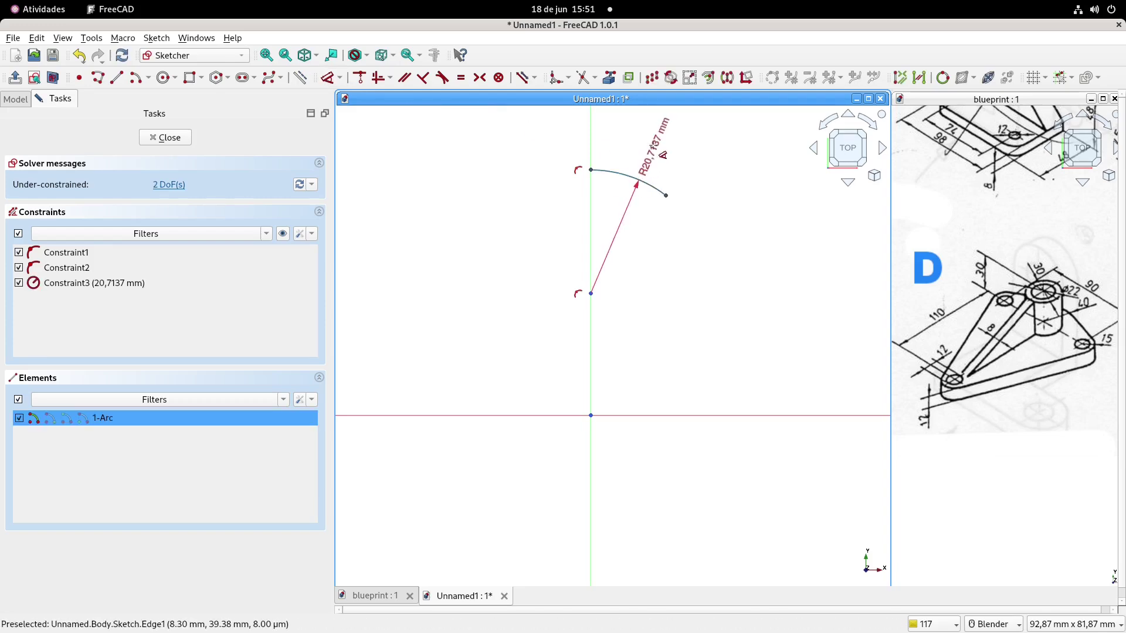
text(40)
key(Return)
scroll(673, 175, down, 2)
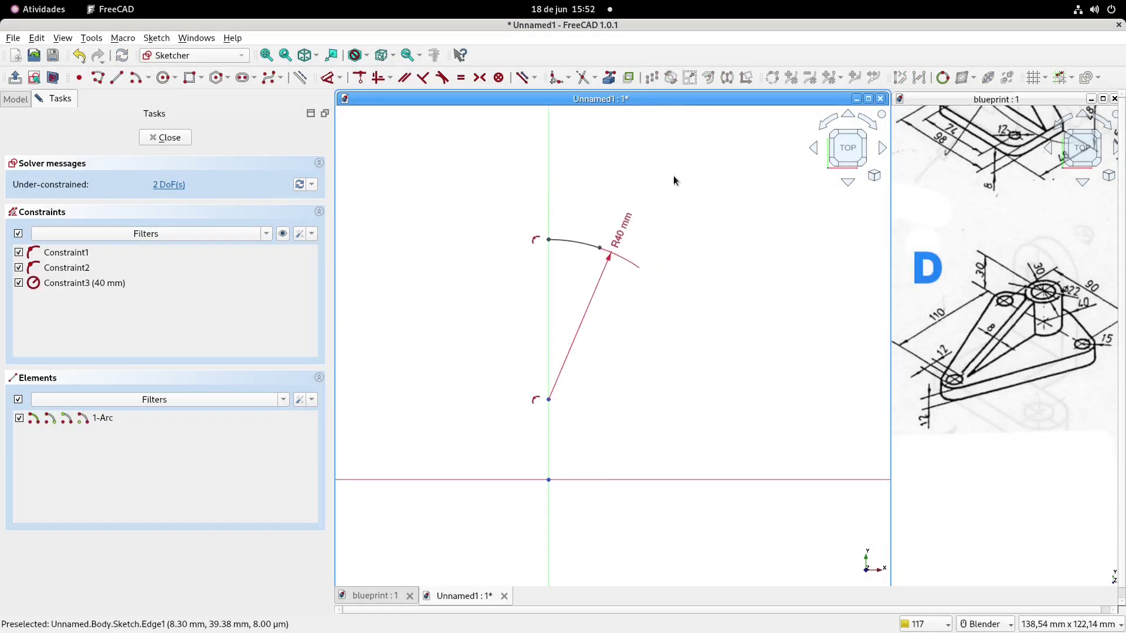
drag(625, 229, 580, 189)
- Sketch two connected lines from the vertical axis below the origin, out to a corner and back to the arc's free end
click(116, 77)
click(548, 557)
click(728, 395)
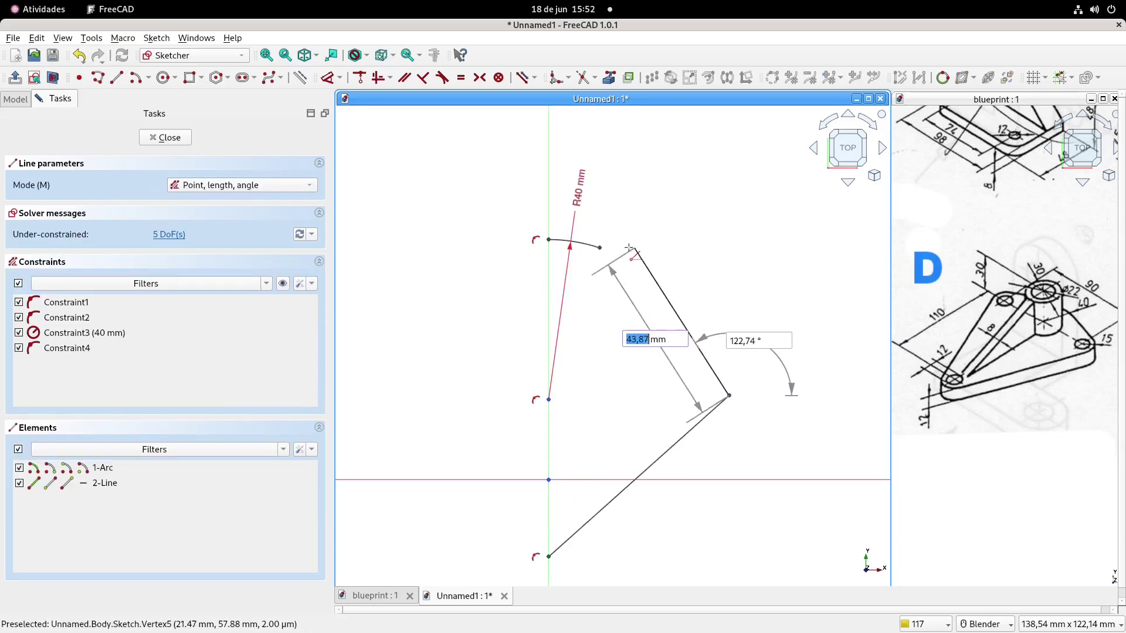
click(601, 248)
mouse_move(673, 248)
shift+middle_down()
mouse_move(660, 209)
mouse_move(689, 260)
shift+middle_up()
right_click(537, 521)
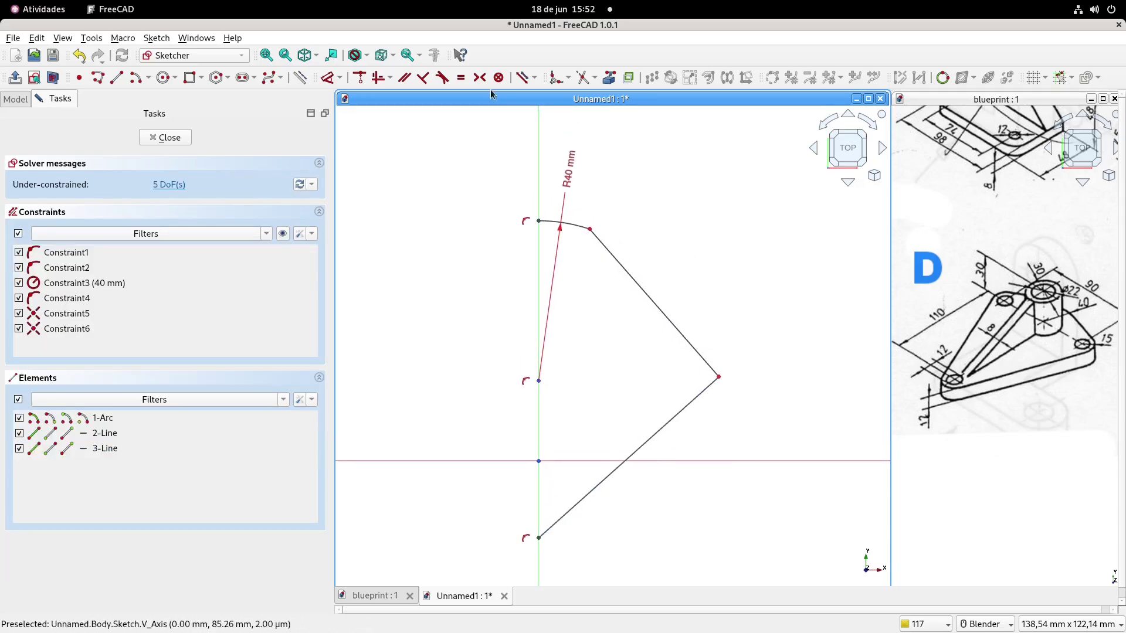
- Make the 40 mm arc tangent to the upper line where they meet
click(441, 78)
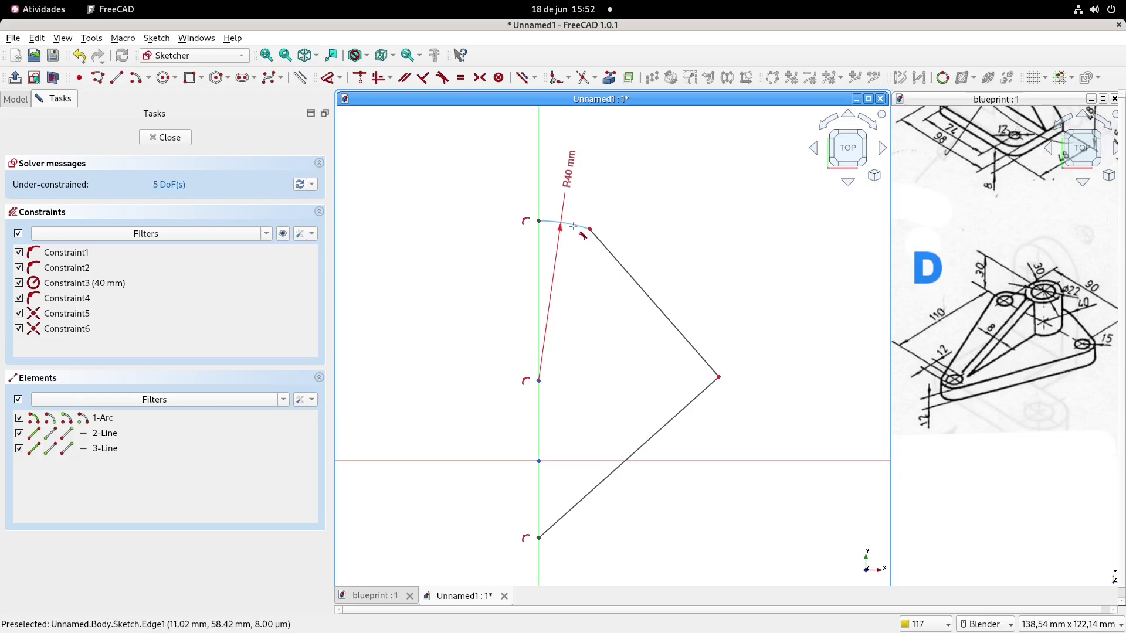
click(573, 226)
click(599, 243)
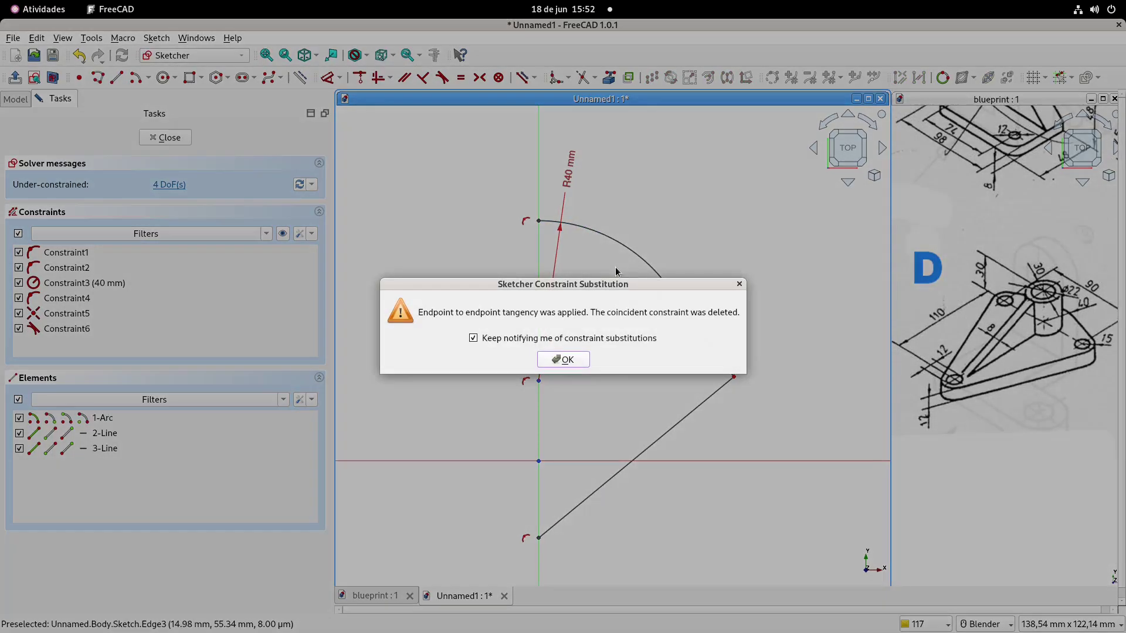
click(566, 366)
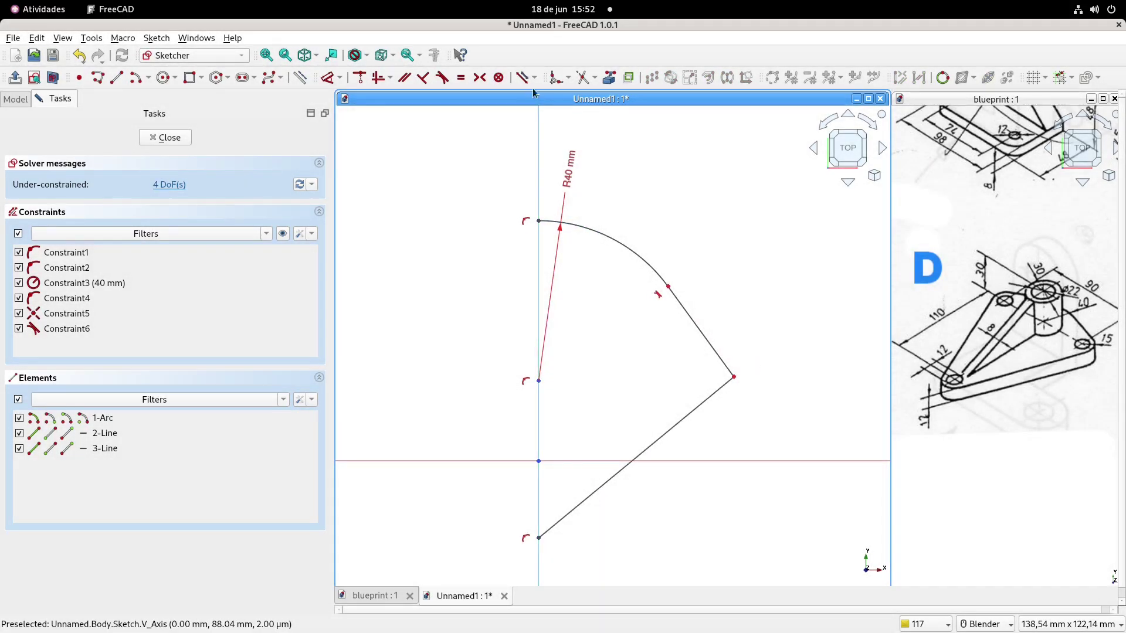
- Fillet the outer corner between the two lines with the corner point preserved
click(555, 77)
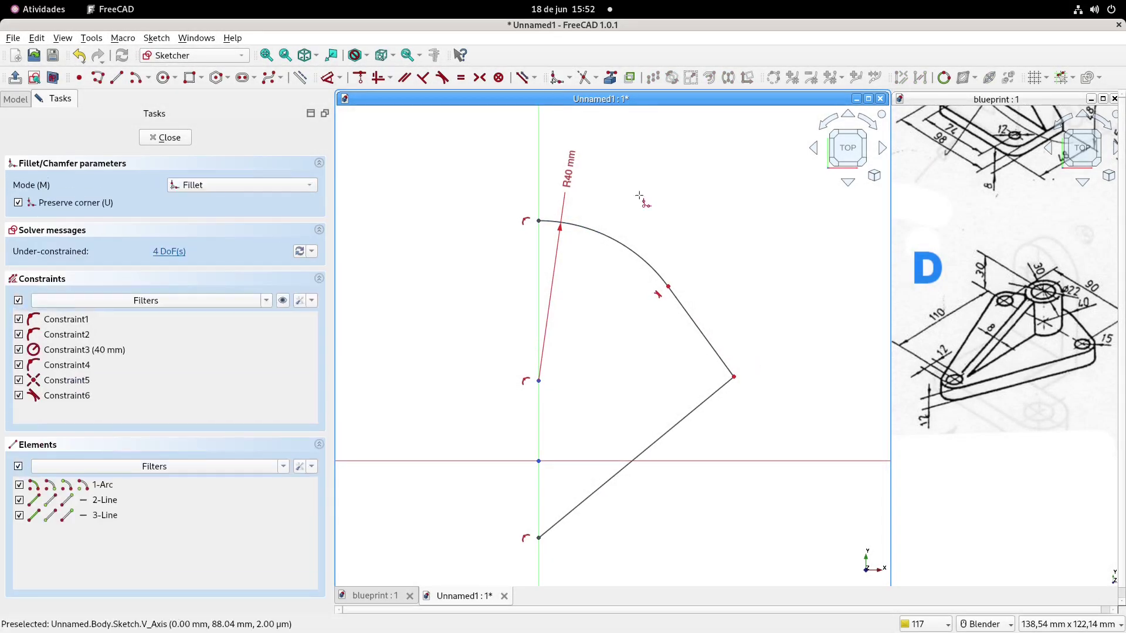
click(726, 366)
click(727, 385)
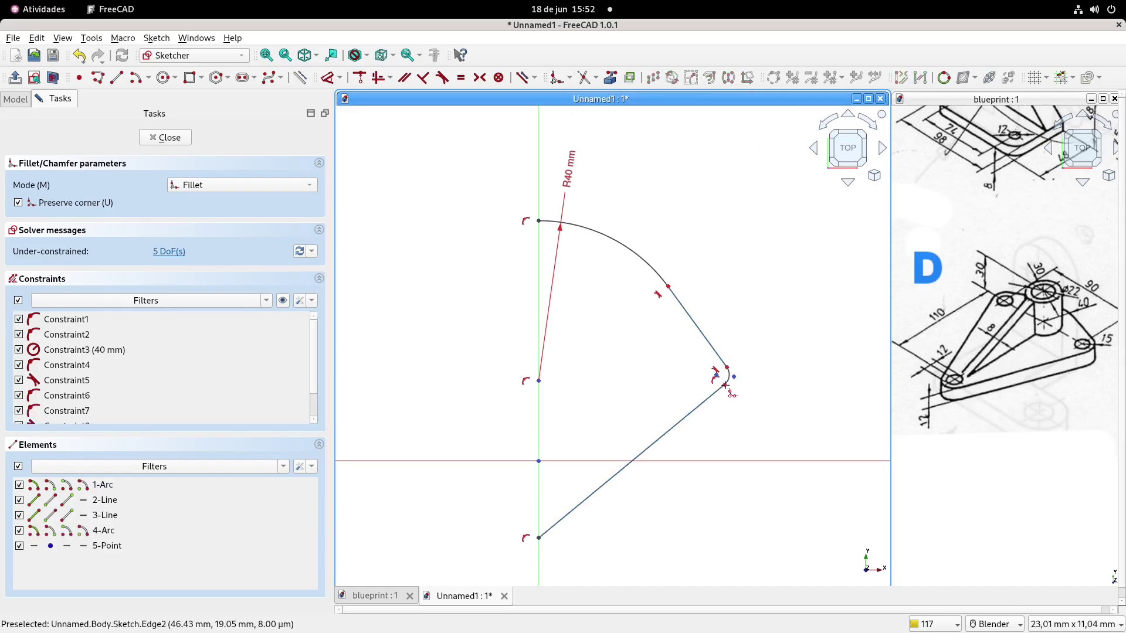
- Close the profile with a line along the vertical axis, from the lower line's end to the arc's start
shift+middle_drag(653, 406, 648, 361)
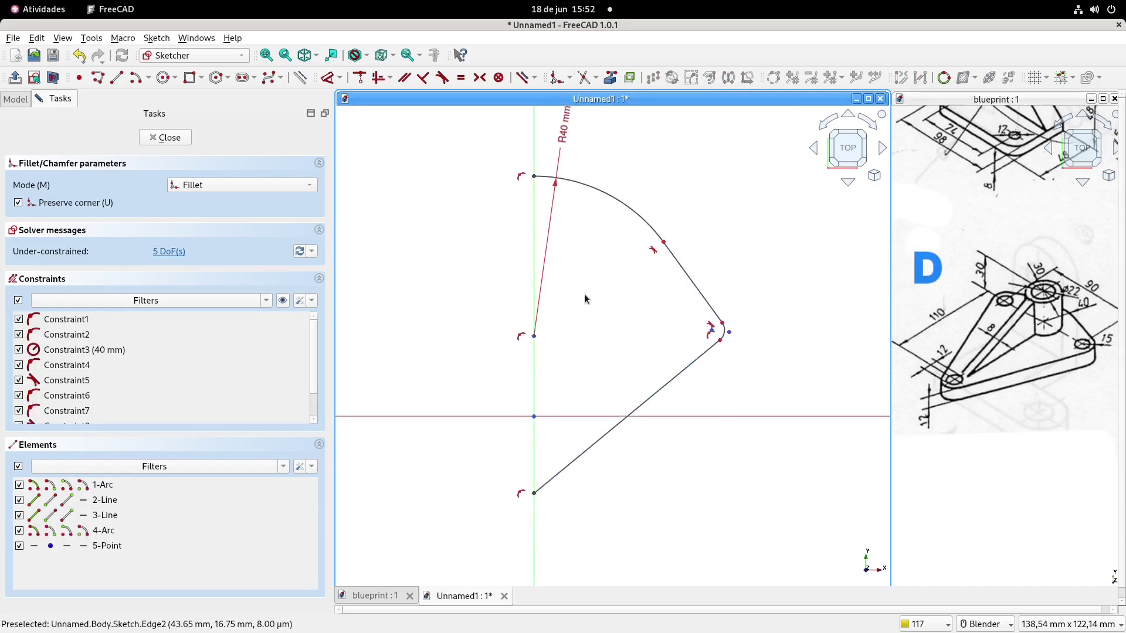
click(116, 78)
click(534, 493)
click(533, 176)
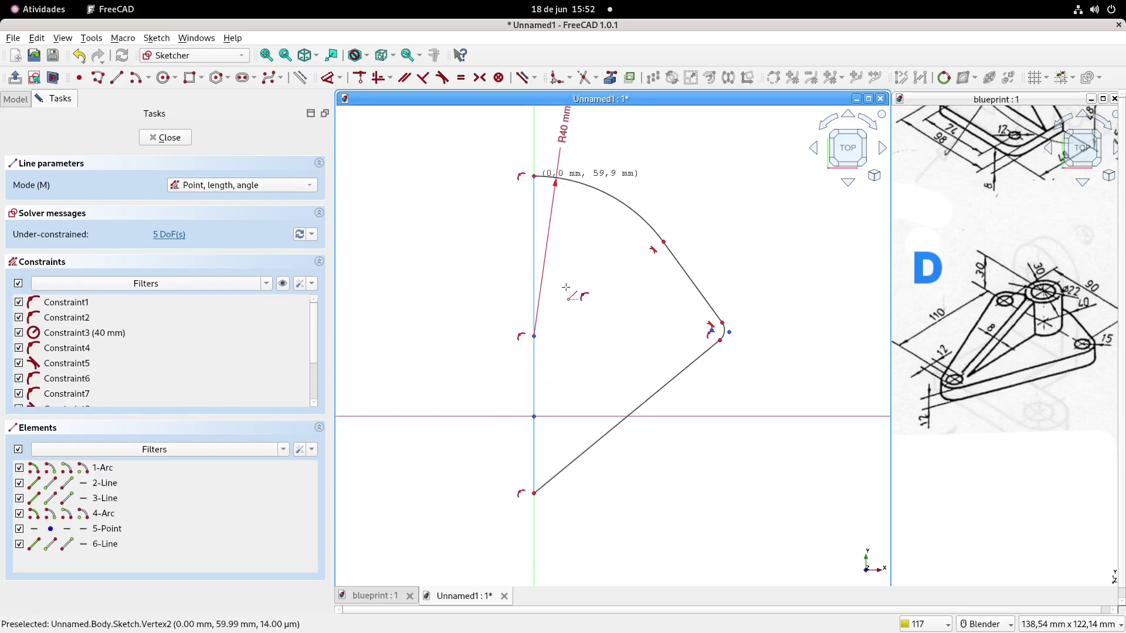
right_click(598, 485)
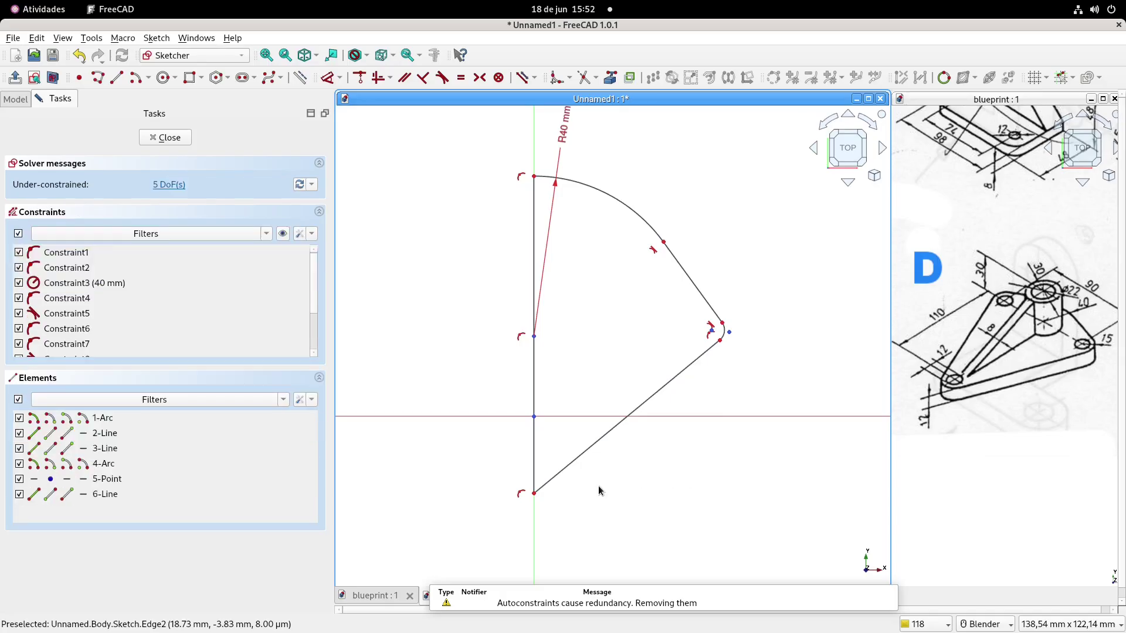
- Delete the lower endpoint's axis constraint and the vertical closing line, and pull the lower line's end off the axis
scroll(576, 487, up, 1)
shift+middle_drag(591, 485, 620, 449)
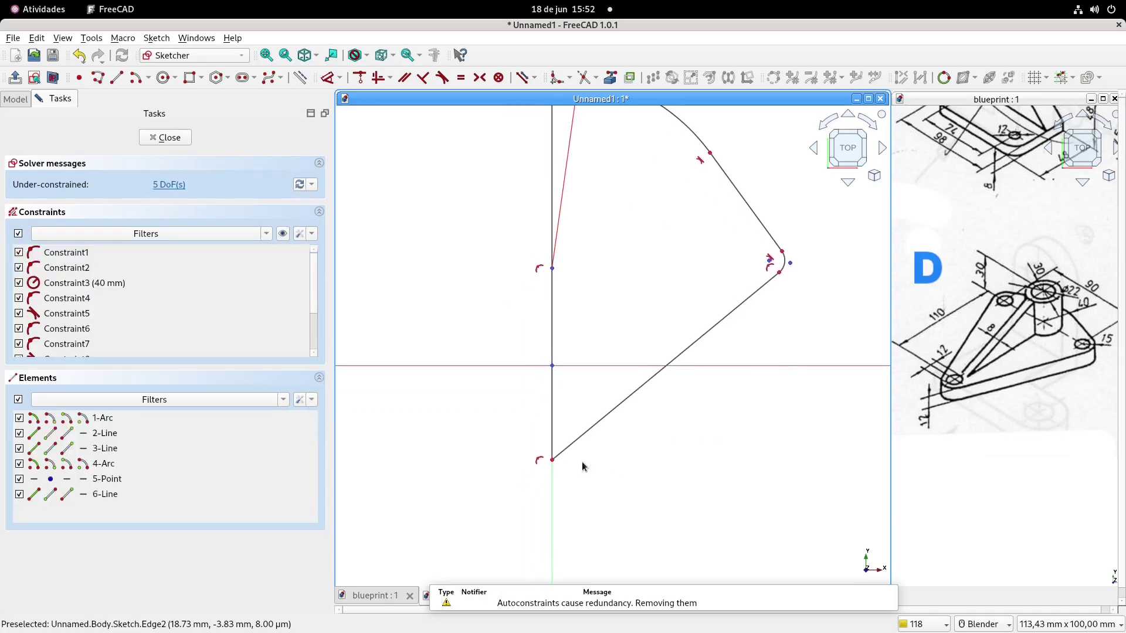
click(540, 462)
key(Delete)
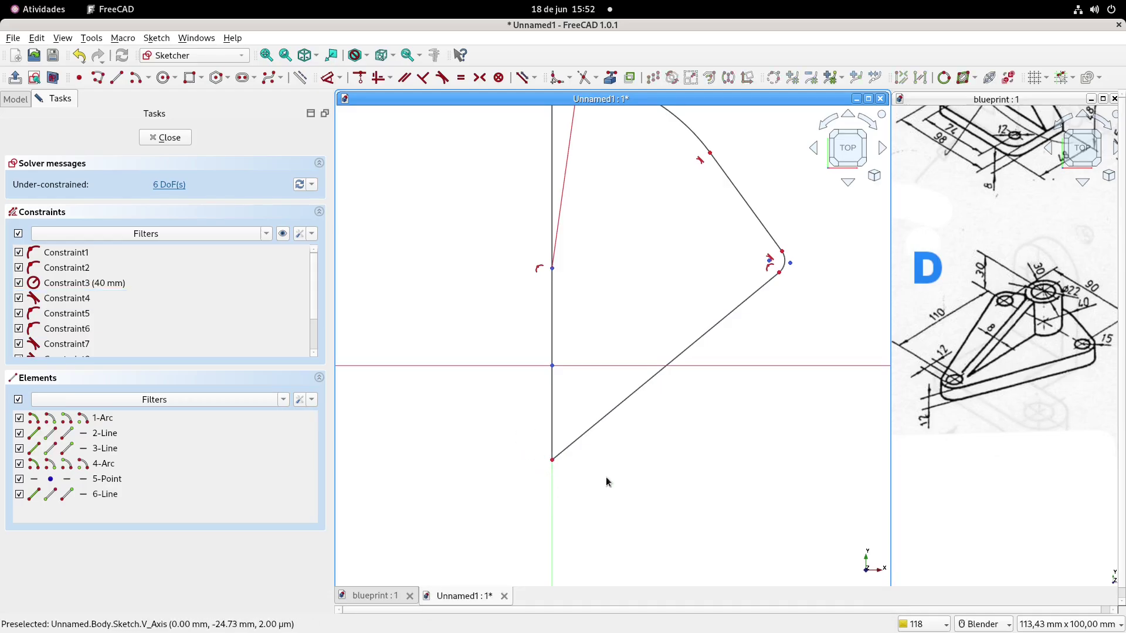
drag(553, 465, 610, 429)
key(Delete)
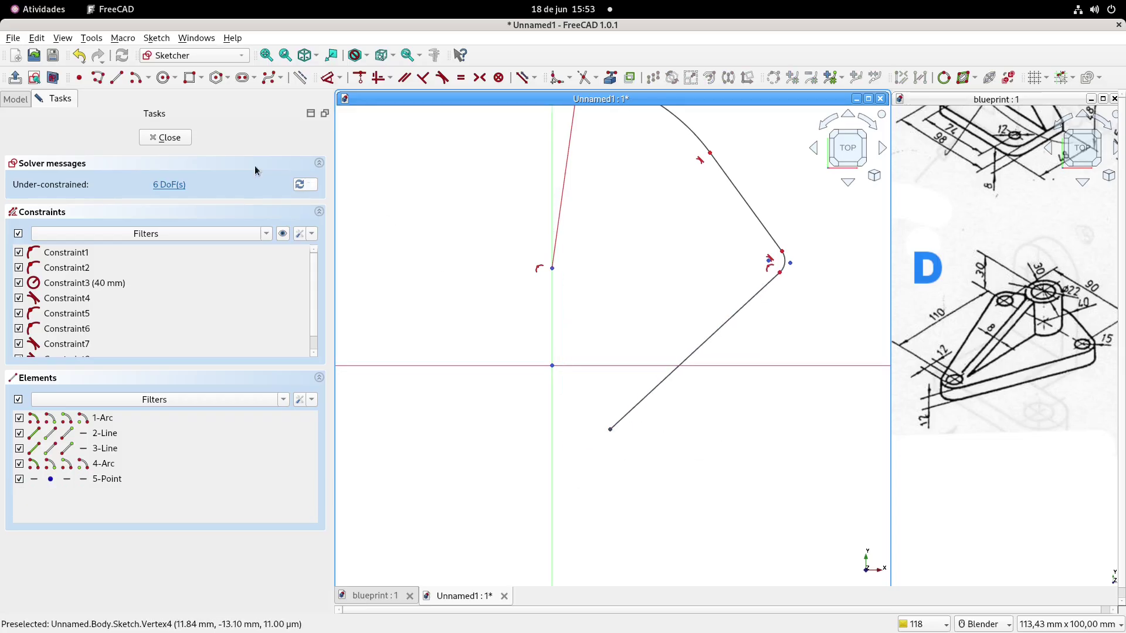
- Sketch a small centre-point arc below the origin, with its centre and start point on the vertical axis
click(136, 77)
click(551, 432)
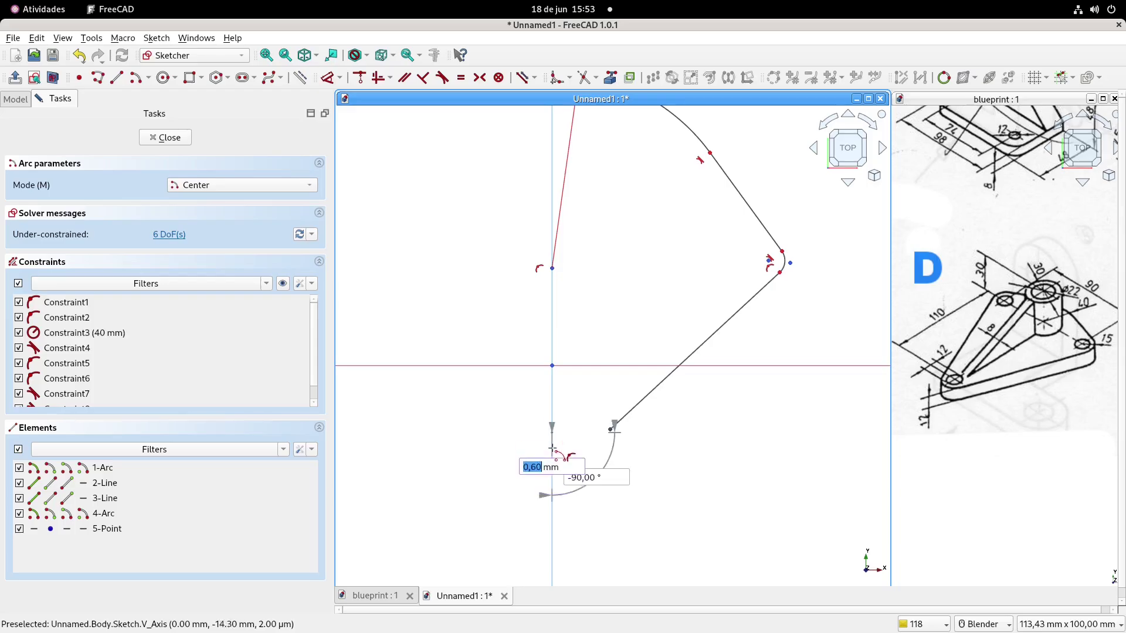
click(552, 468)
click(578, 458)
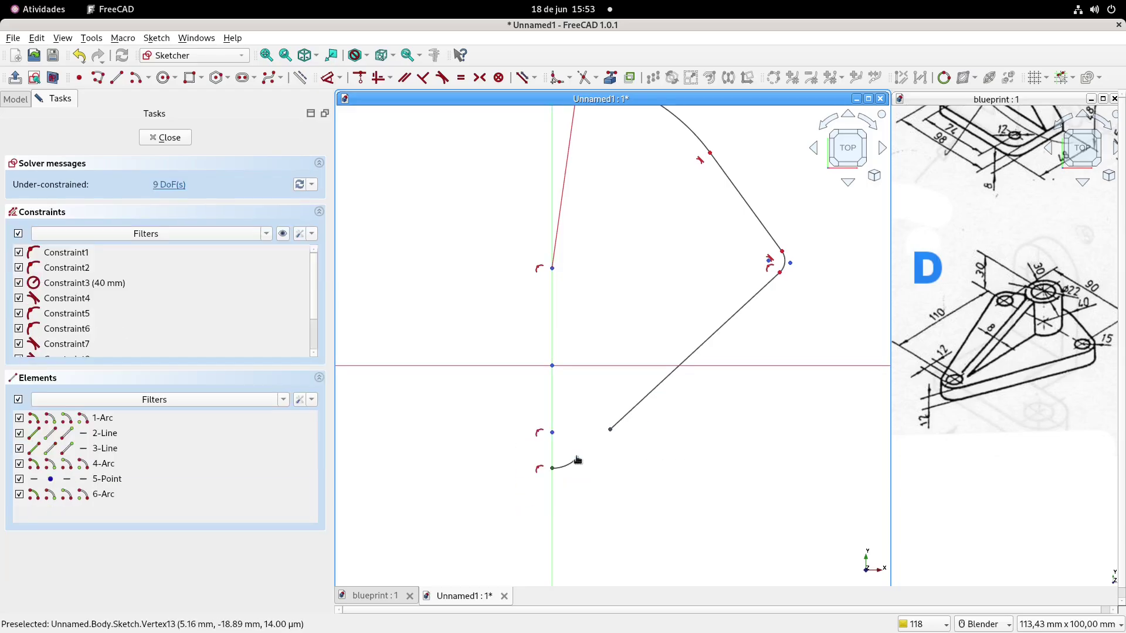
- Join the small arc's free end to the lower line's end with a tangent constraint
click(578, 460)
click(610, 429)
click(442, 77)
click(574, 444)
click(589, 421)
click(572, 361)
key(Escape)
- Make the outer corner fillet arc and the small bottom arc equal in radius
scroll(687, 227, down, 1)
shift+middle_drag(687, 227, 661, 302)
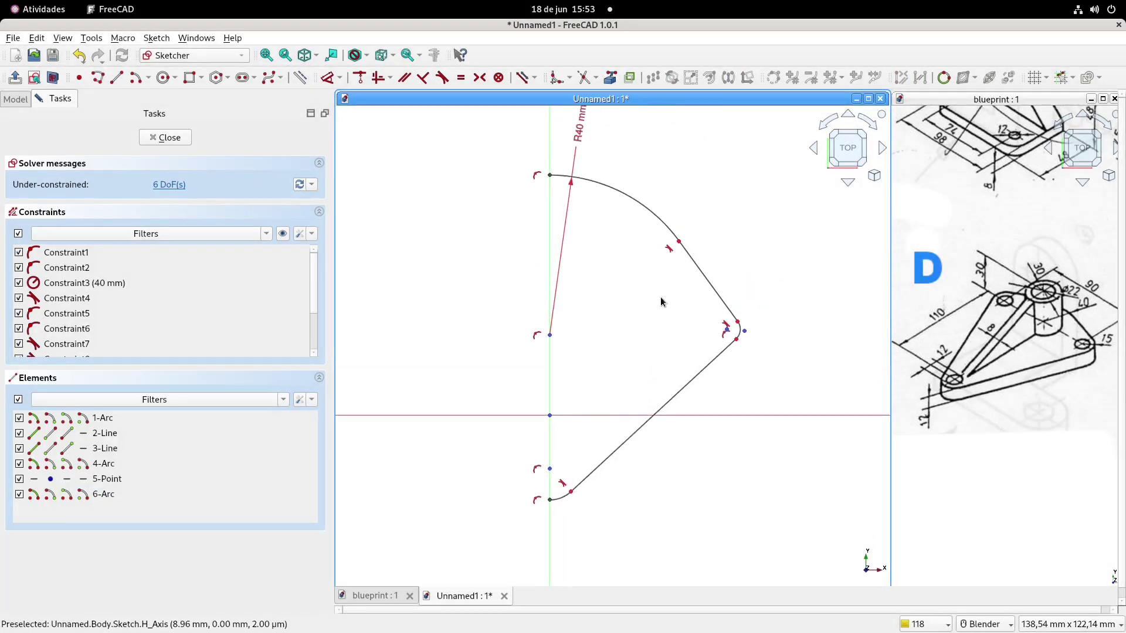
scroll(740, 335, up, 5)
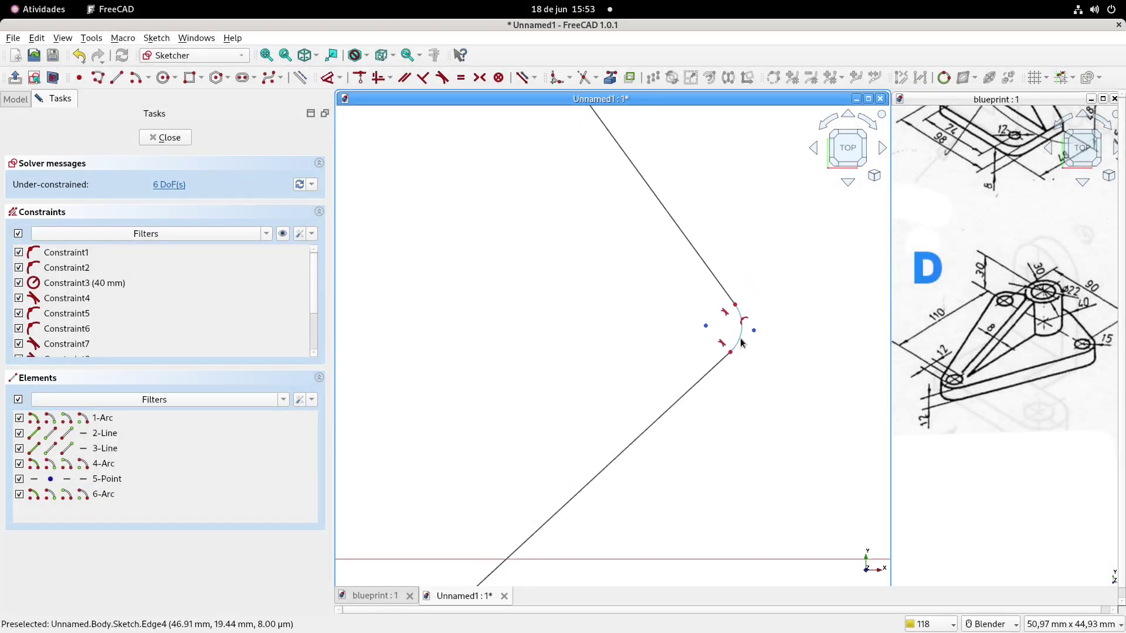
click(740, 342)
scroll(740, 342, down, 4)
shift+middle_drag(641, 470, 638, 440)
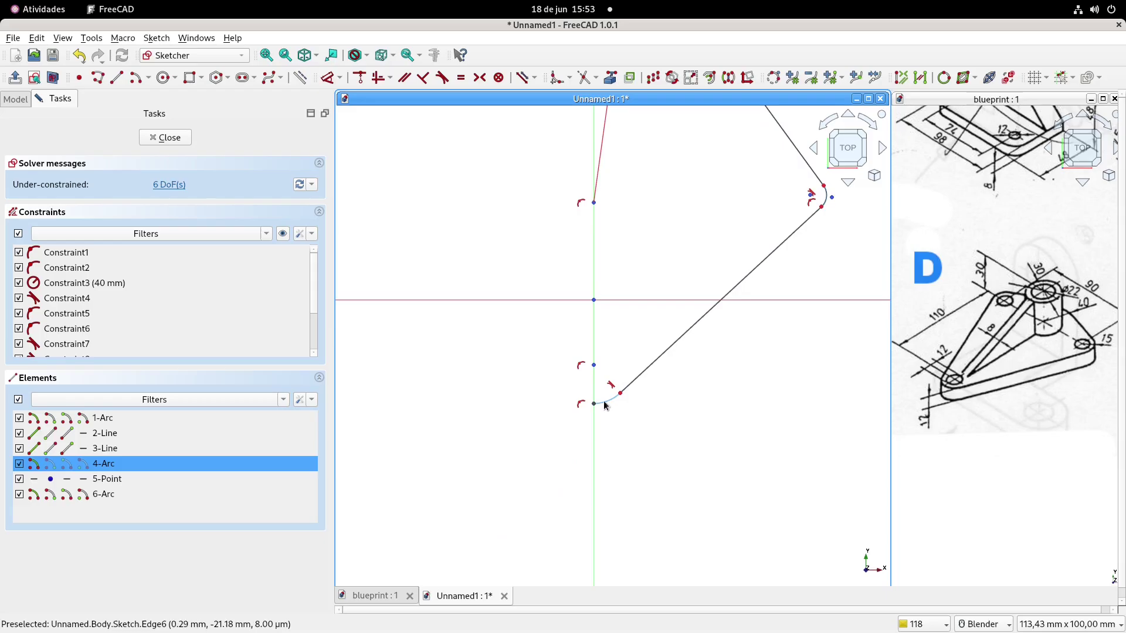
click(604, 404)
click(461, 78)
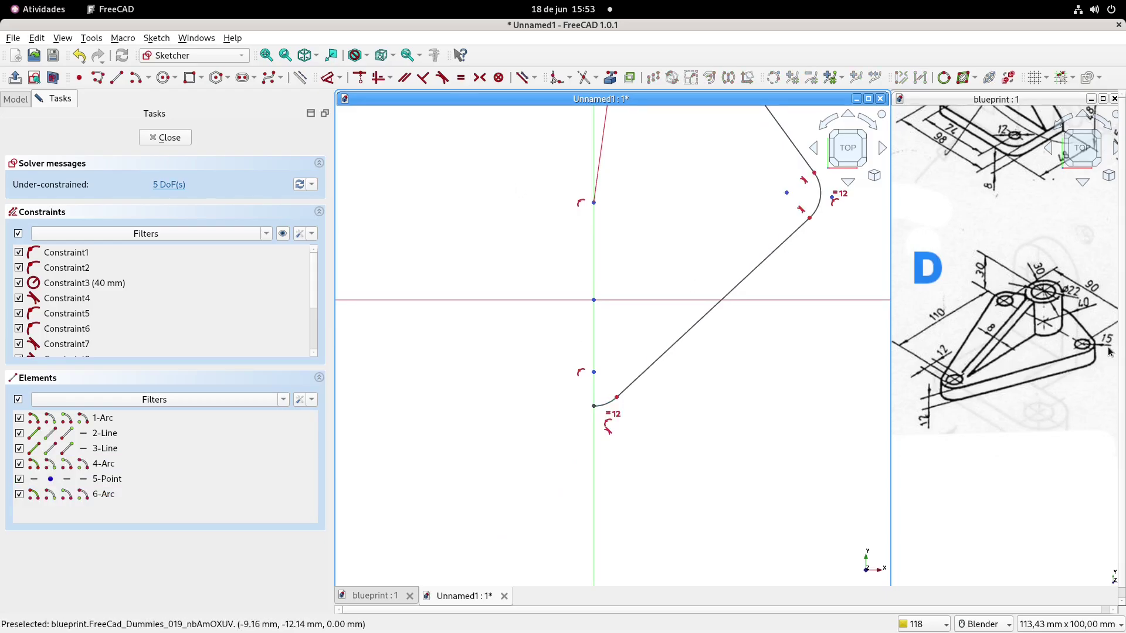
shift+middle_drag(1098, 347, 1068, 348)
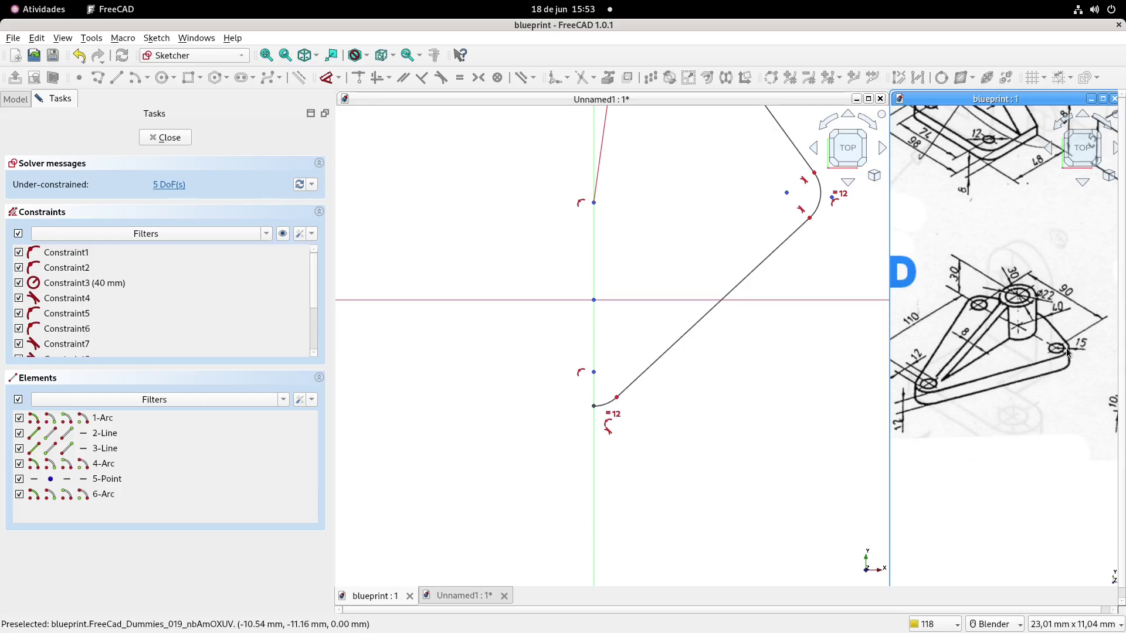
shift+middle_drag(714, 251, 652, 347)
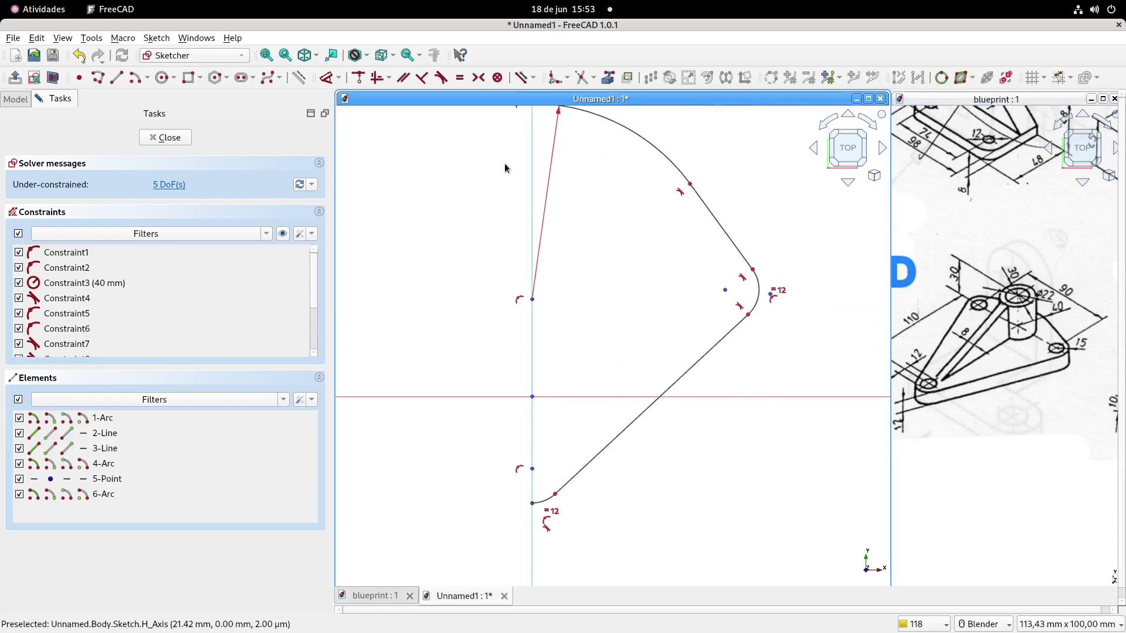
- Set the outer corner arc's radius to 15 mm
click(763, 284)
key(d)
click(823, 253)
text(15)
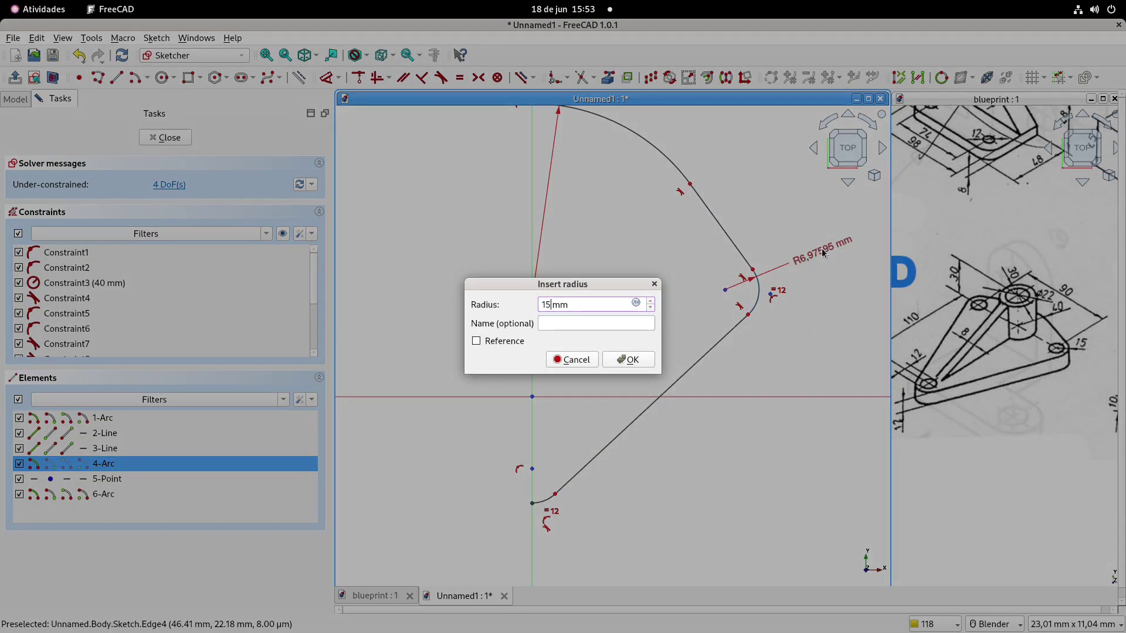
key(Return)
click(896, 296)
scroll(938, 293, down, 3)
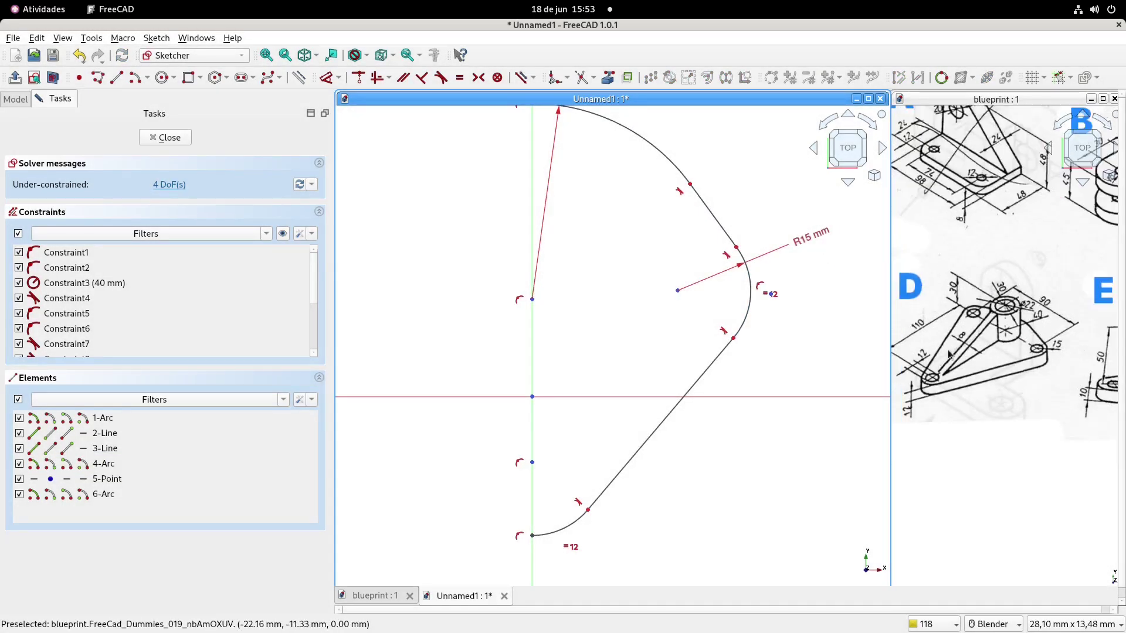
scroll(950, 305, up, 3)
scroll(554, 396, down, 3)
- Pull the bottom arc's centre farther down the vertical axis to lengthen the profile
click(553, 396)
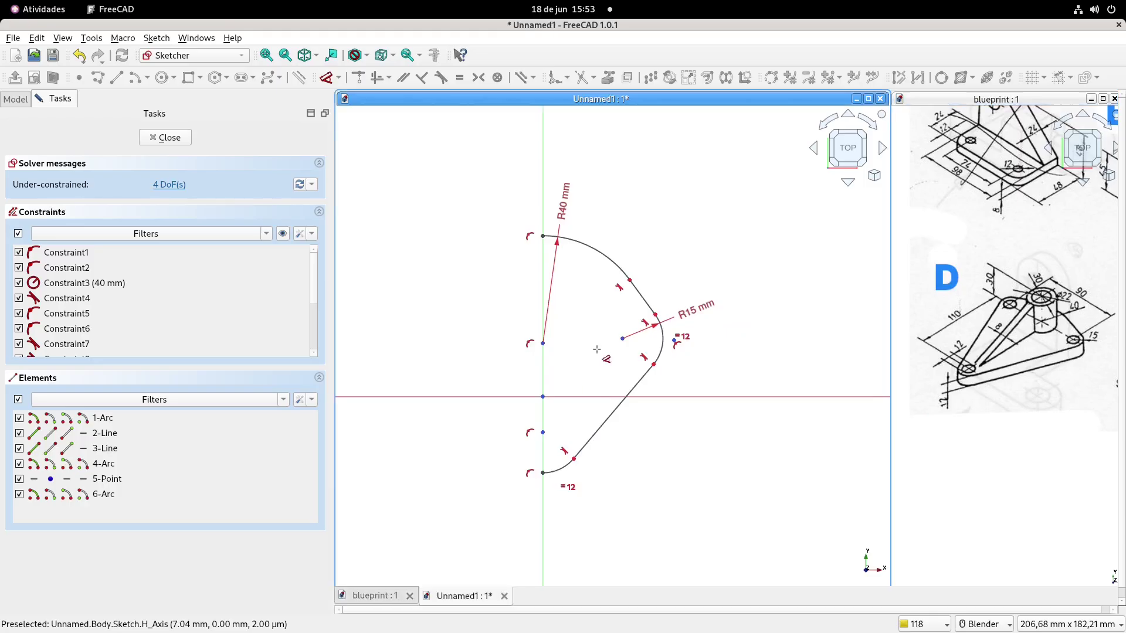
shift+middle_drag(553, 396, 571, 336)
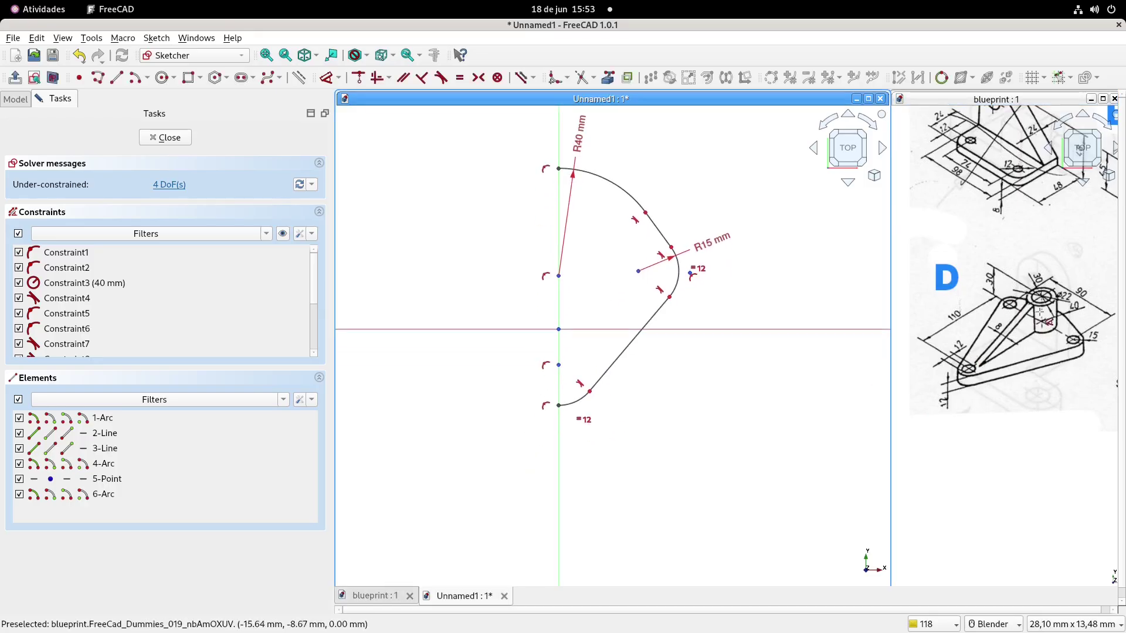
shift+middle_drag(697, 179, 708, 213)
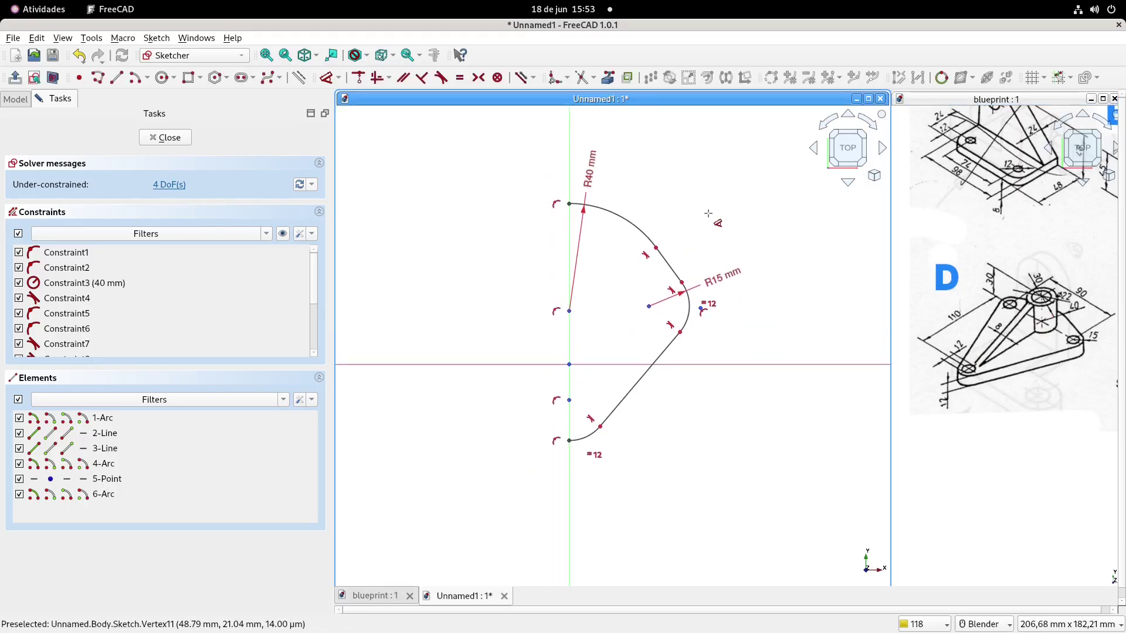
drag(569, 401, 571, 490)
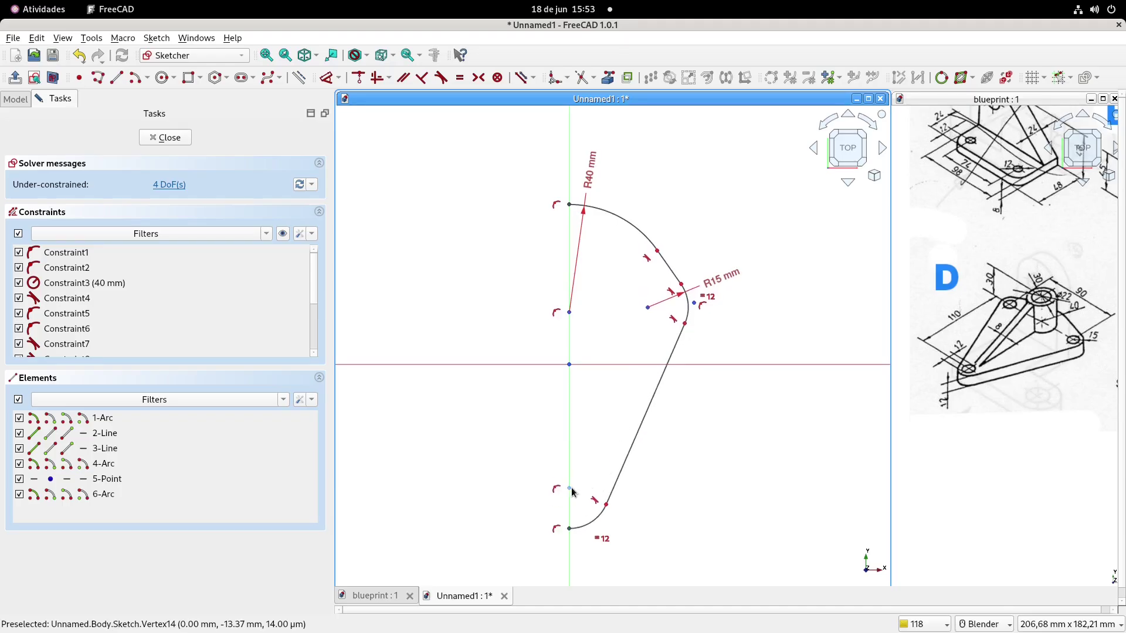
- Constrain the 40 mm arc's centre to the origin and the outer corner arc's centre to the horizontal axis
drag(569, 314, 575, 326)
click(569, 322)
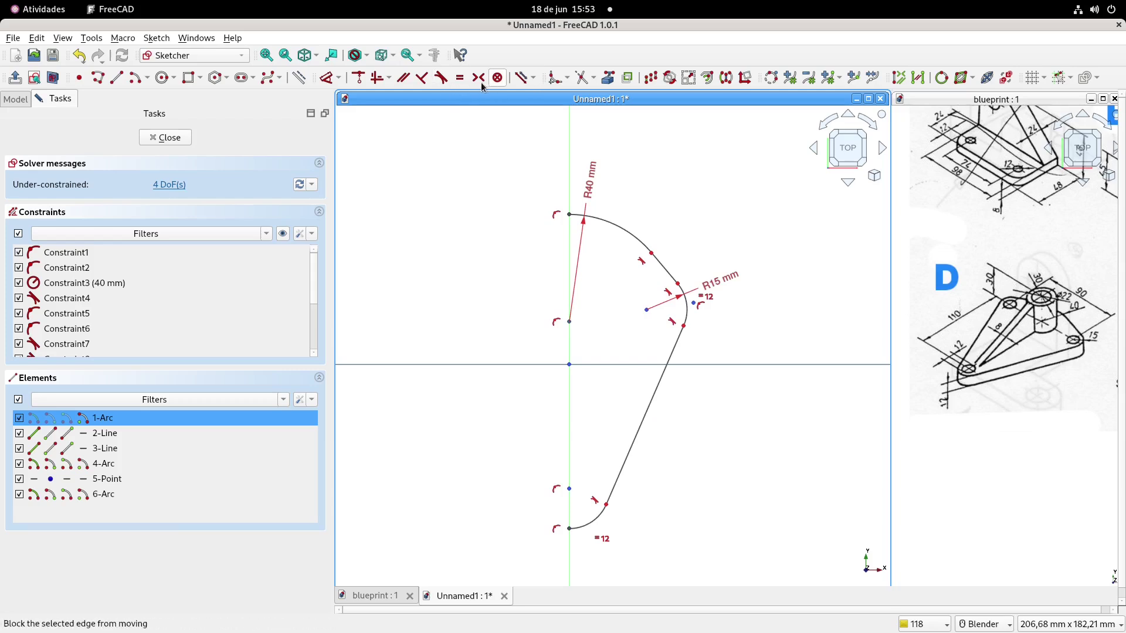
click(357, 79)
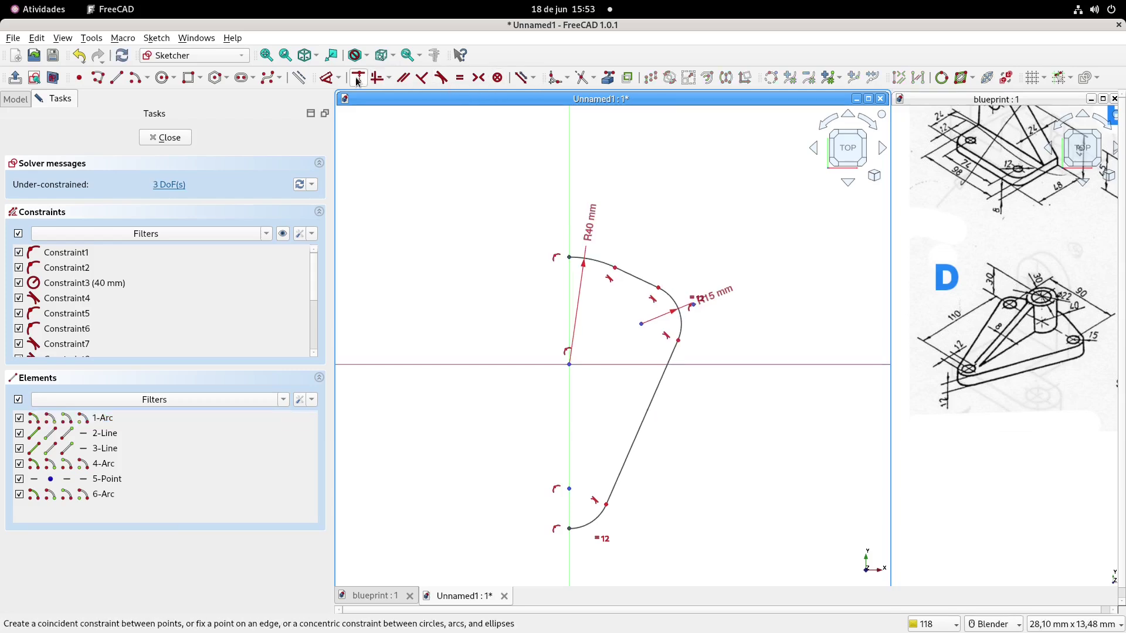
click(641, 326)
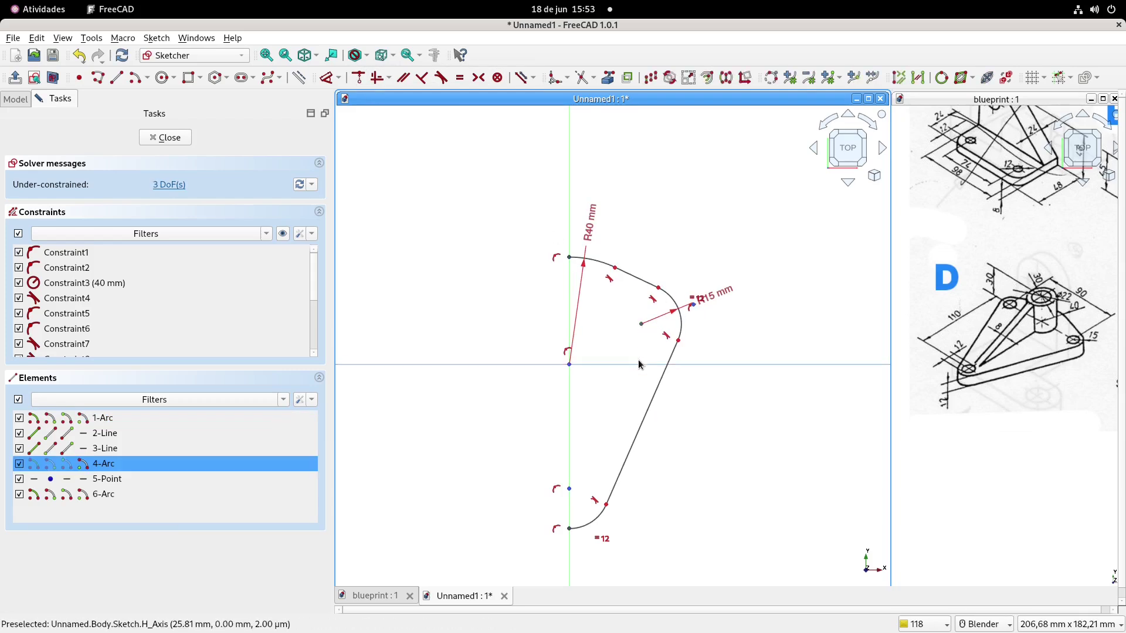
click(359, 79)
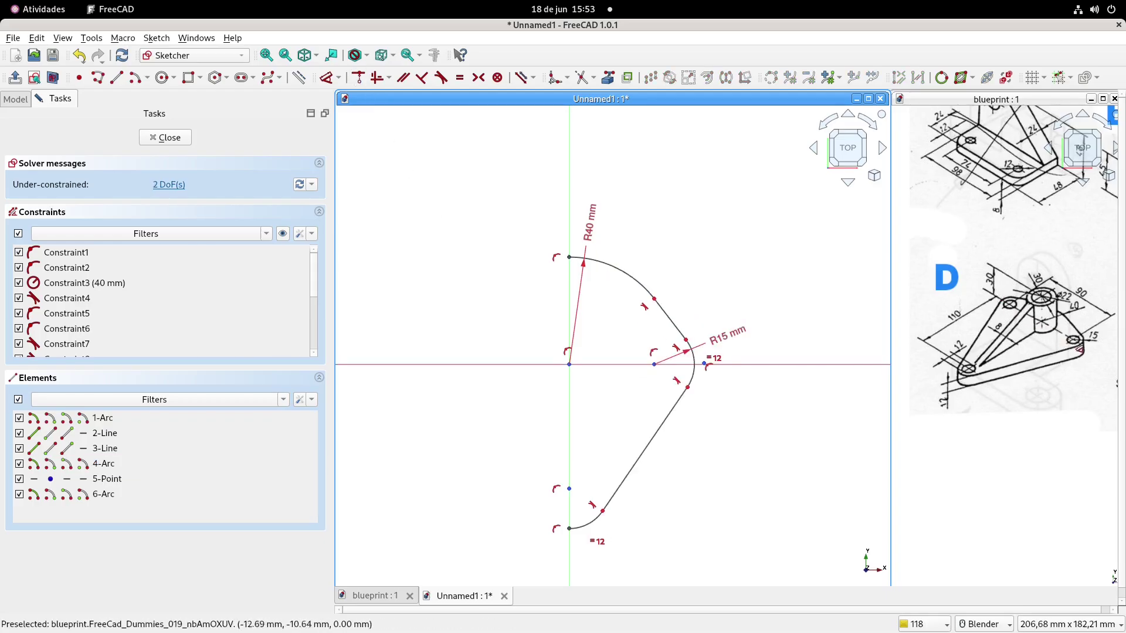
- Move the corner arc's centre outward along the horizontal axis and the bottom arc's centre down the vertical axis
scroll(712, 300, down, 1)
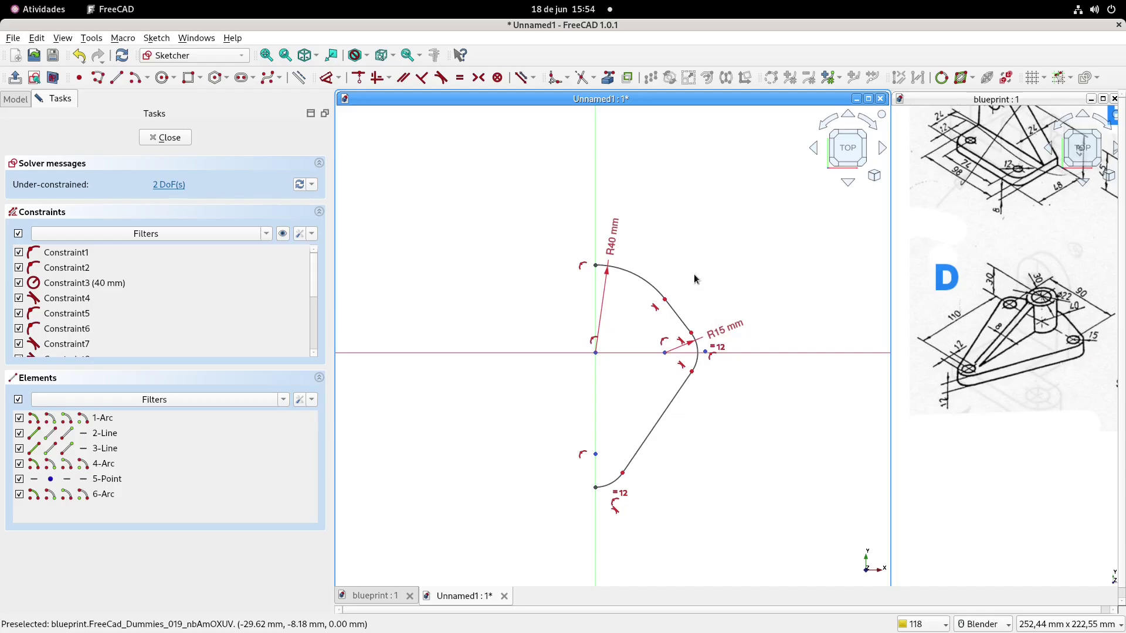
drag(667, 357, 694, 357)
drag(596, 453, 601, 499)
scroll(637, 447, down, 1)
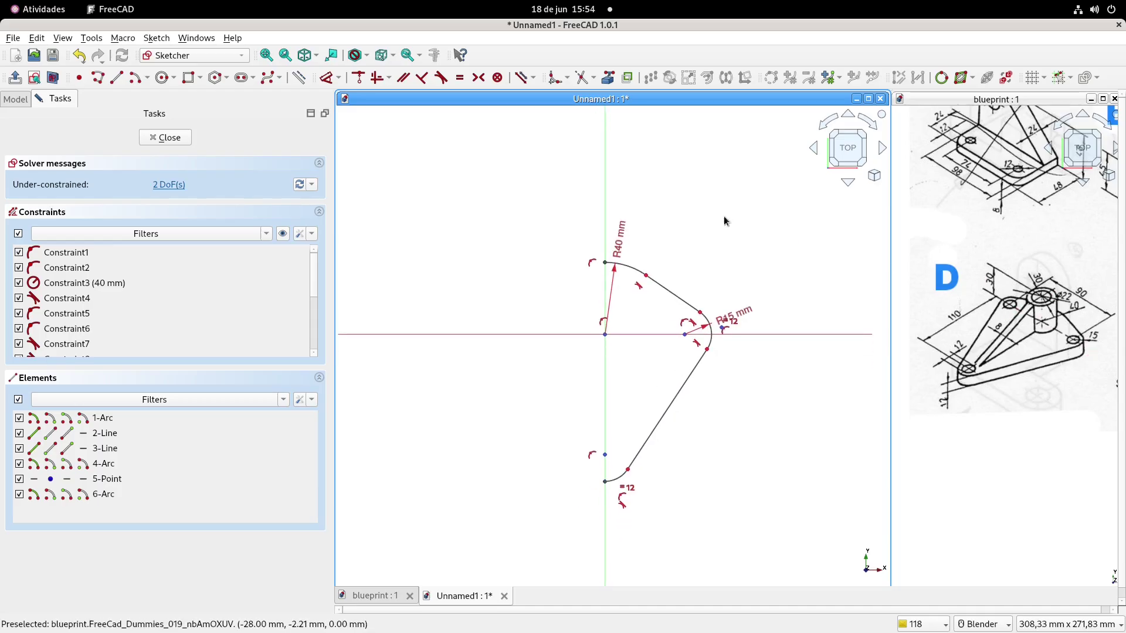
- Dimension the horizontal distance from the origin to the corner arc's centre as 90/2 mm
shift+middle_drag(666, 164, 666, 193)
click(326, 78)
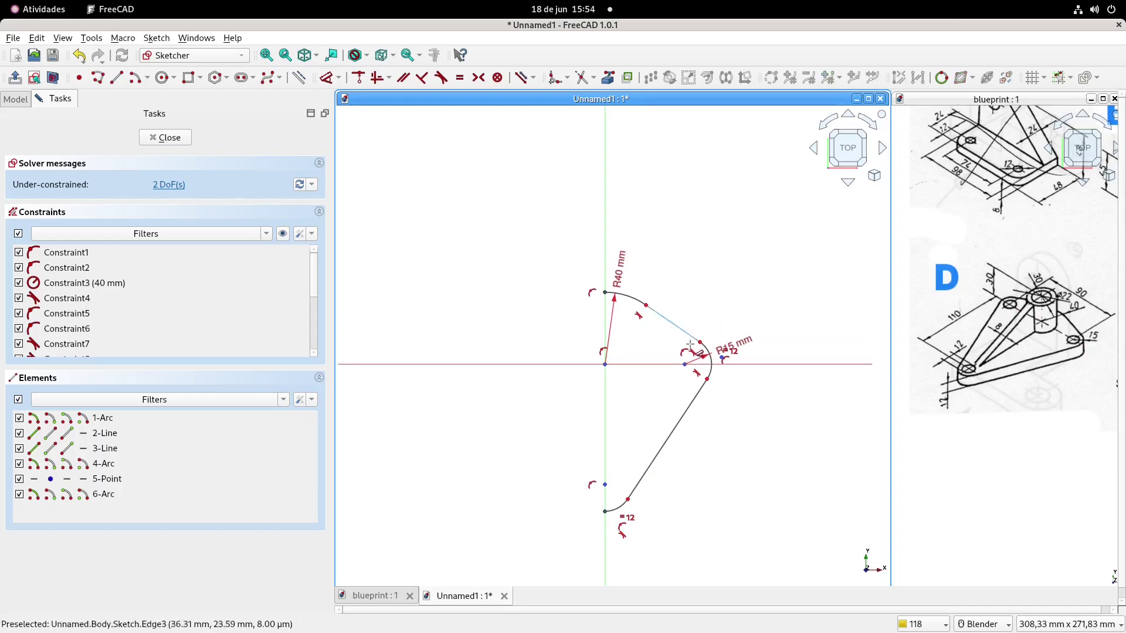
click(687, 369)
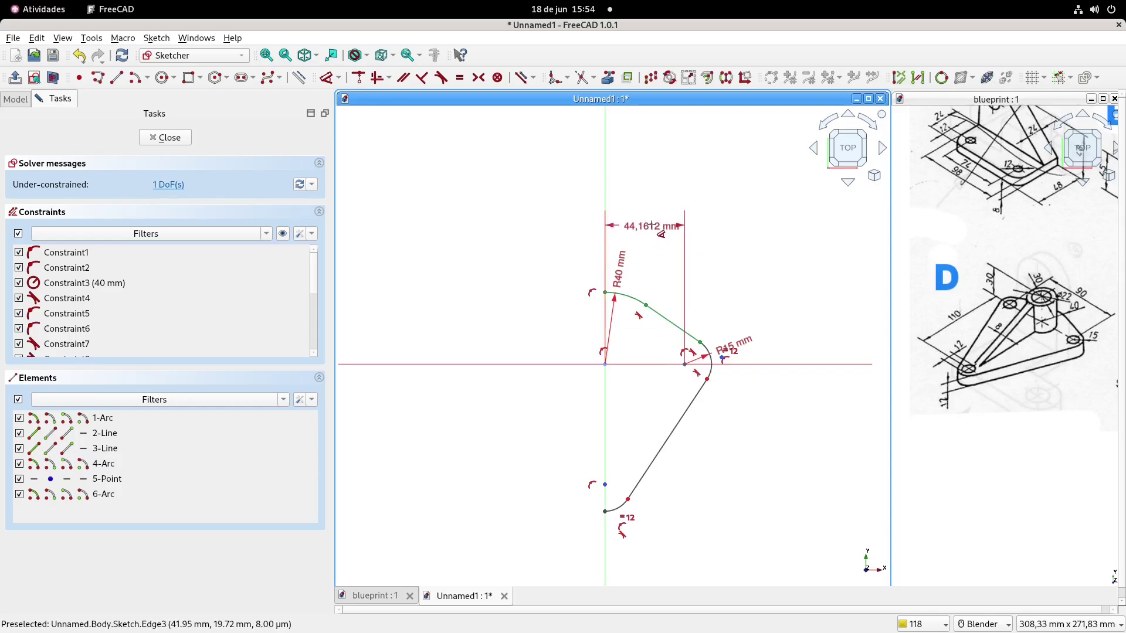
click(655, 227)
text(9)
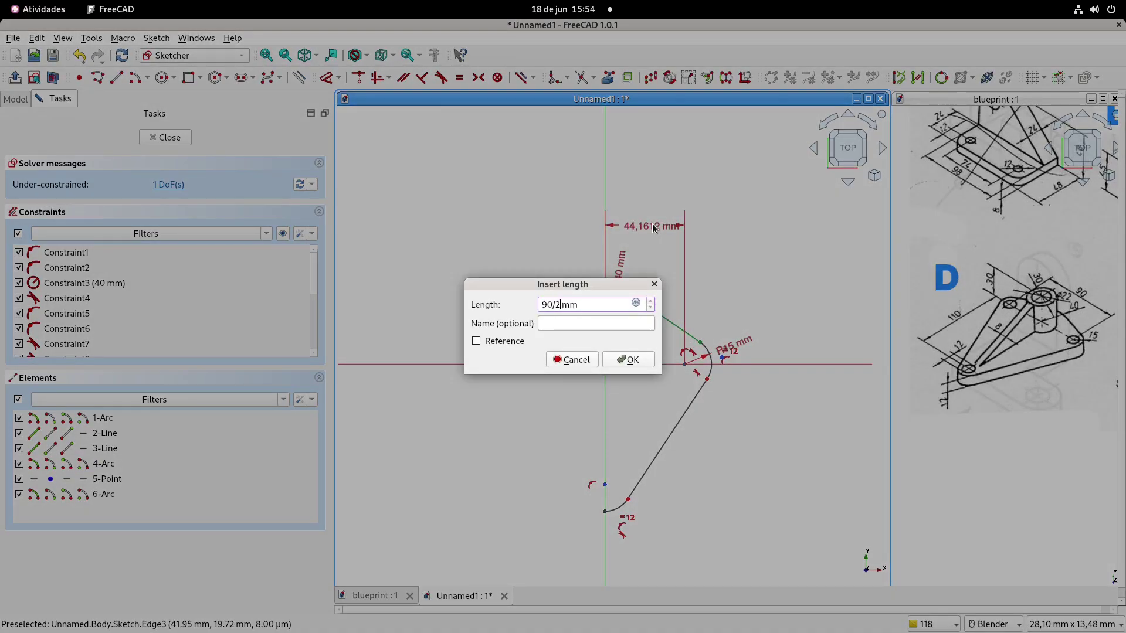
text(0/2)
key(Return)
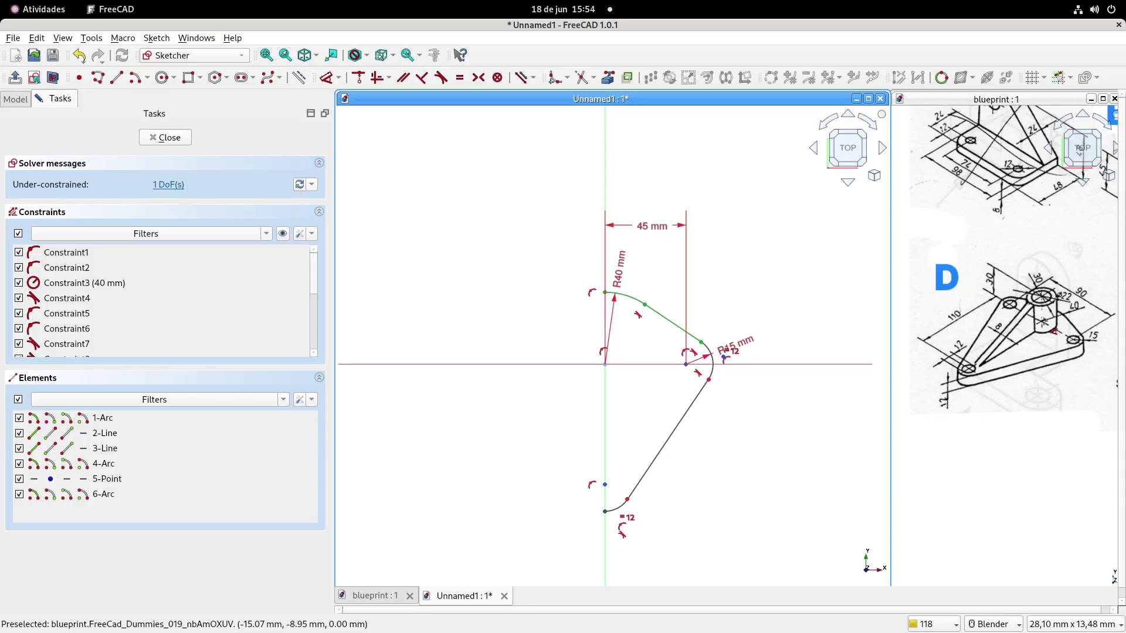
- Dimension the vertical distance from the origin to the bottom arc's centre as 110 mm
shift+middle_drag(685, 389, 707, 255)
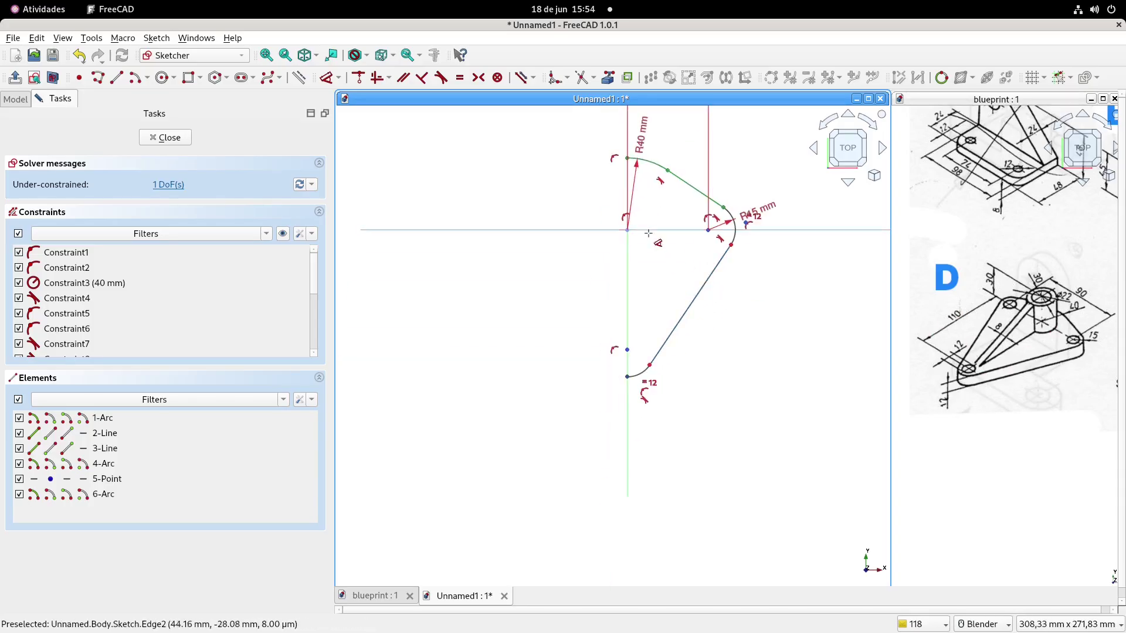
click(627, 350)
click(551, 303)
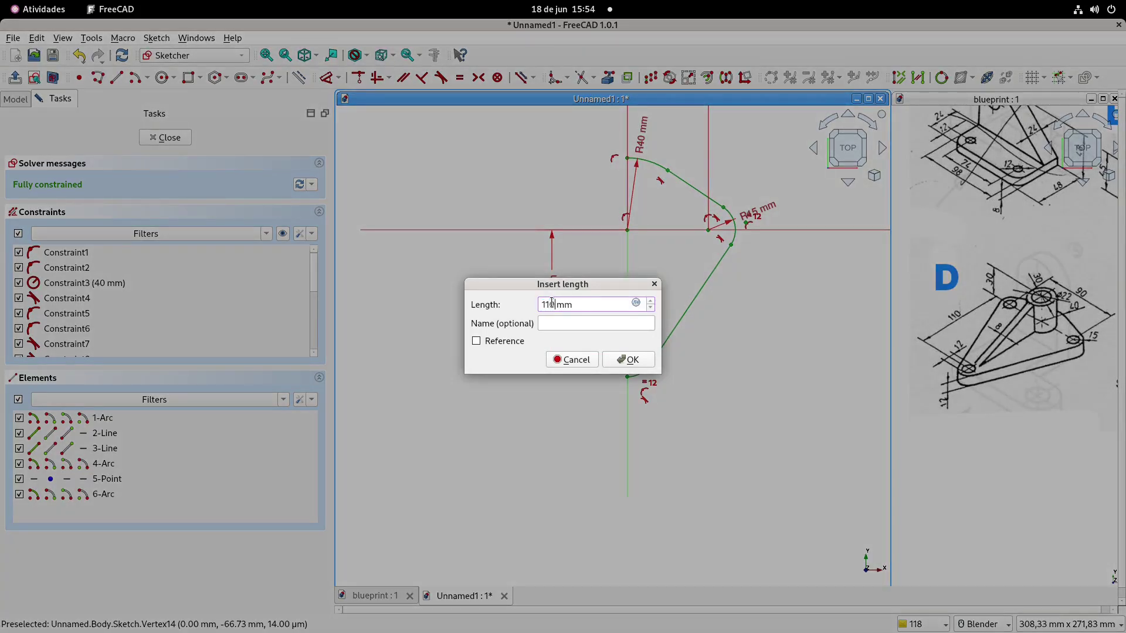
text(110)
key(Return)
shift+middle_drag(682, 252, 680, 276)
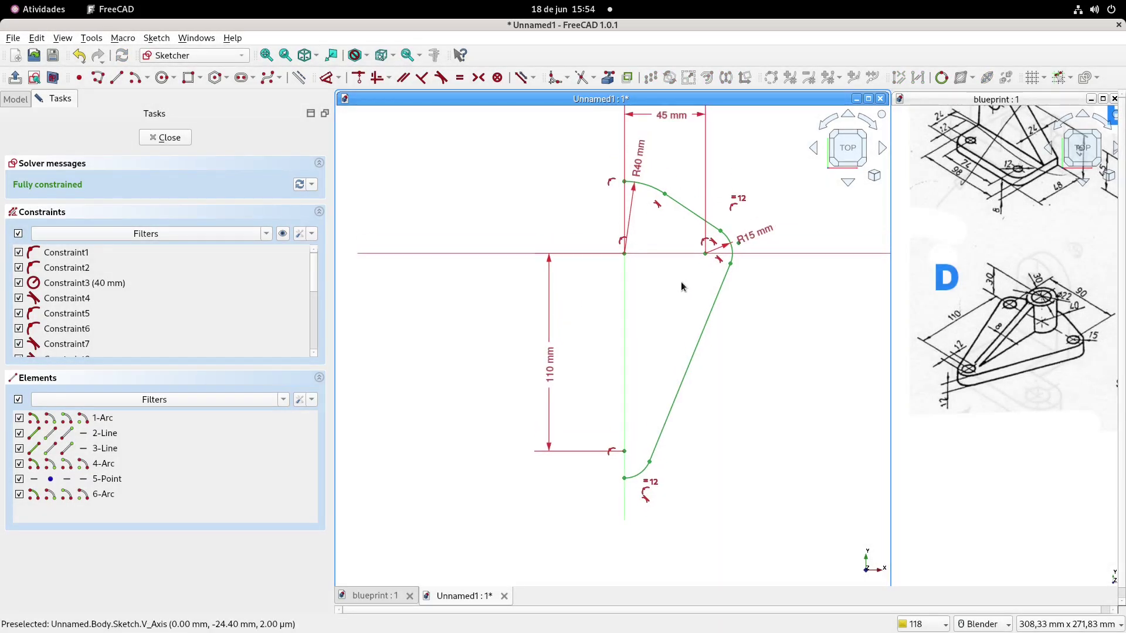
- Close the half-profile with a vertical line from the bottom arc's end to the start of the 40 mm arc
click(117, 77)
click(623, 475)
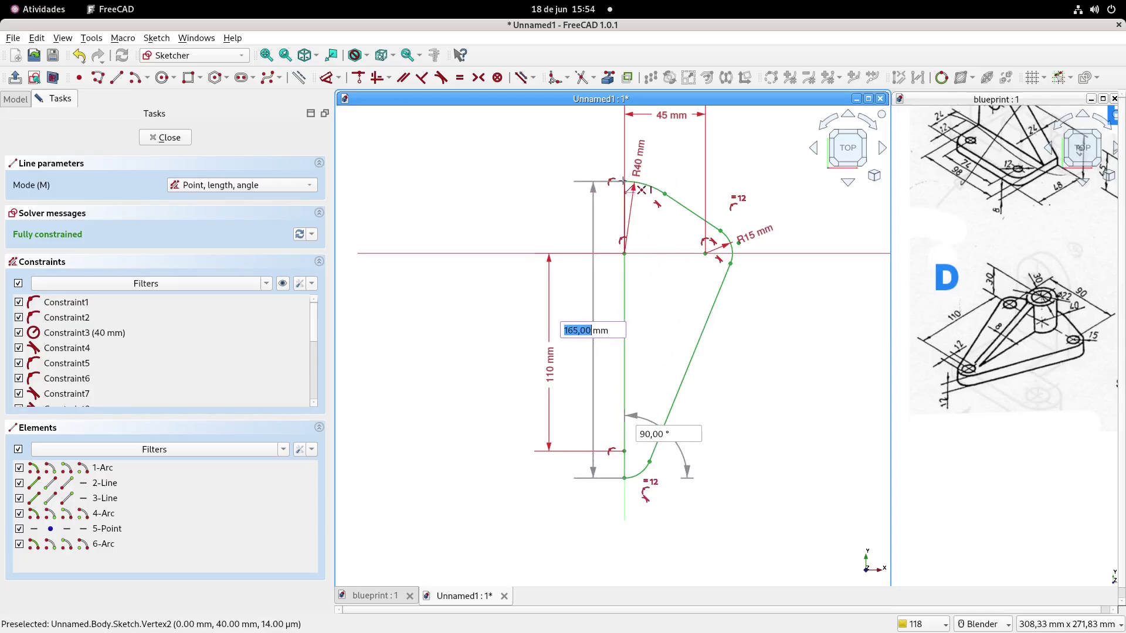
click(624, 181)
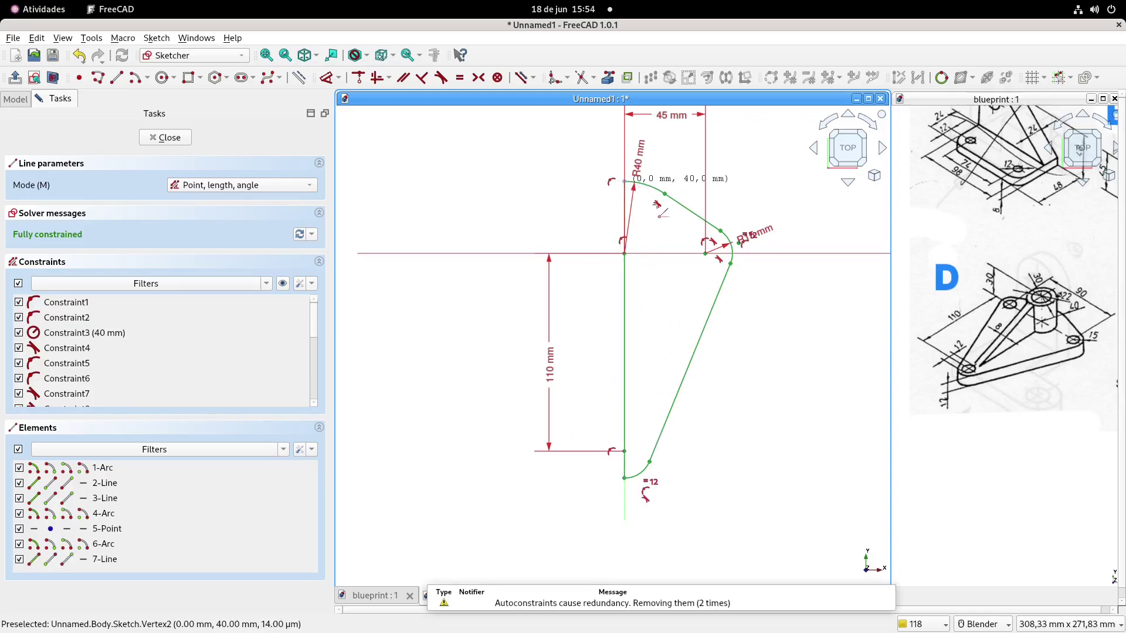
- Finish the sketch and pad the half-profile 12 mm
click(169, 138)
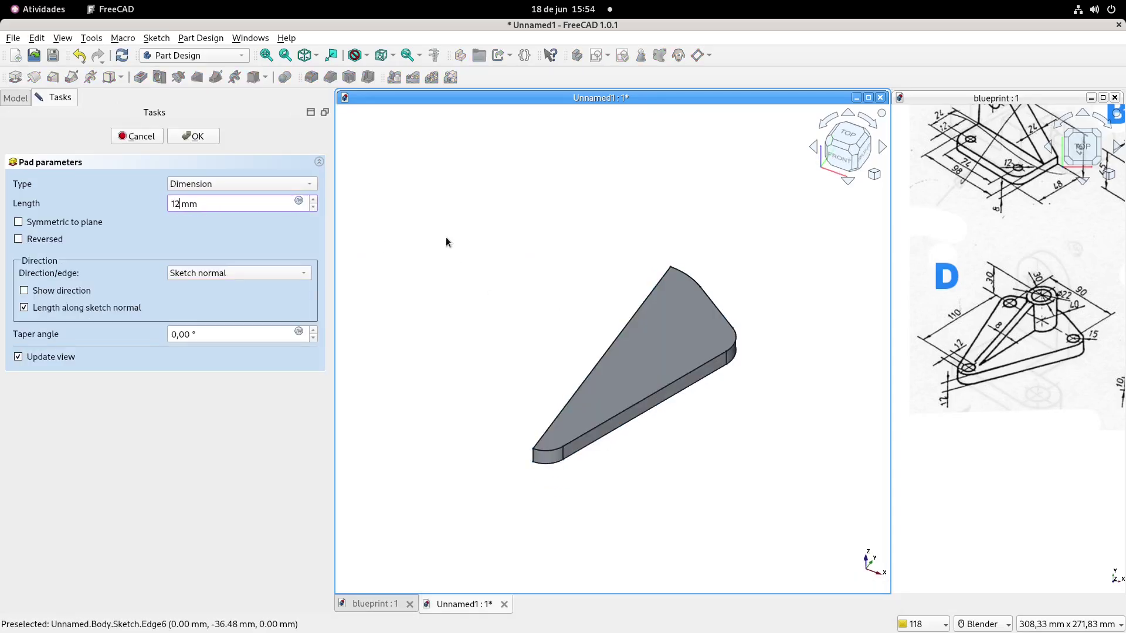
click(183, 137)
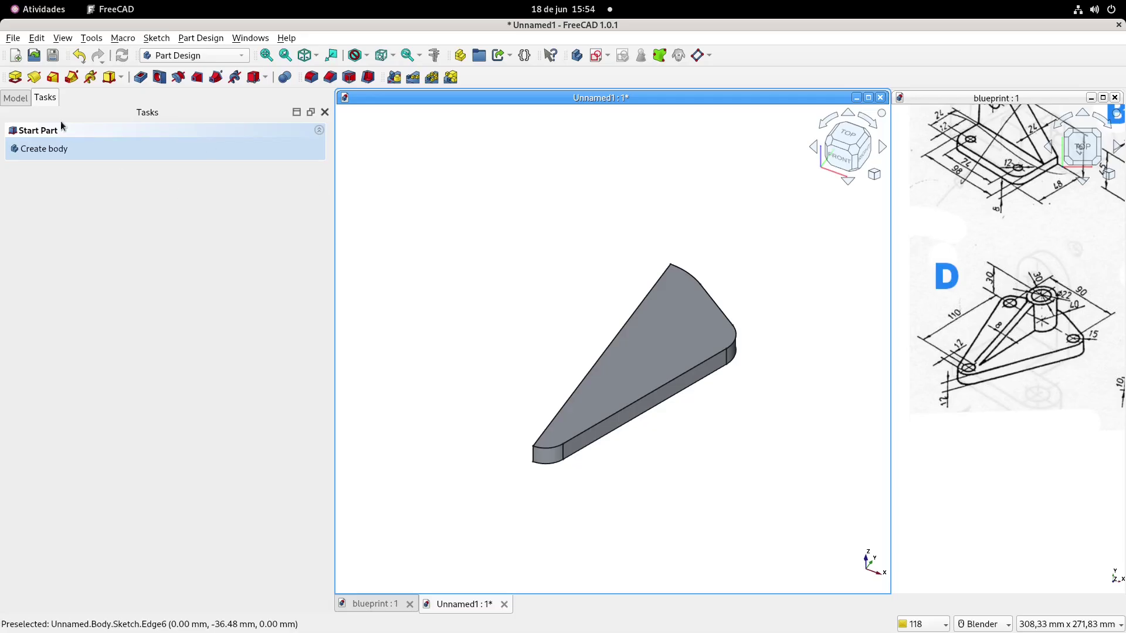
- Mirror the pad about the vertical sketch axis to complete the base plate
click(15, 98)
click(66, 171)
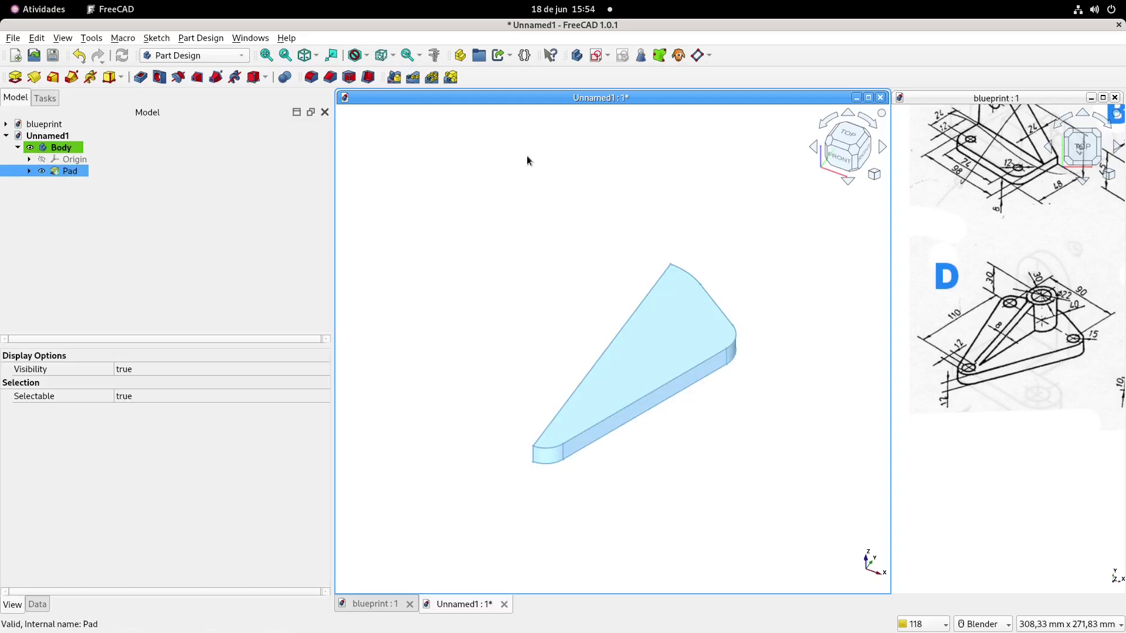
click(394, 77)
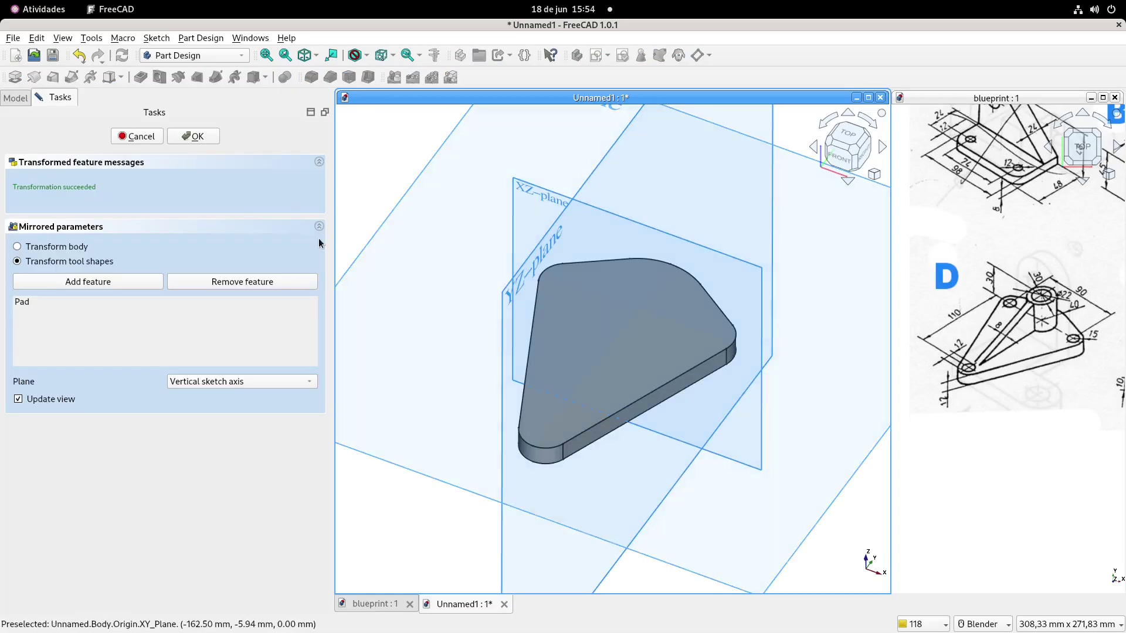
click(201, 139)
mouse_move(636, 264)
middle_down()
mouse_move(617, 304)
mouse_move(663, 270)
mouse_move(640, 253)
middle_up()
shift+middle_drag(519, 228, 534, 226)
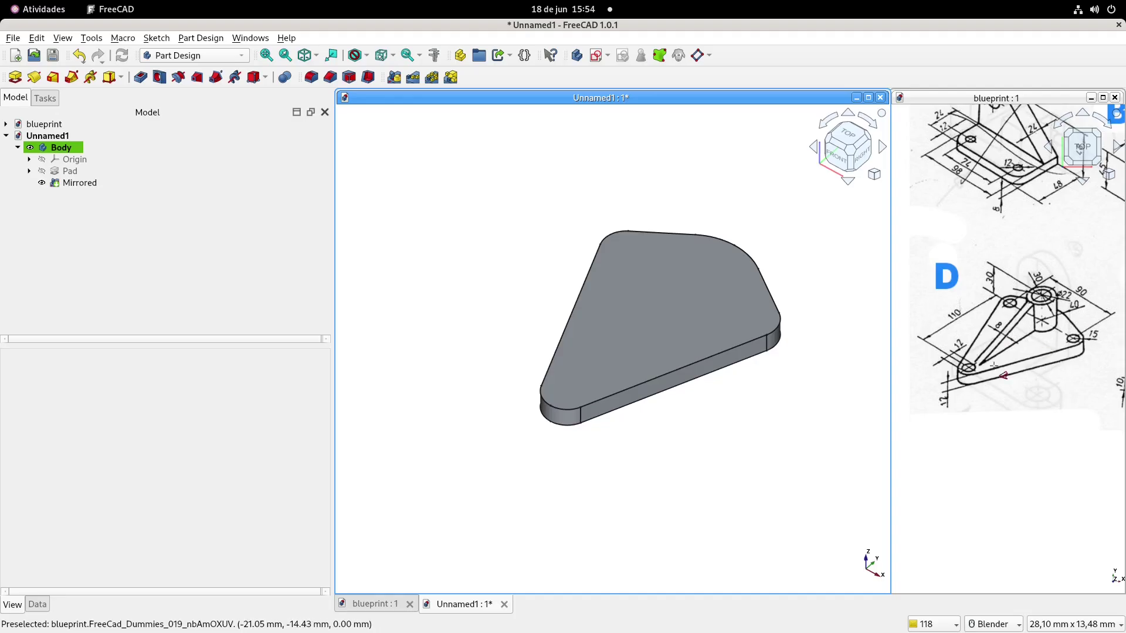
shift+middle_drag(552, 242, 542, 243)
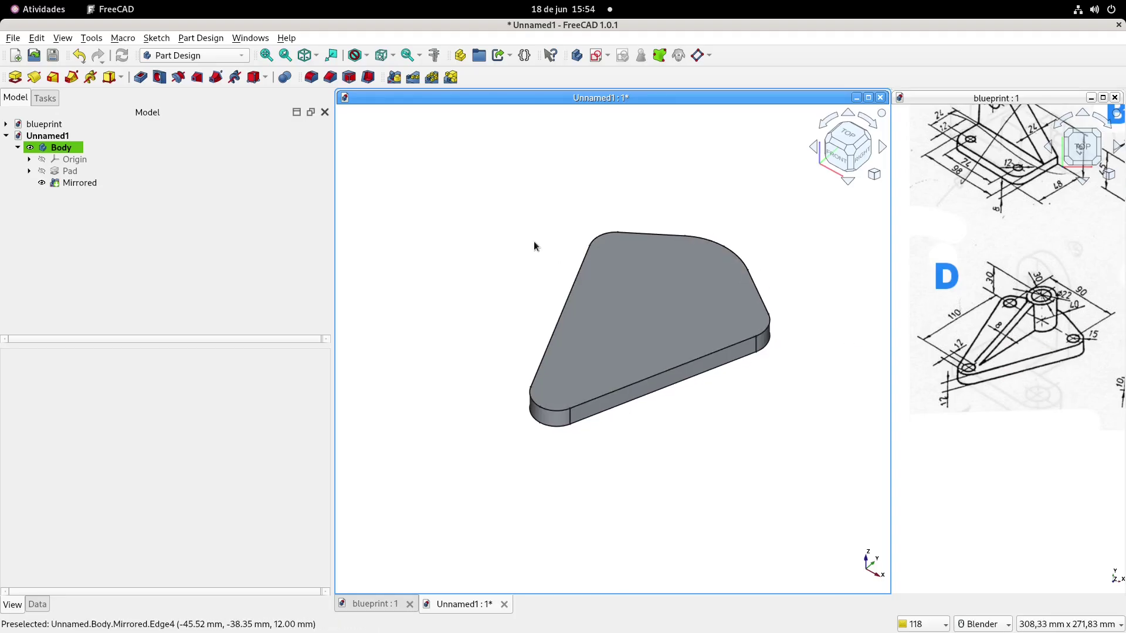
- Save the document as FreeCAD_Dummies_019-D.FCStd, replacing the existing file
key(ctrl+s)
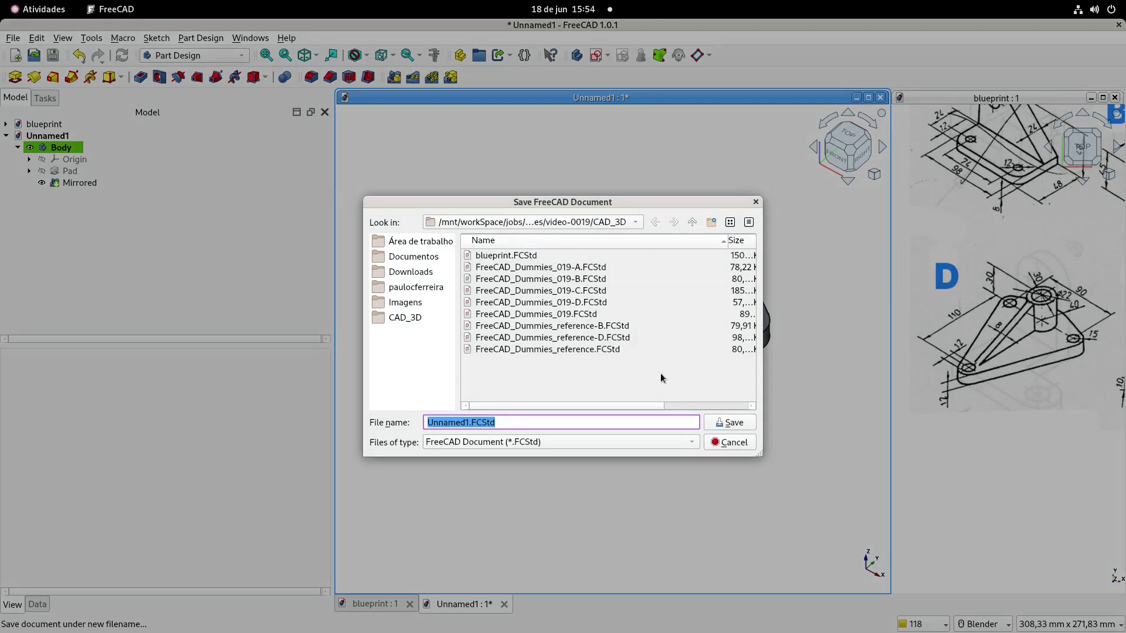
double_click(581, 303)
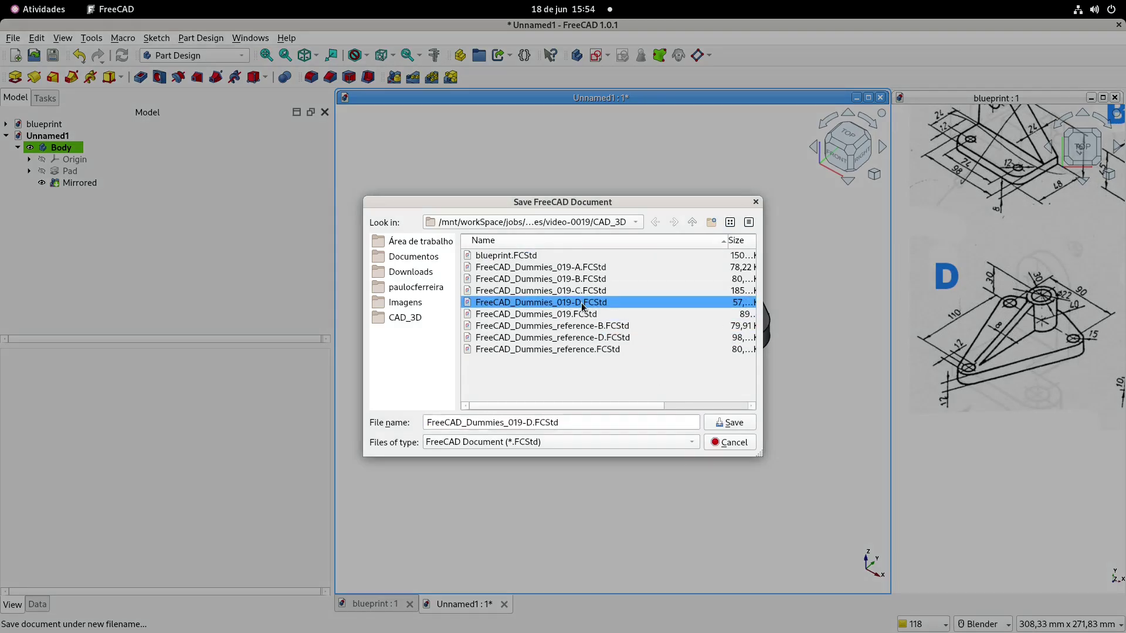
click(649, 349)
- Start a new sketch on the base plate's upper face
shift+middle_drag(638, 311, 634, 303)
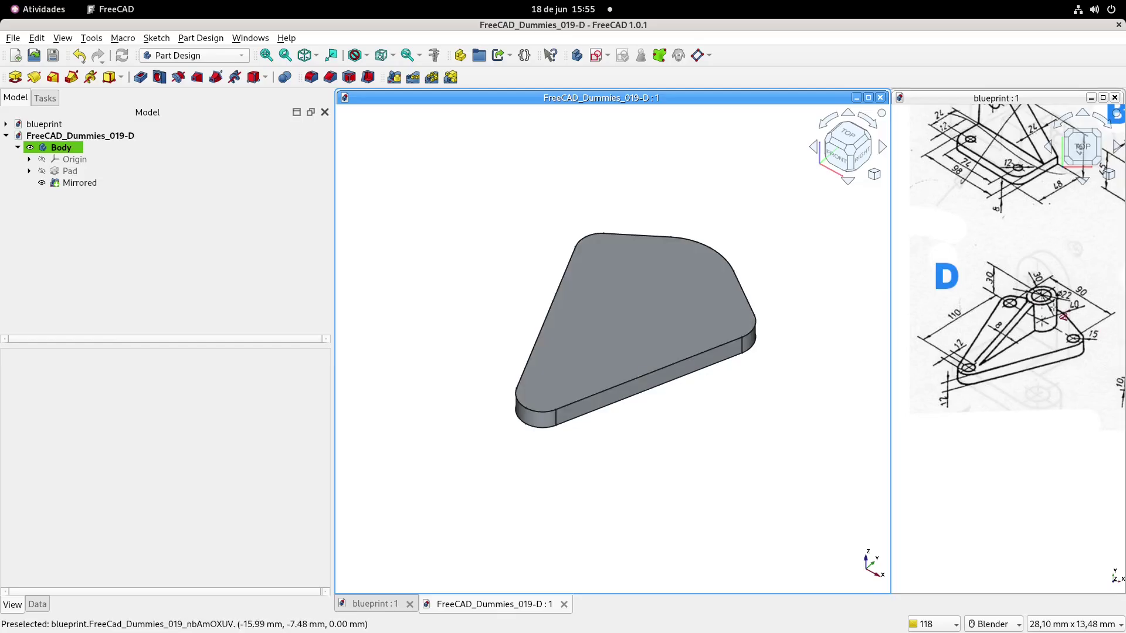
shift+middle_drag(535, 208, 541, 221)
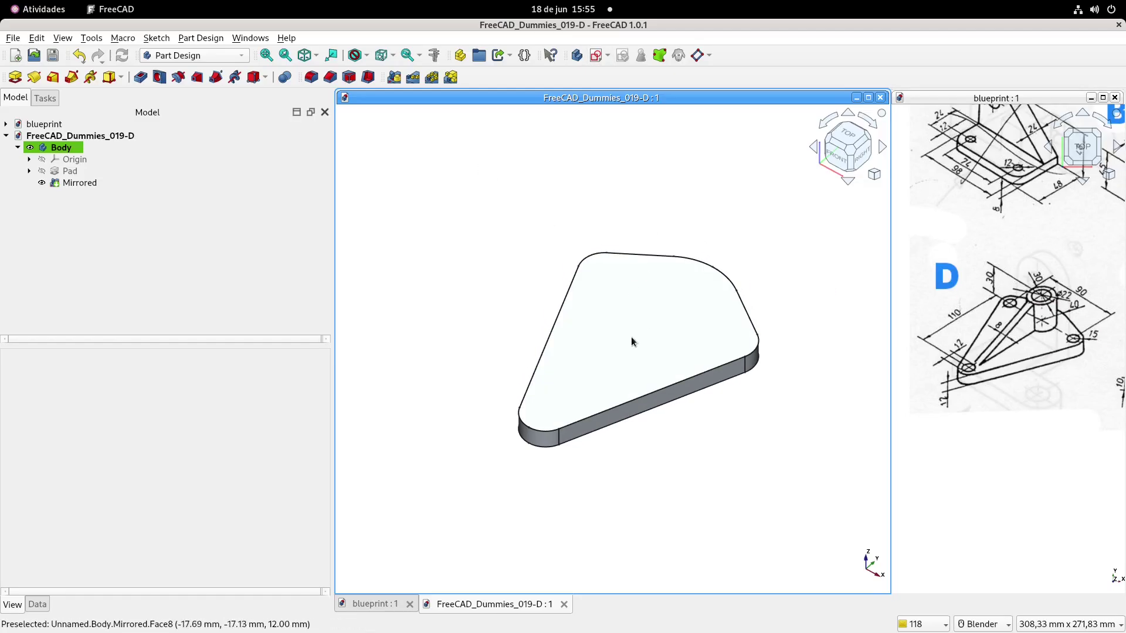
click(644, 318)
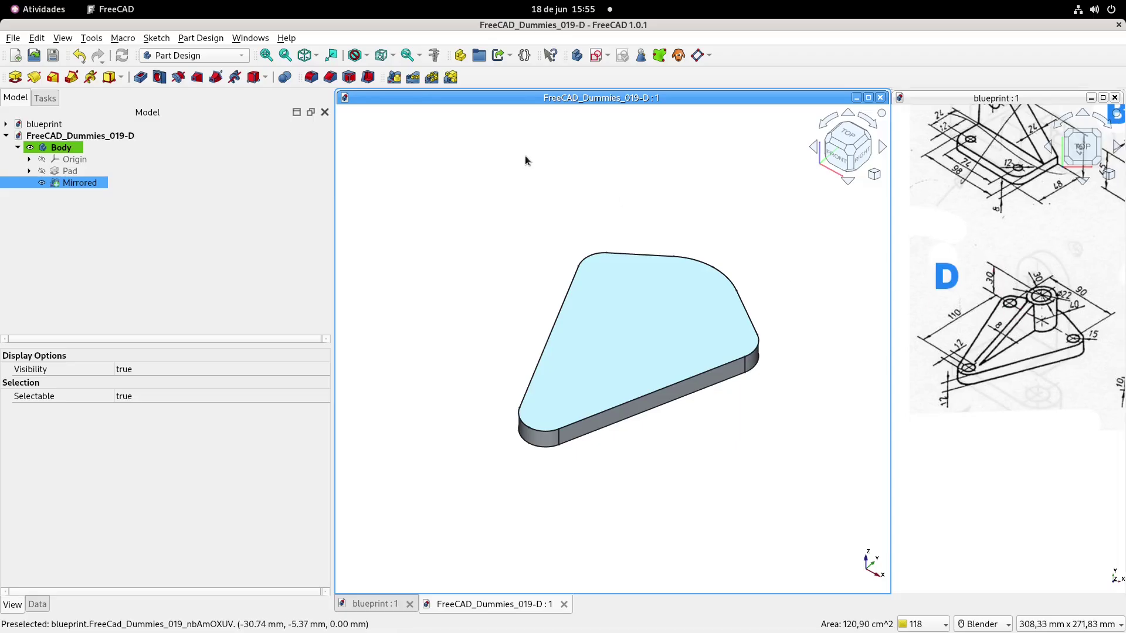
click(596, 55)
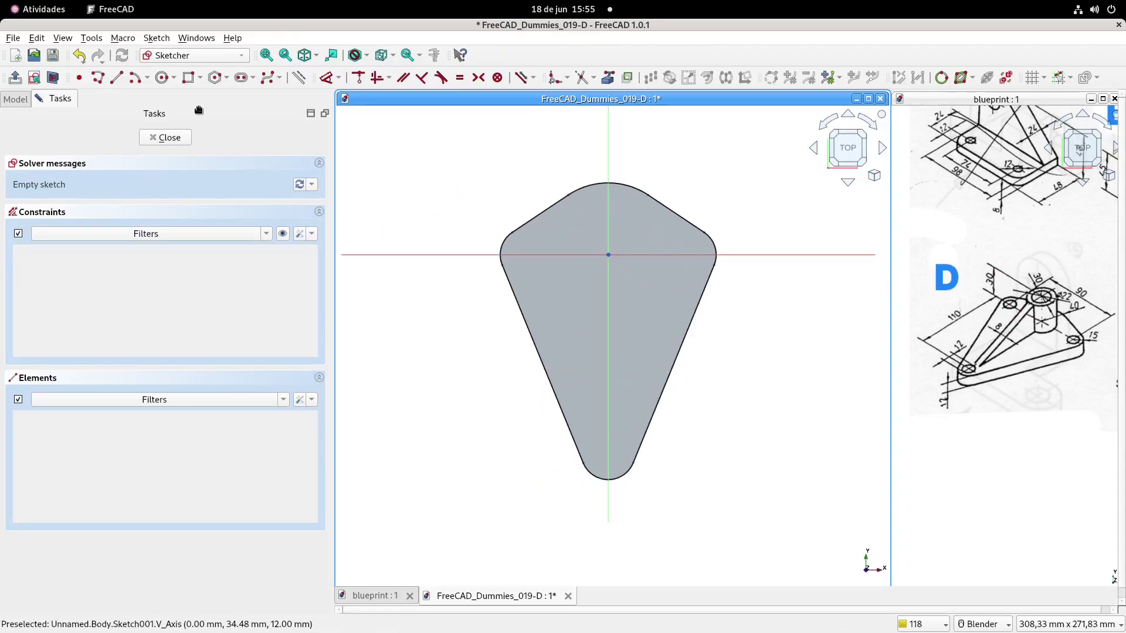
- Draw a 30 mm diameter circle centred on the sketch origin
click(162, 77)
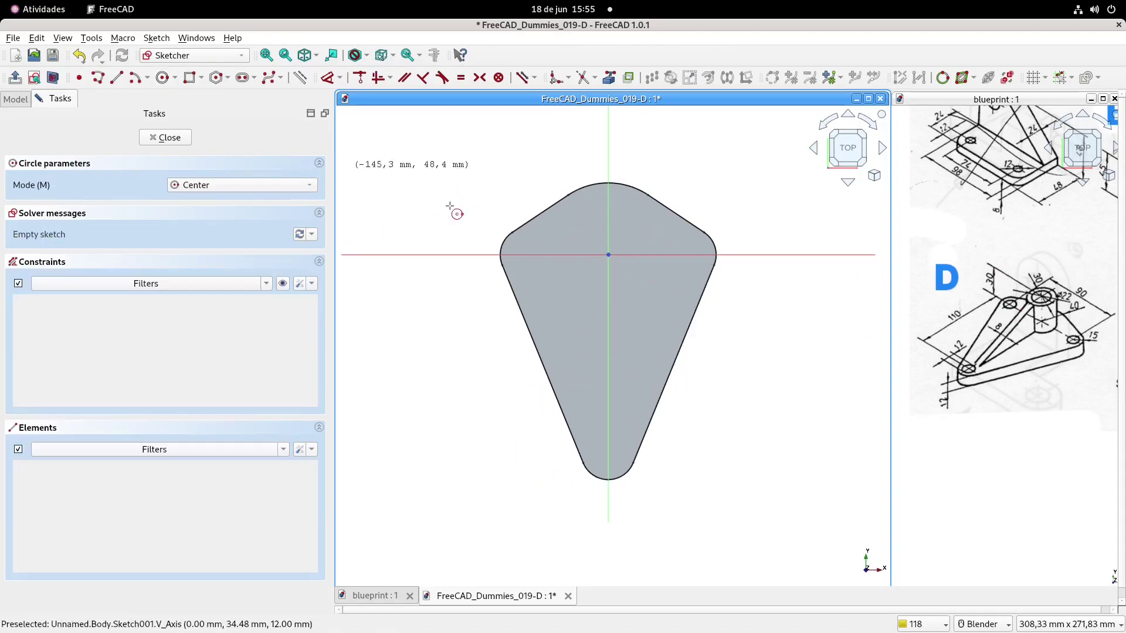
click(608, 254)
text(3)
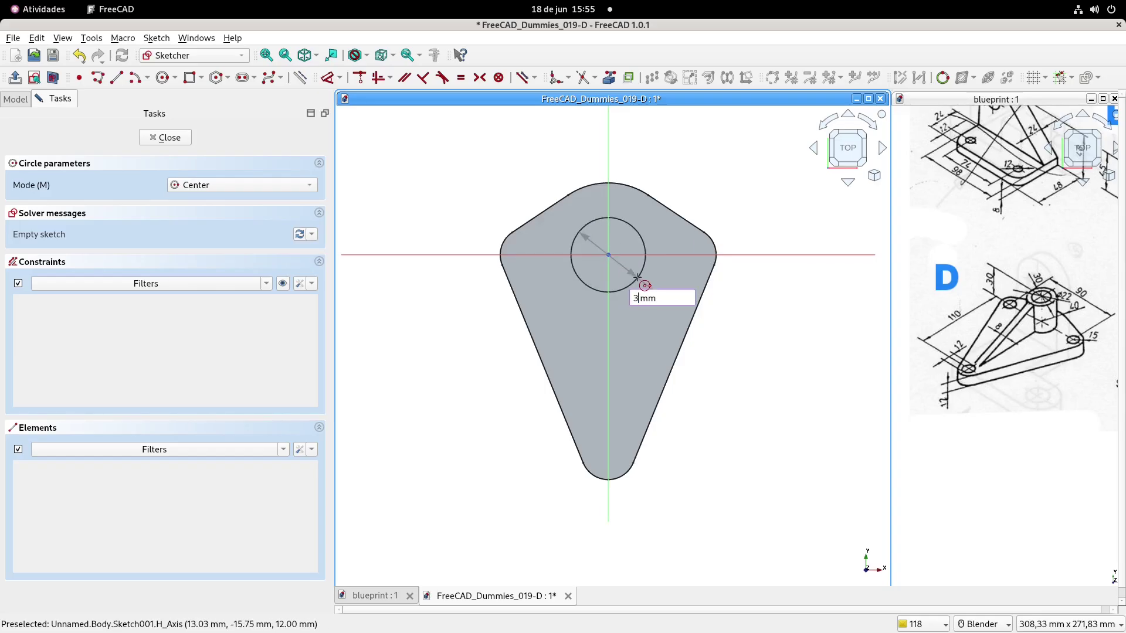
text(0)
key(Return)
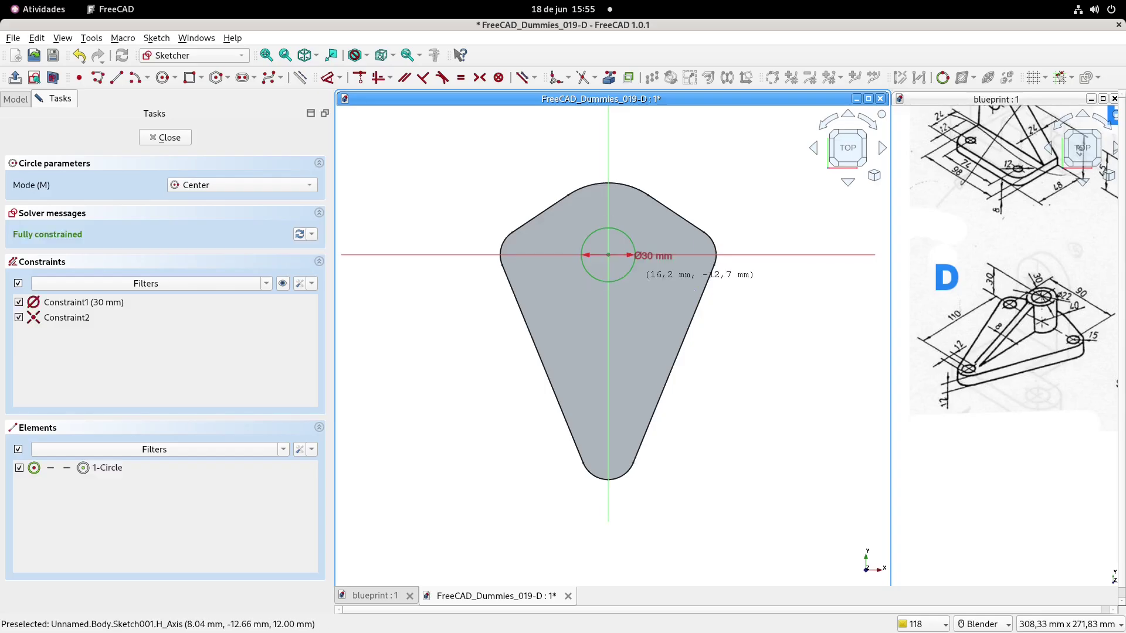
- Finish the sketch and pad the circle 30 mm to form the cylindrical boss
click(15, 77)
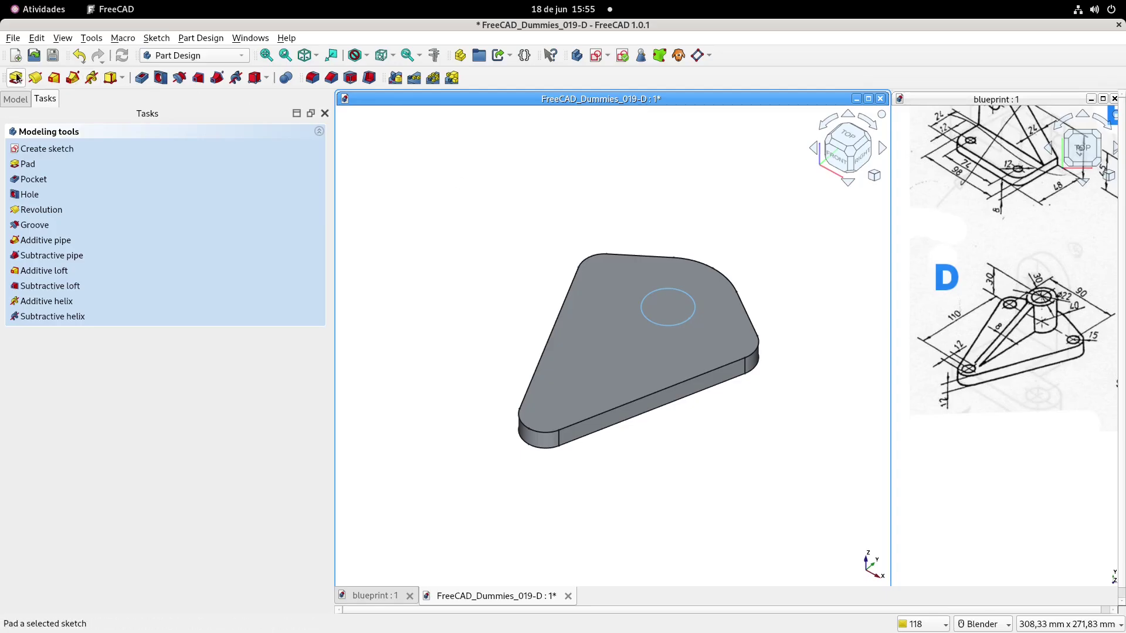
text(0)
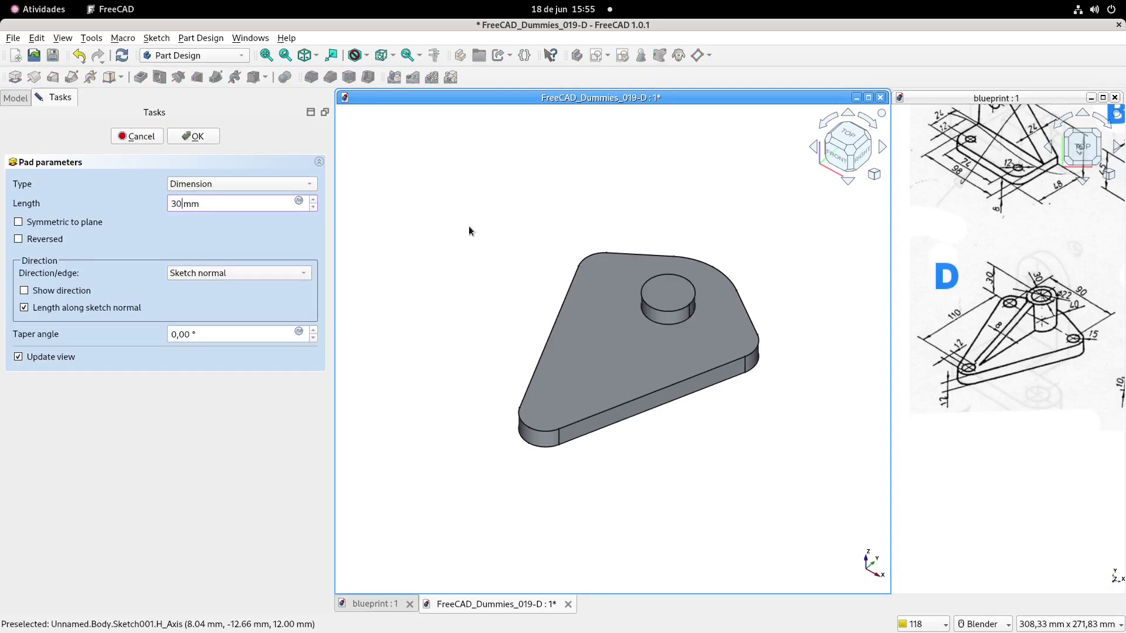
key(Return)
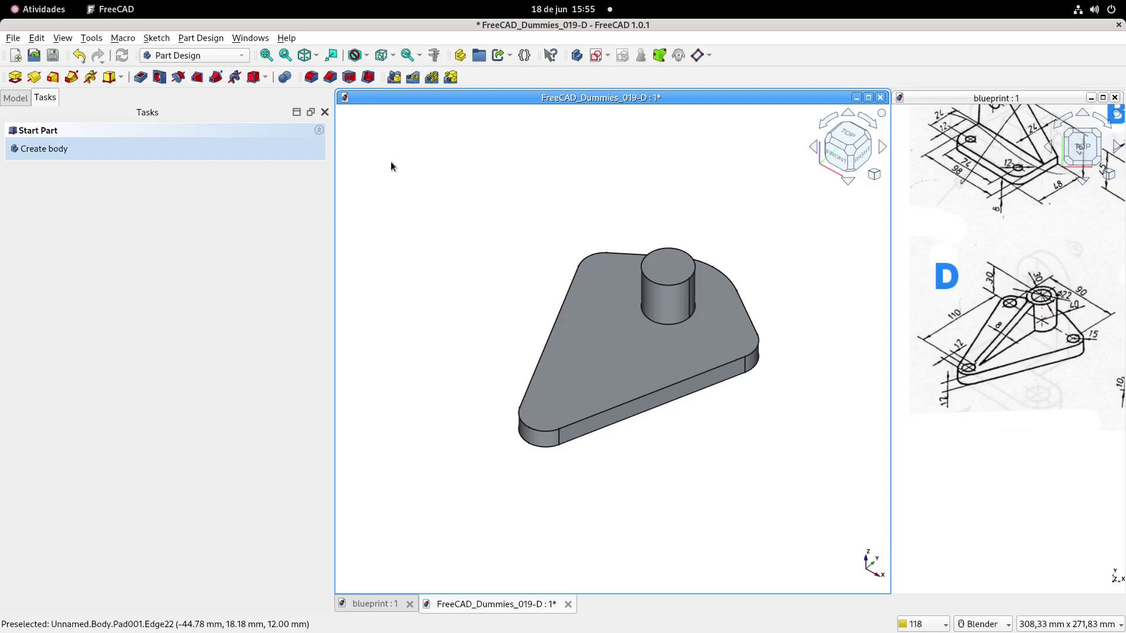
- Create a new sketch on the YZ-plane and close it while still empty
shift+middle_drag(517, 199, 505, 194)
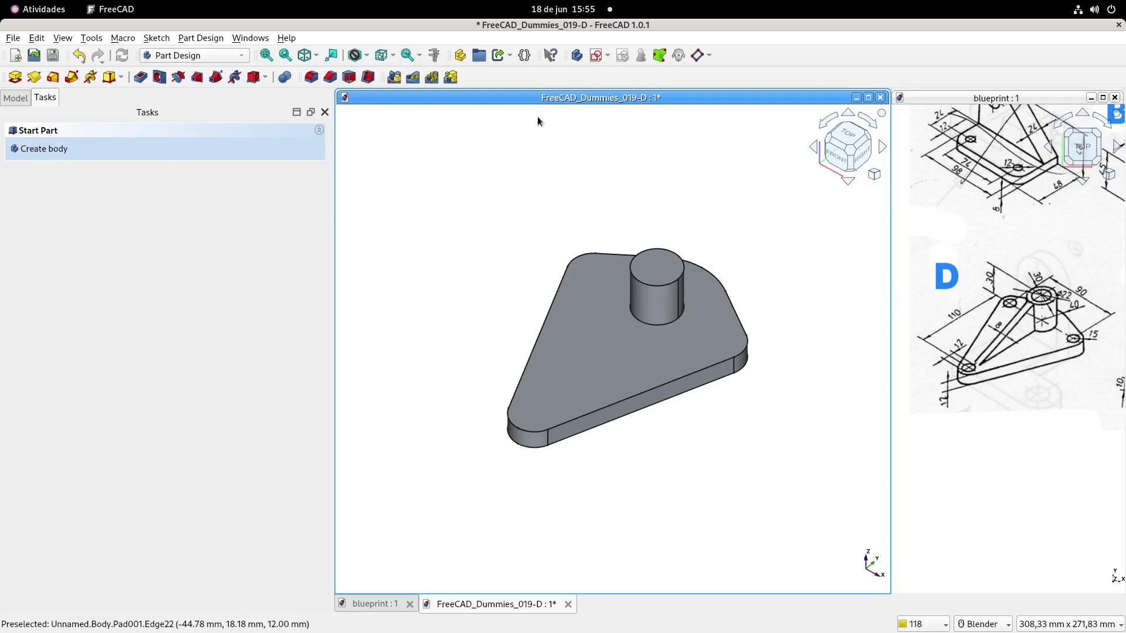
click(597, 55)
middle_drag(568, 284, 495, 251)
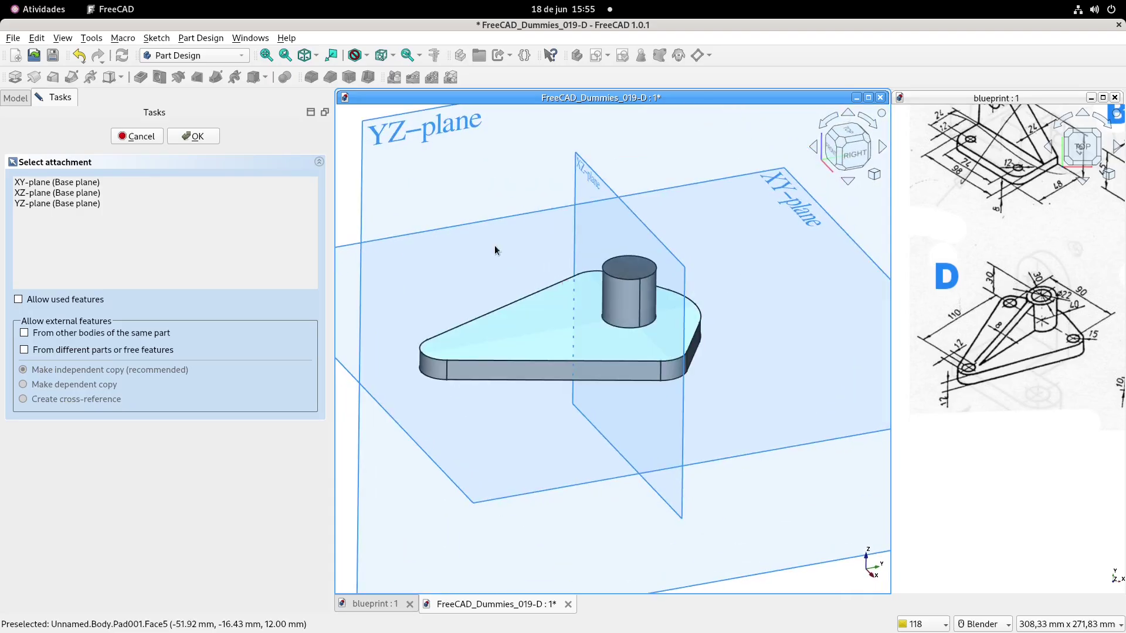
scroll(526, 248, down, 2)
click(483, 183)
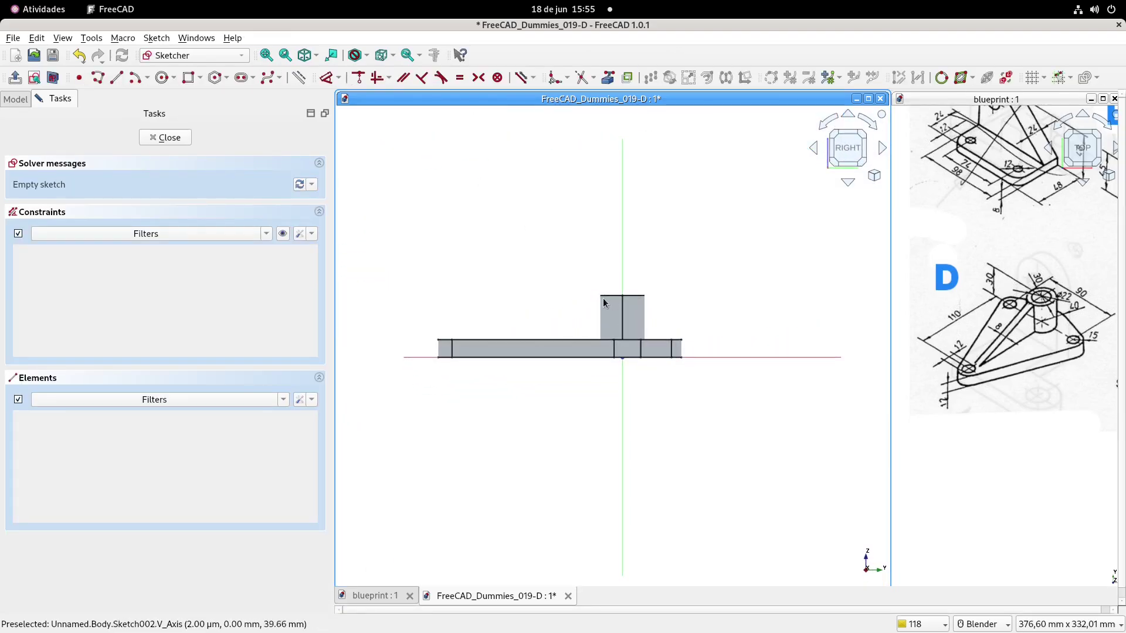
scroll(569, 302, up, 3)
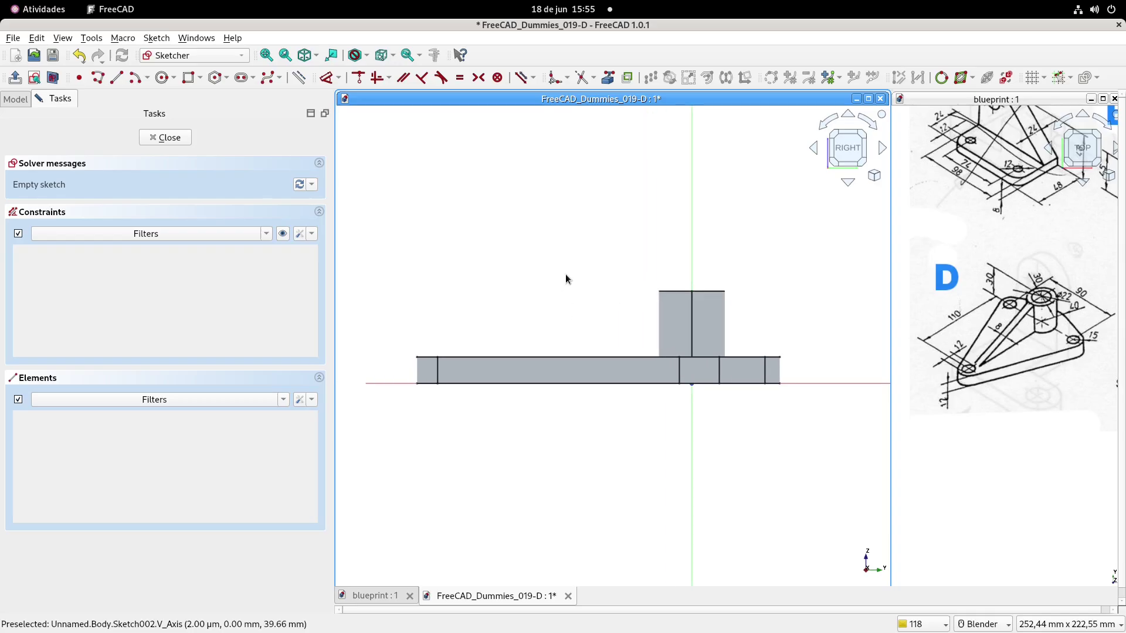
click(168, 139)
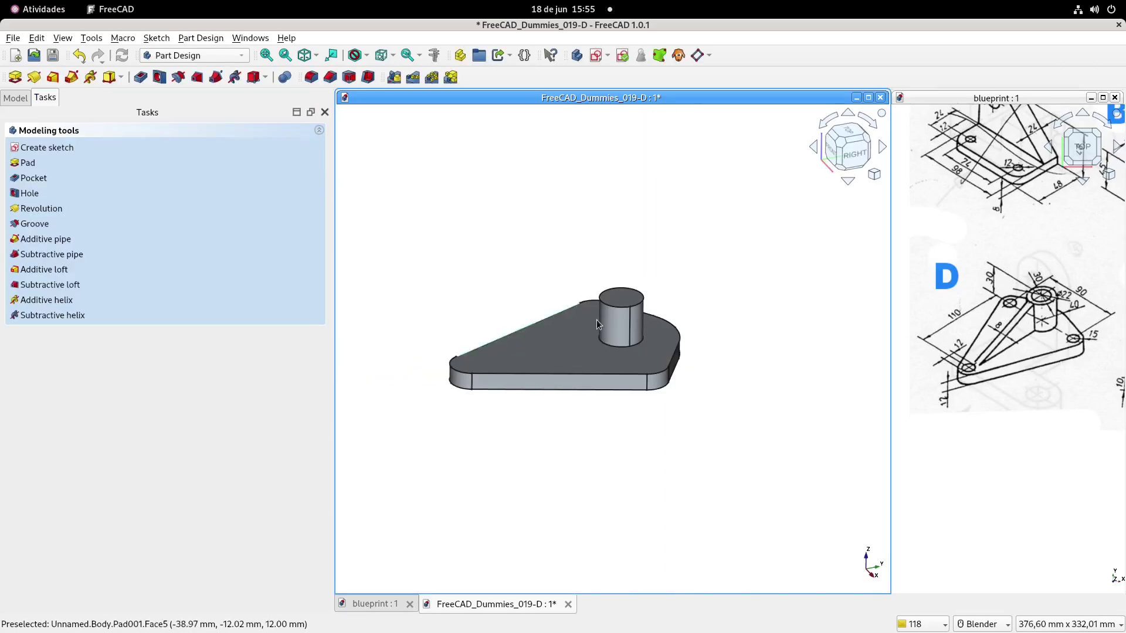
- Set the attachment offset angle of the boss's circle sketch, Sketch001, to 270°
scroll(632, 308, up, 4)
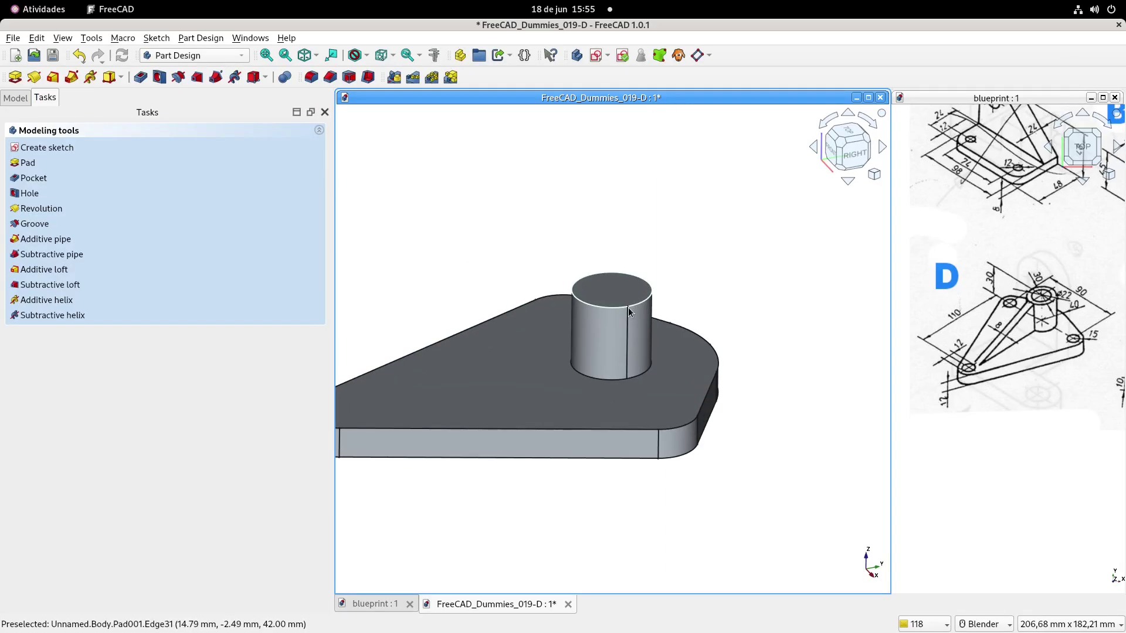
scroll(463, 254, down, 3)
click(15, 97)
click(94, 206)
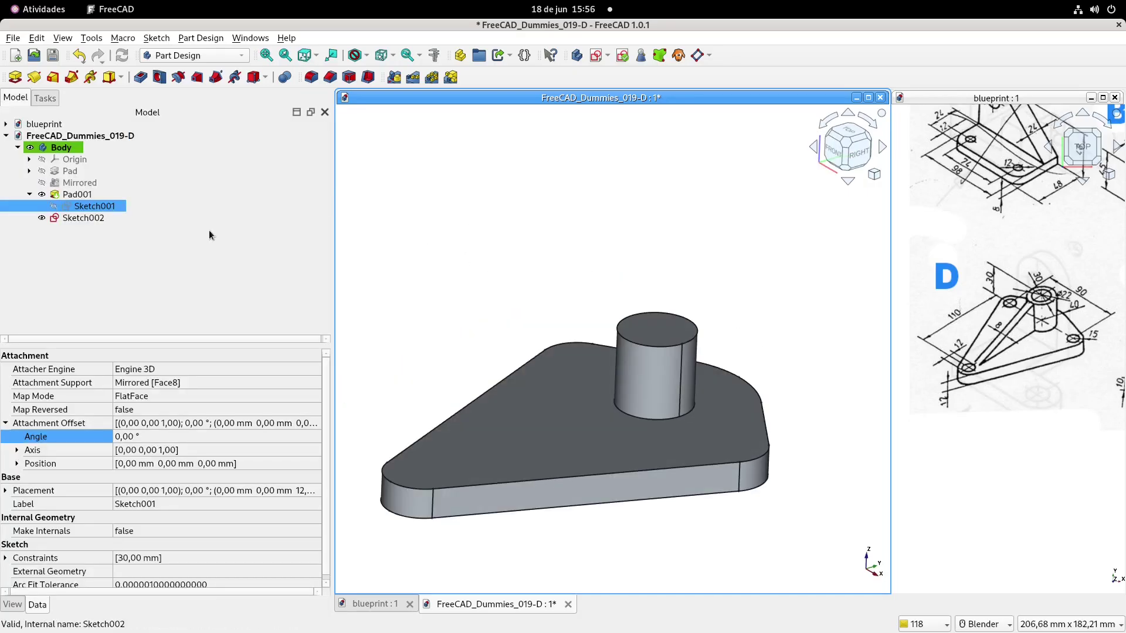
click(146, 436)
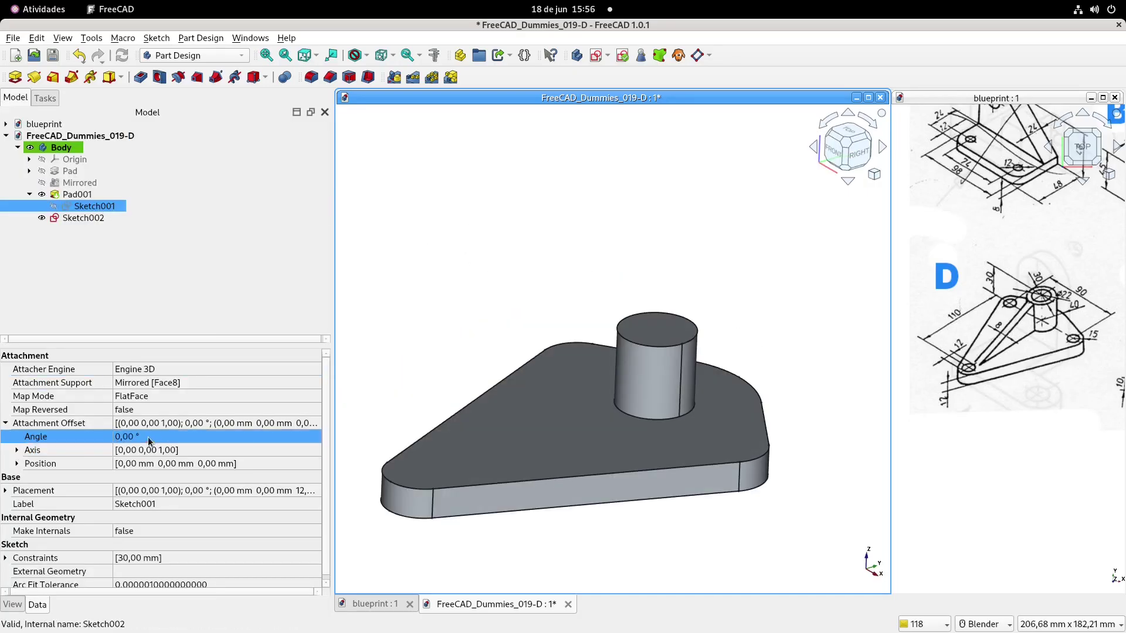
text(270)
key(Return)
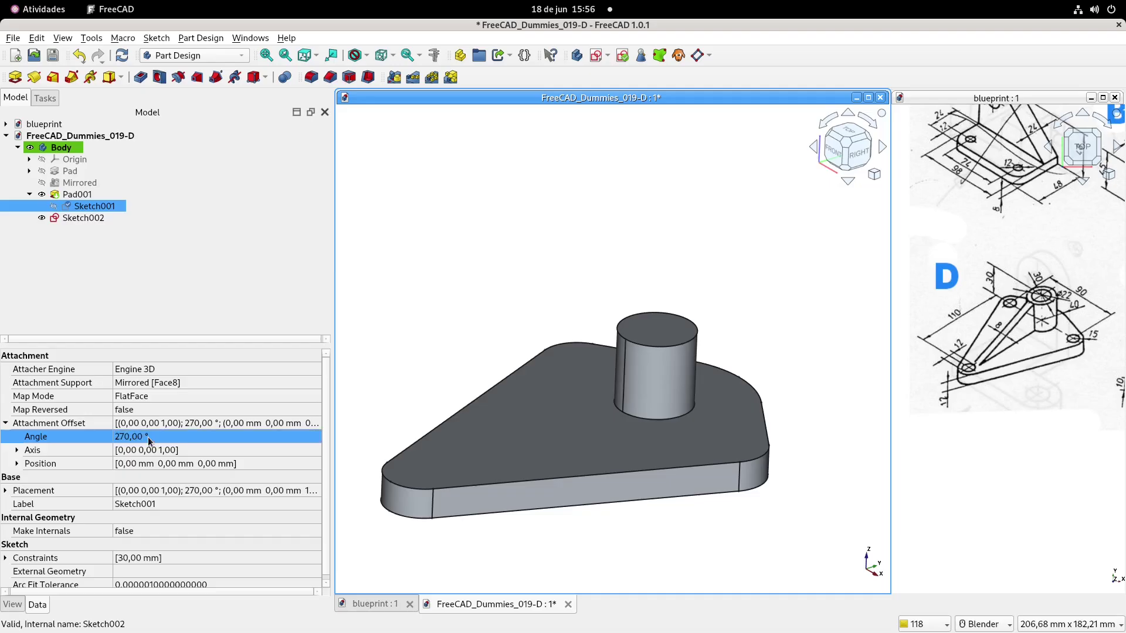
click(515, 307)
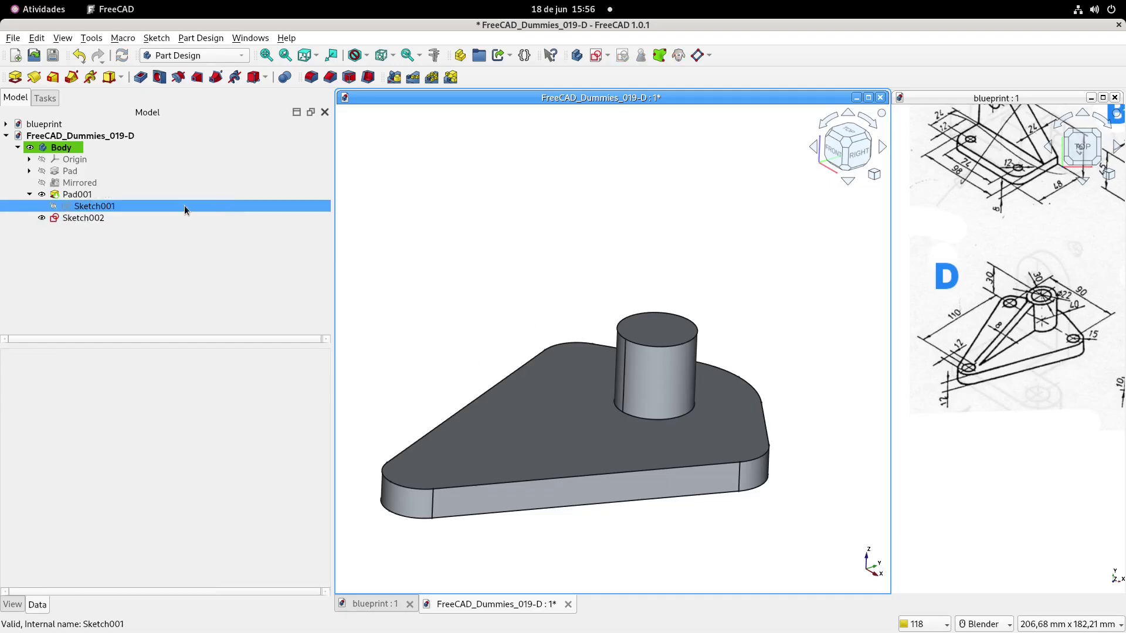
- Reopen the empty YZ-plane sketch, Sketch002, for editing and enlarge part D's rib on the blueprint
click(84, 218)
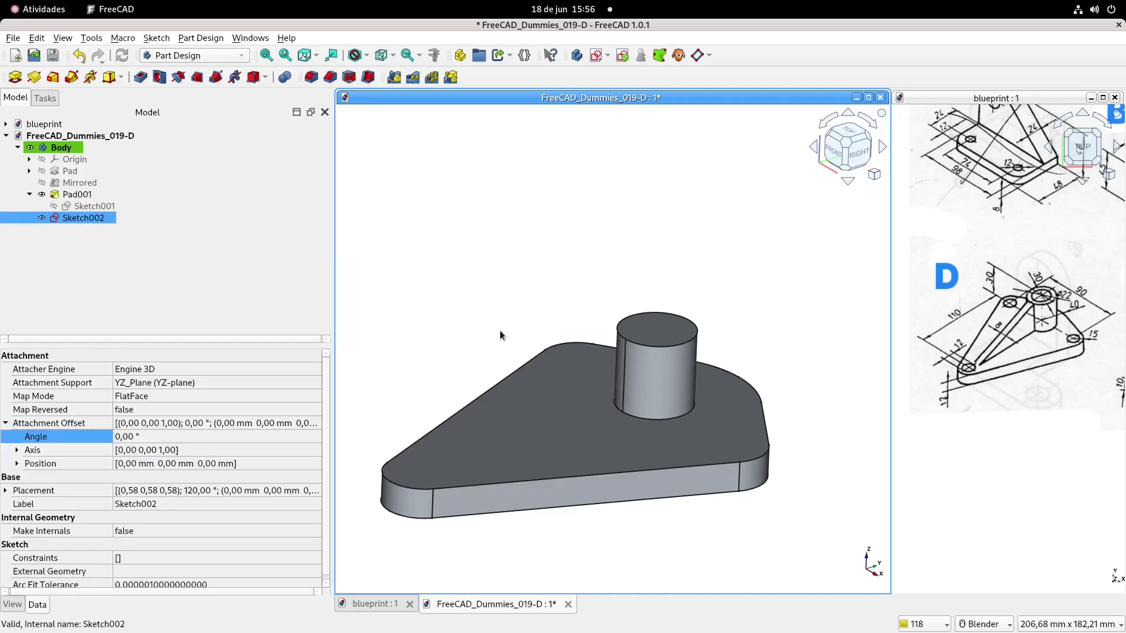
shift+middle_drag(500, 335, 533, 309)
double_click(87, 217)
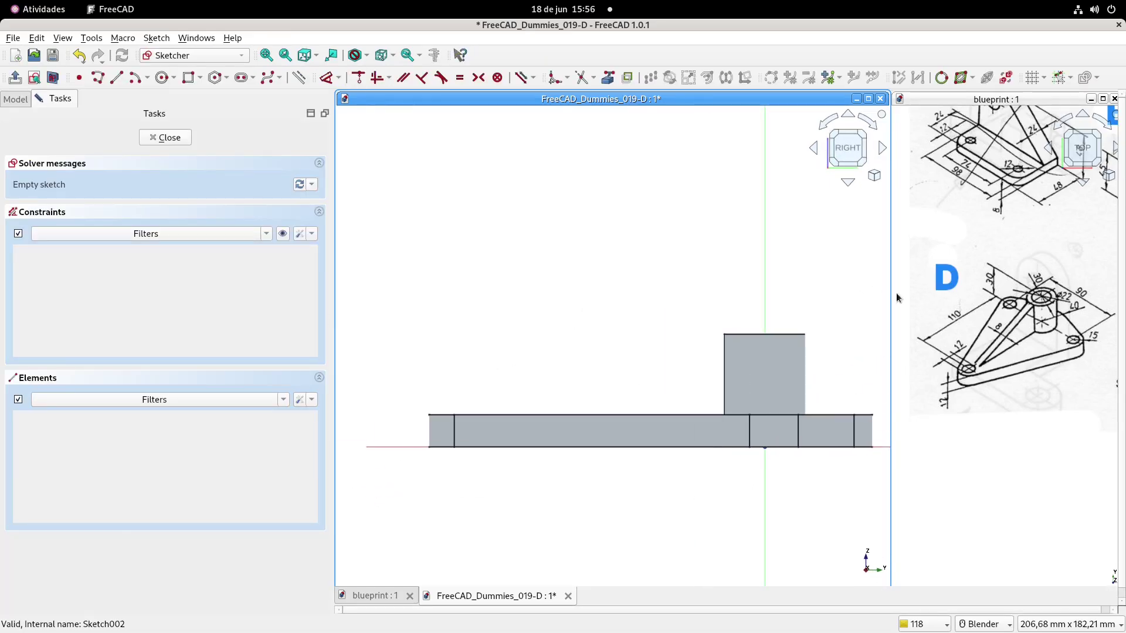
scroll(1029, 301, up, 10)
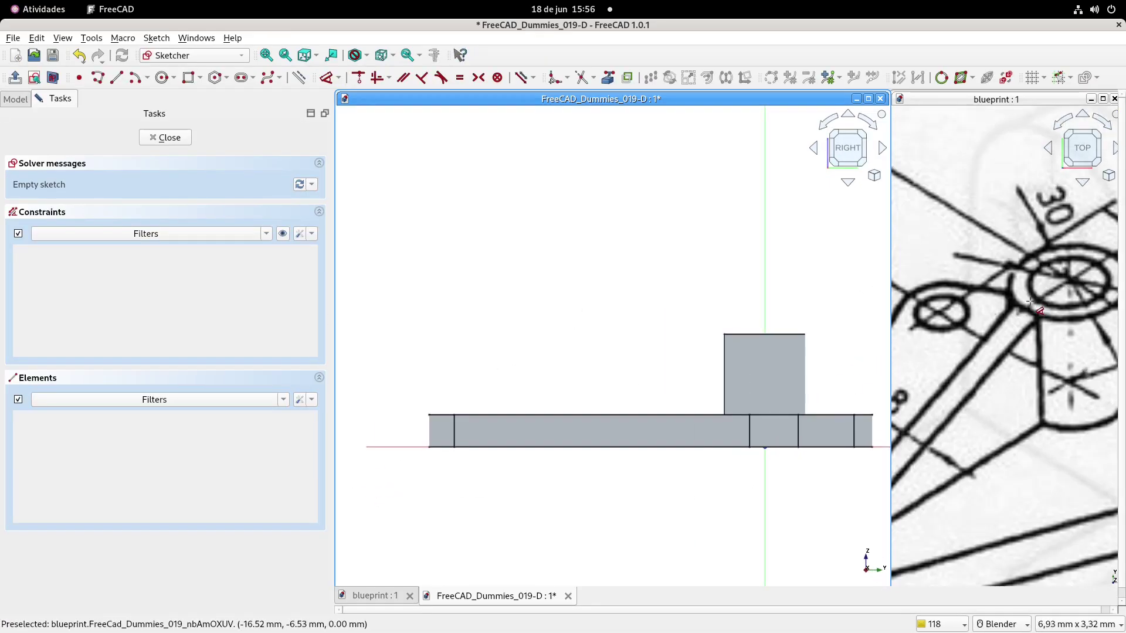
- Reference the boss's top edge and the plate's upper edge as external geometry, and switch on the section view
click(610, 78)
scroll(689, 266, up, 2)
shift+middle_drag(740, 341, 741, 246)
click(761, 274)
click(540, 394)
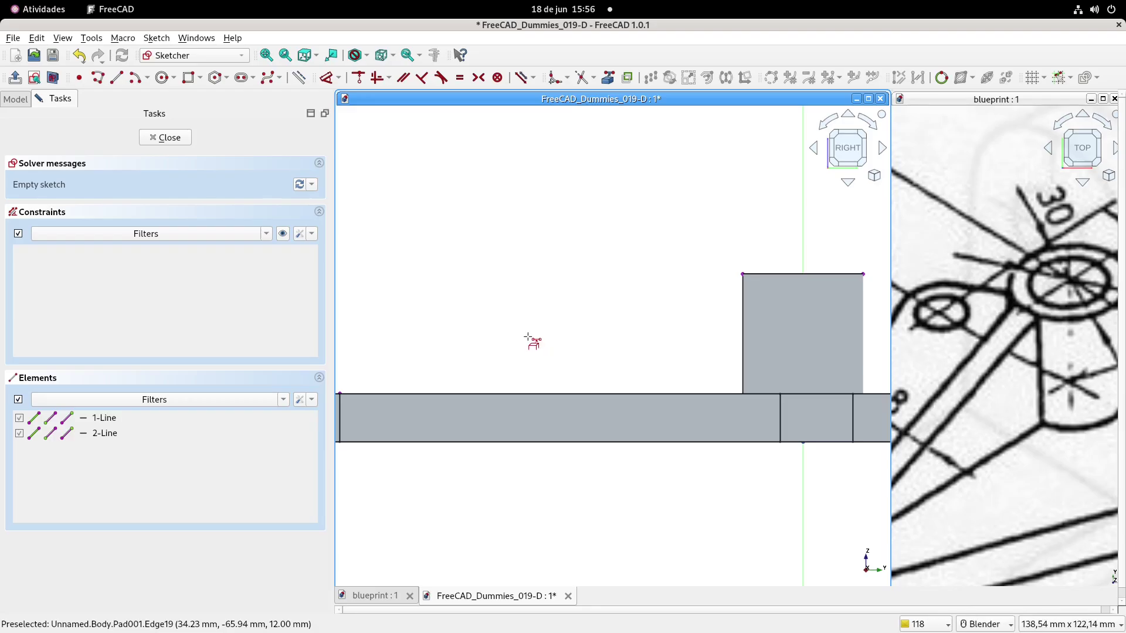
shift+middle_drag(530, 339, 585, 346)
click(52, 78)
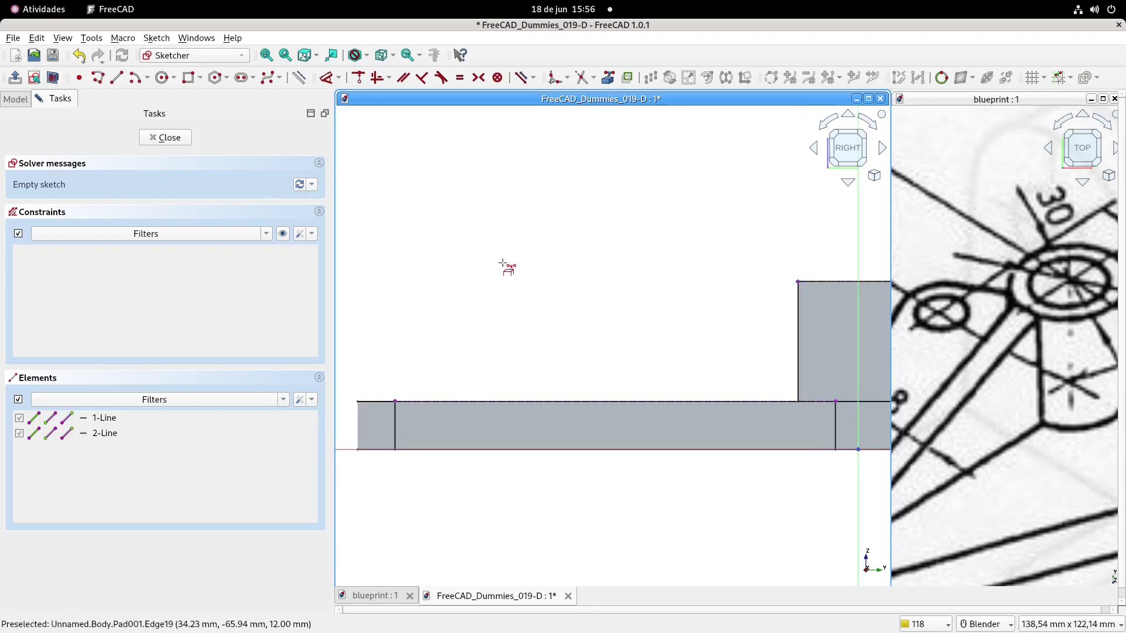
- Draw a closed triangle between the boss's top corner and the plate's upper edge, and constrain its side along the boss to vertical
click(116, 77)
scroll(1009, 378, down, 2)
shift+middle_drag(1008, 378, 1046, 342)
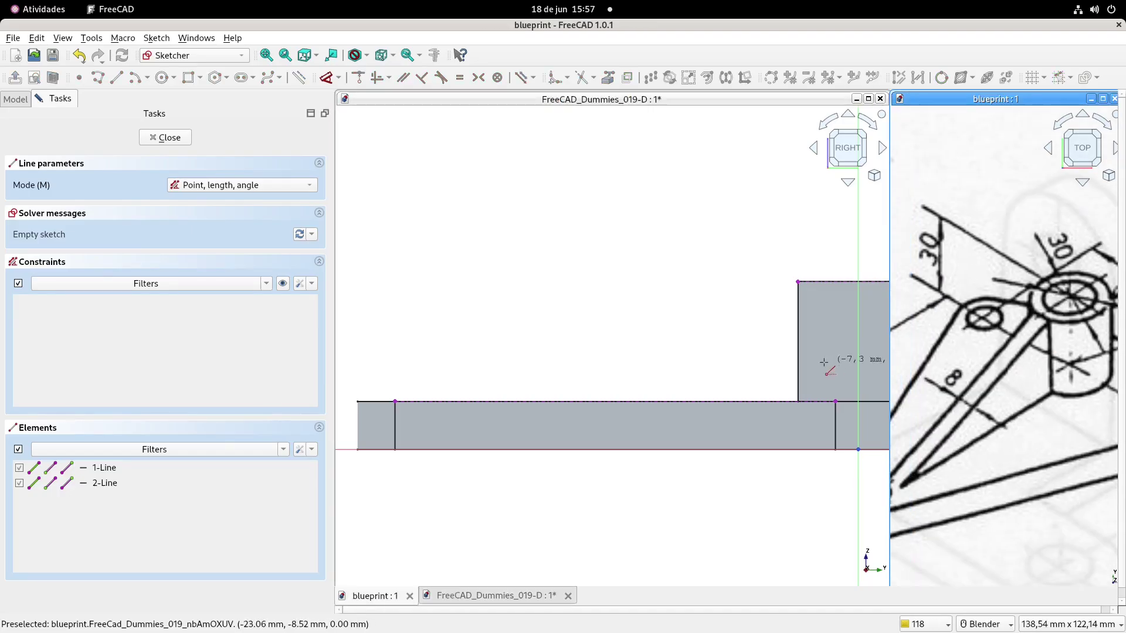
click(797, 281)
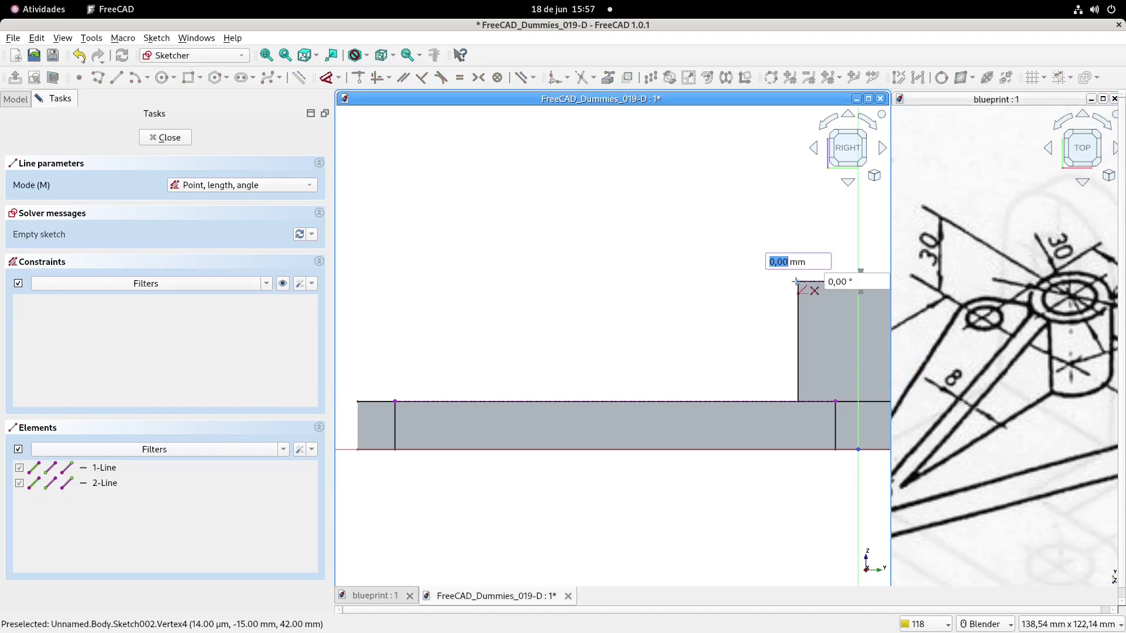
click(442, 401)
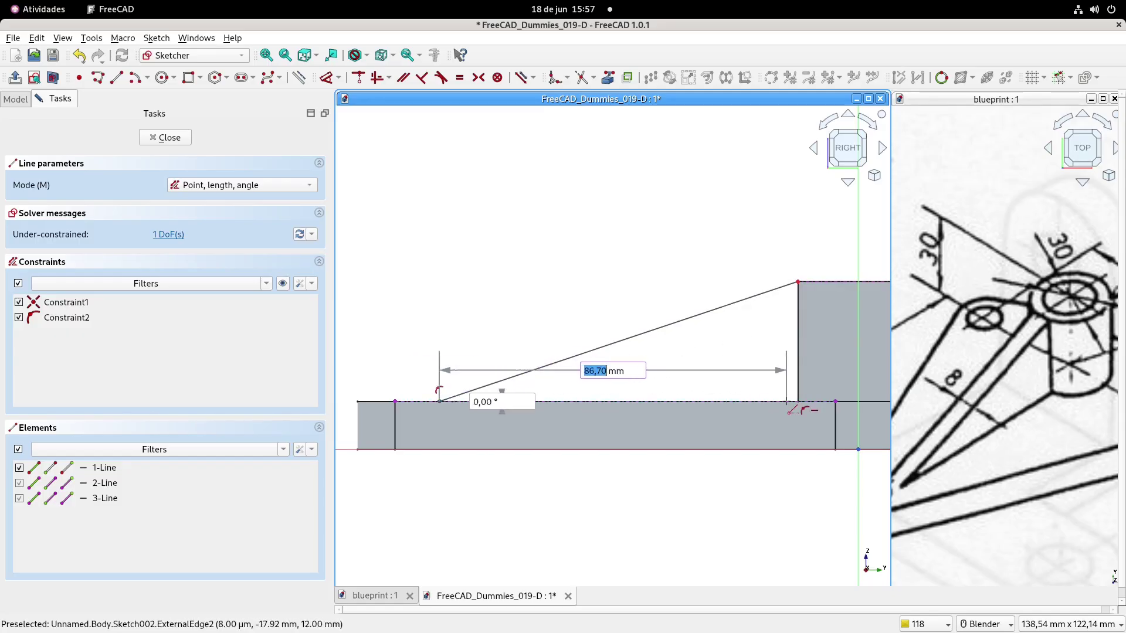
click(786, 394)
click(797, 282)
click(789, 346)
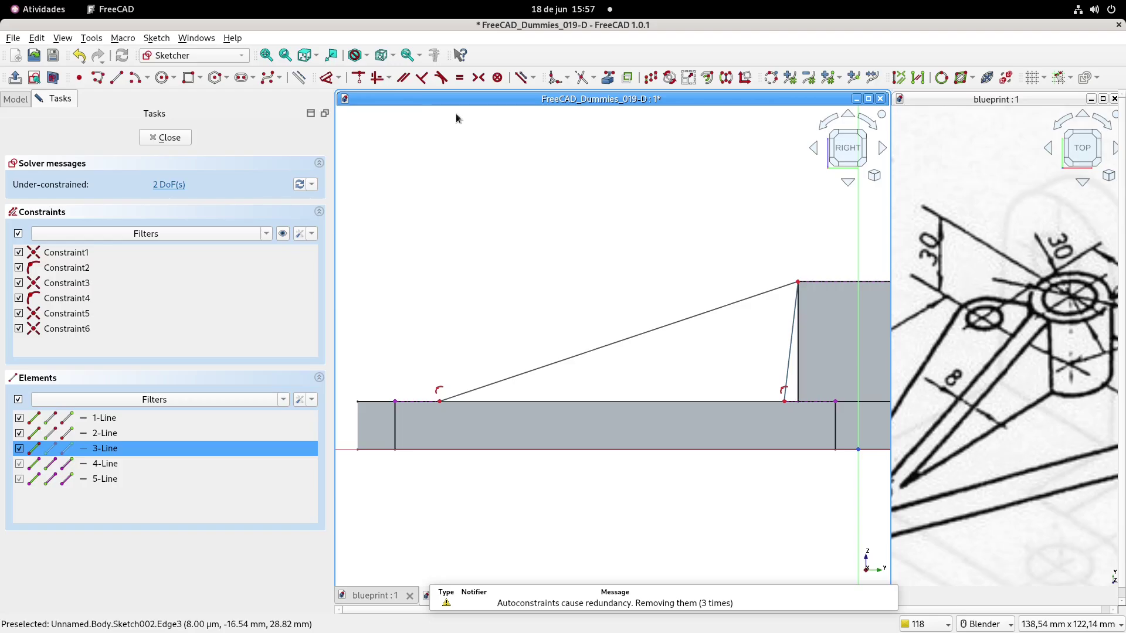
click(373, 80)
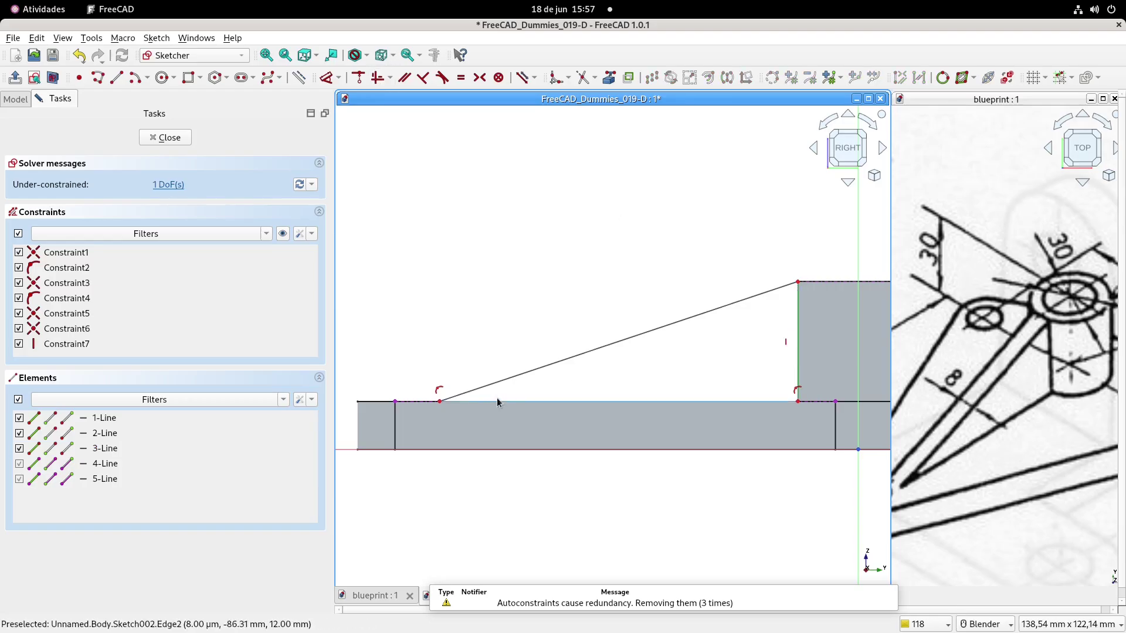
- Dimension the triangle's far tip at 100 mm horizontally from the vertical axis
click(326, 77)
click(439, 401)
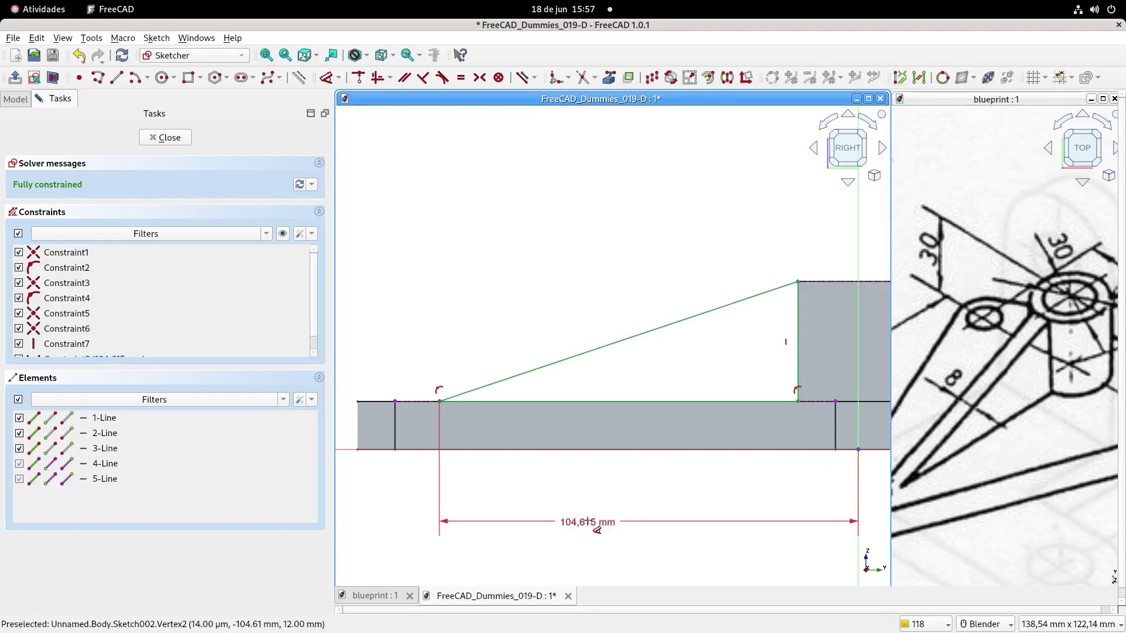
click(588, 524)
text(100)
key(Return)
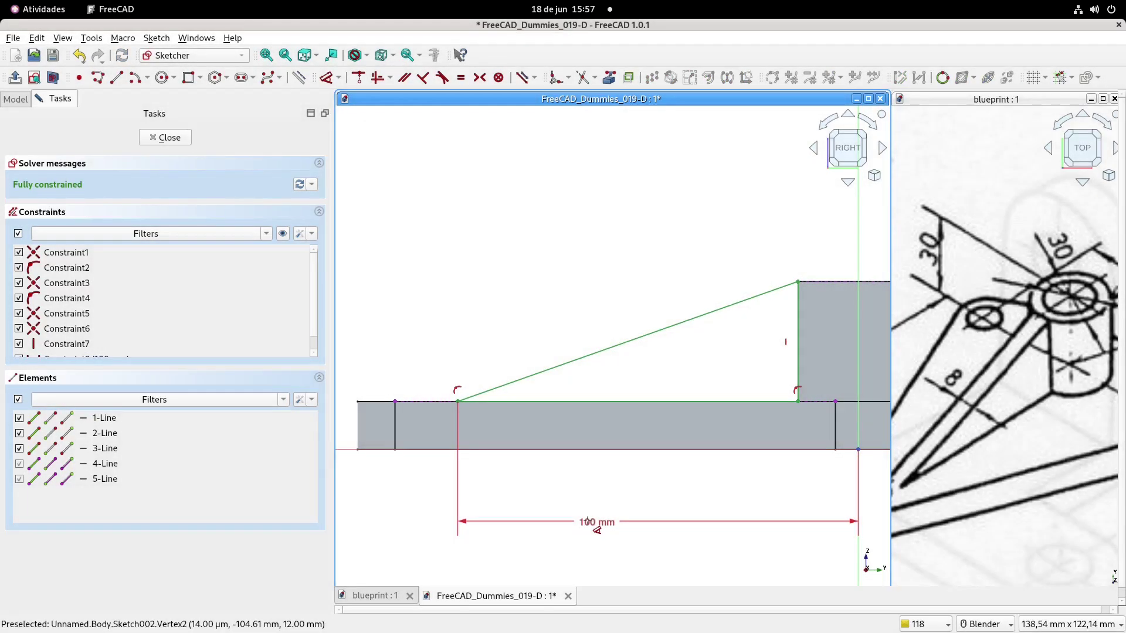
- Check the rib on the blueprint, finish the sketch and pad the triangle symmetrically to its plane
click(946, 442)
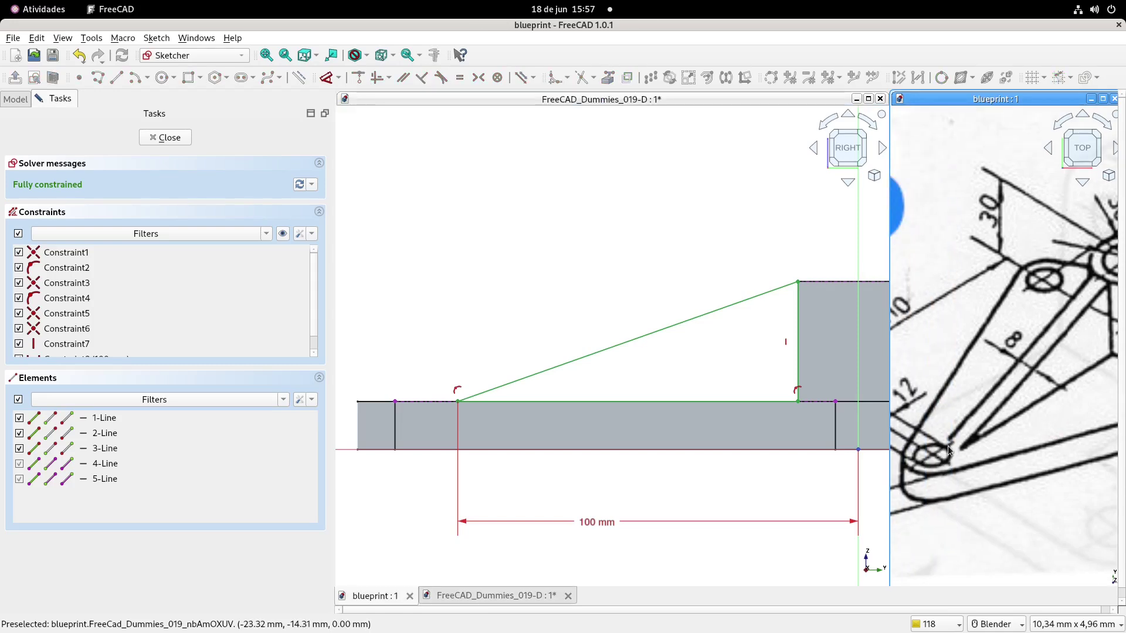
click(545, 372)
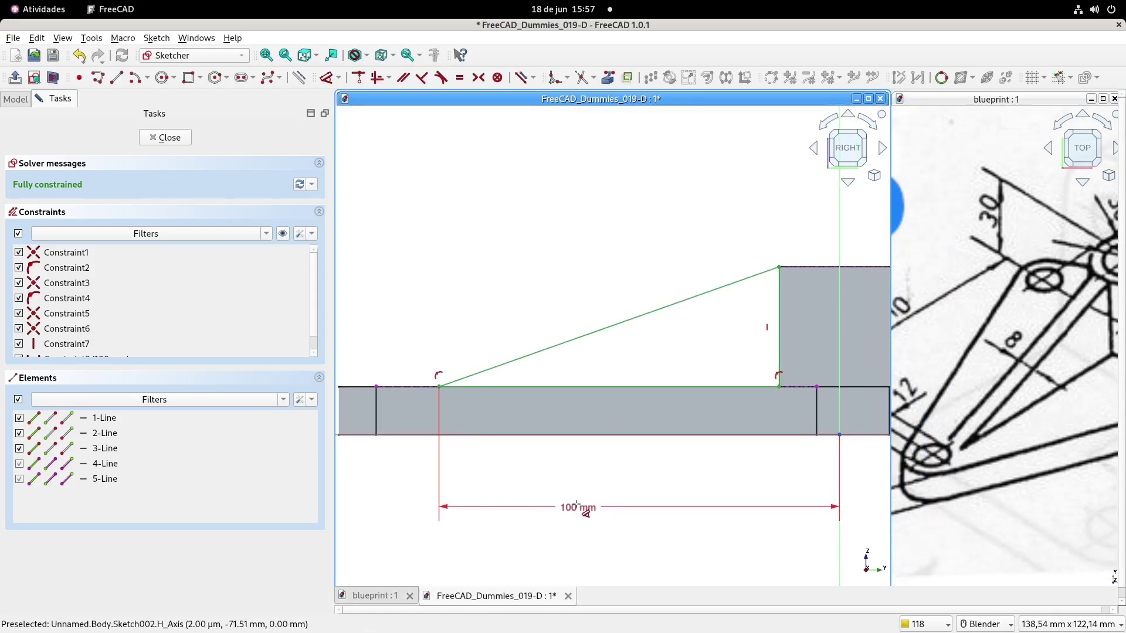
shift+middle_drag(553, 330, 531, 337)
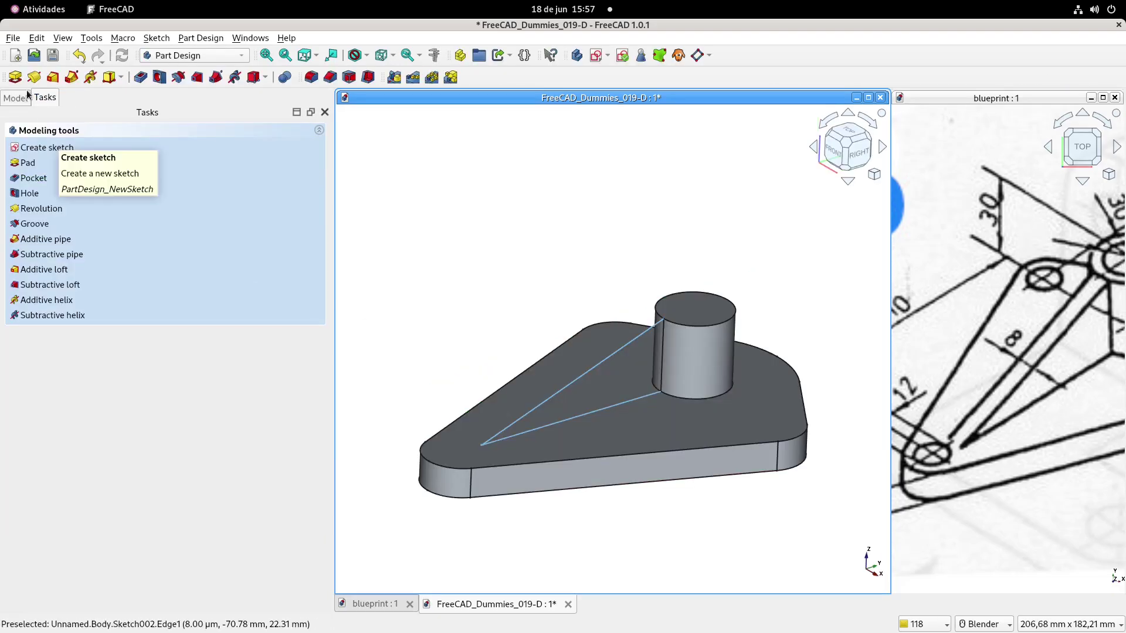
click(14, 77)
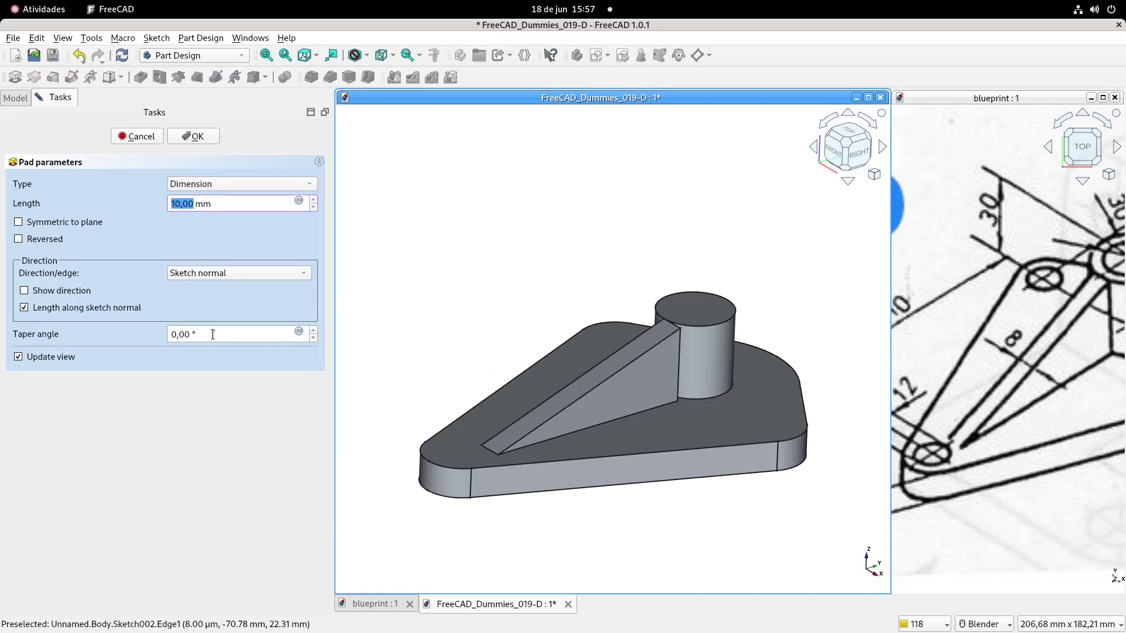
click(32, 224)
click(200, 136)
- Examine the junction between the rib's end face and the cylindrical boss up close
scroll(674, 329, up, 6)
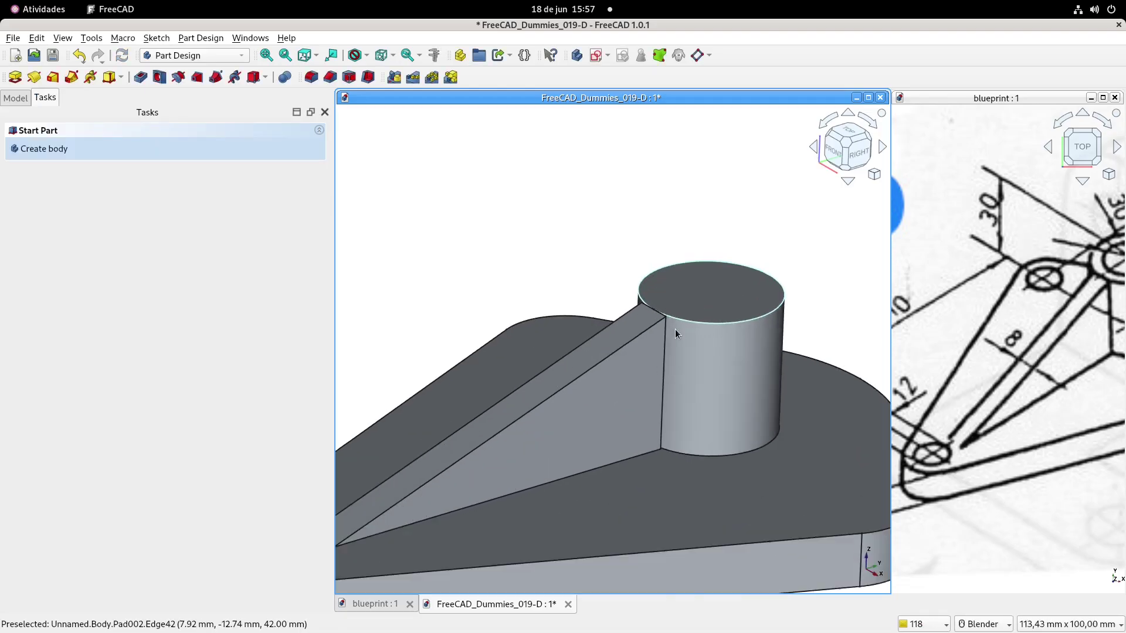
middle_drag(660, 286, 644, 261)
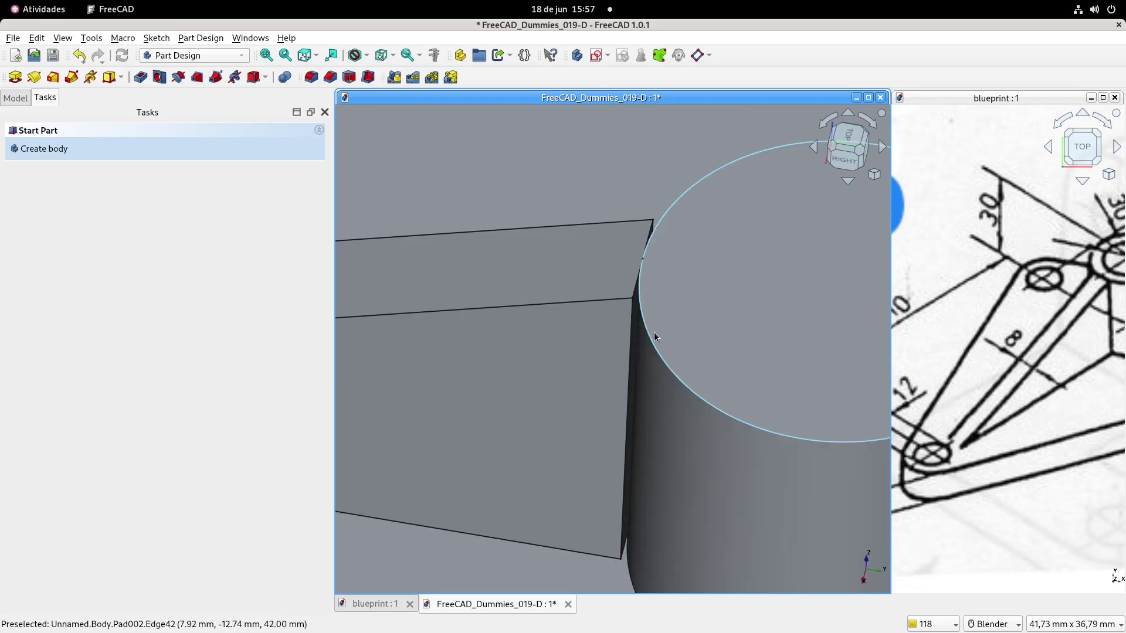
shift+middle_drag(653, 330, 656, 296)
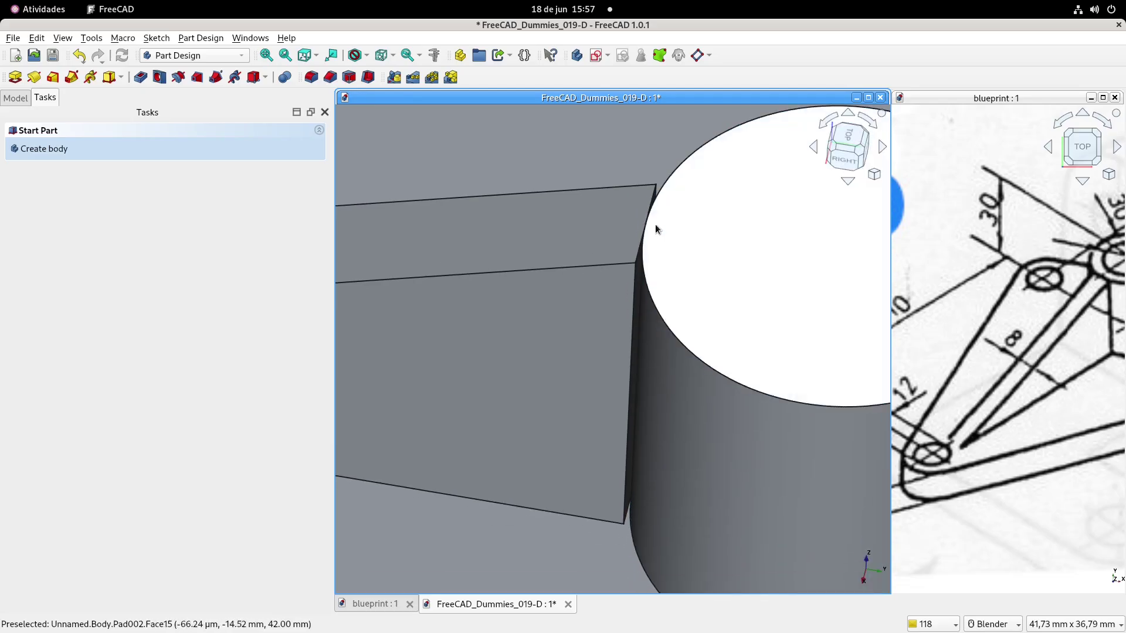
- Check the rib-to-boss junction from above and the side, reopen the rib sketch, and delete the triangle's sloped and vertical lines
click(843, 141)
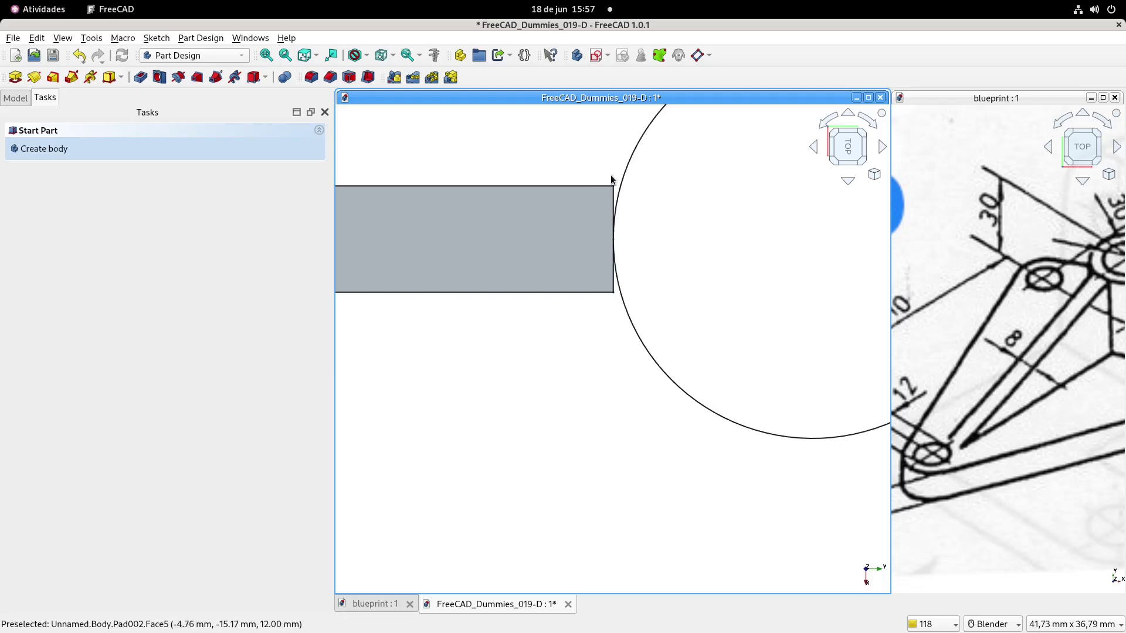
key(3)
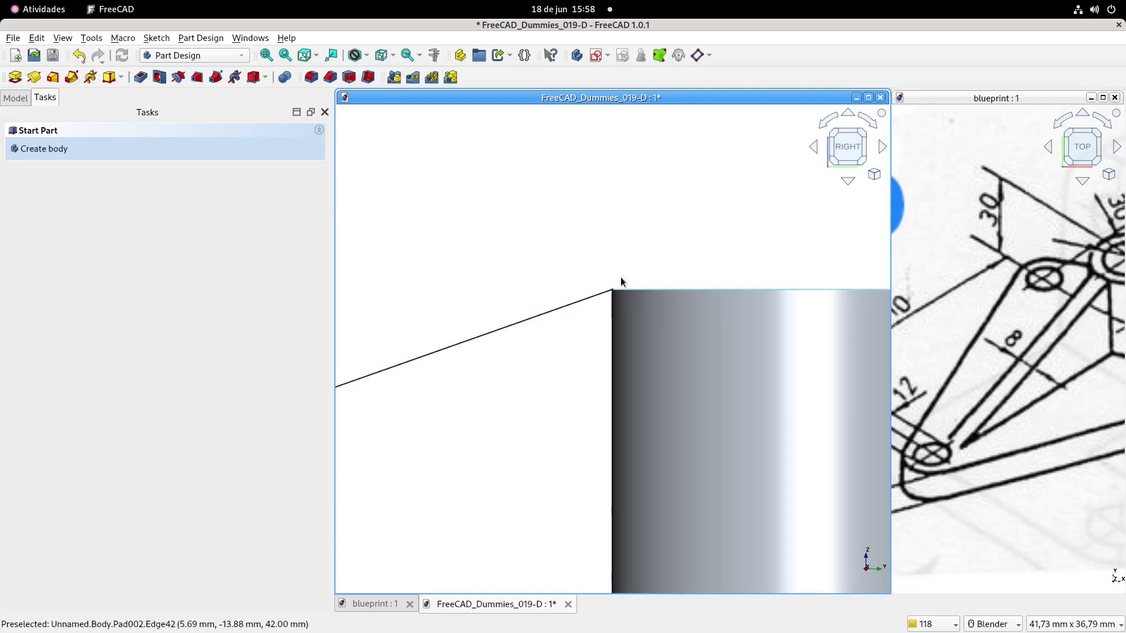
middle_drag(620, 277, 650, 337)
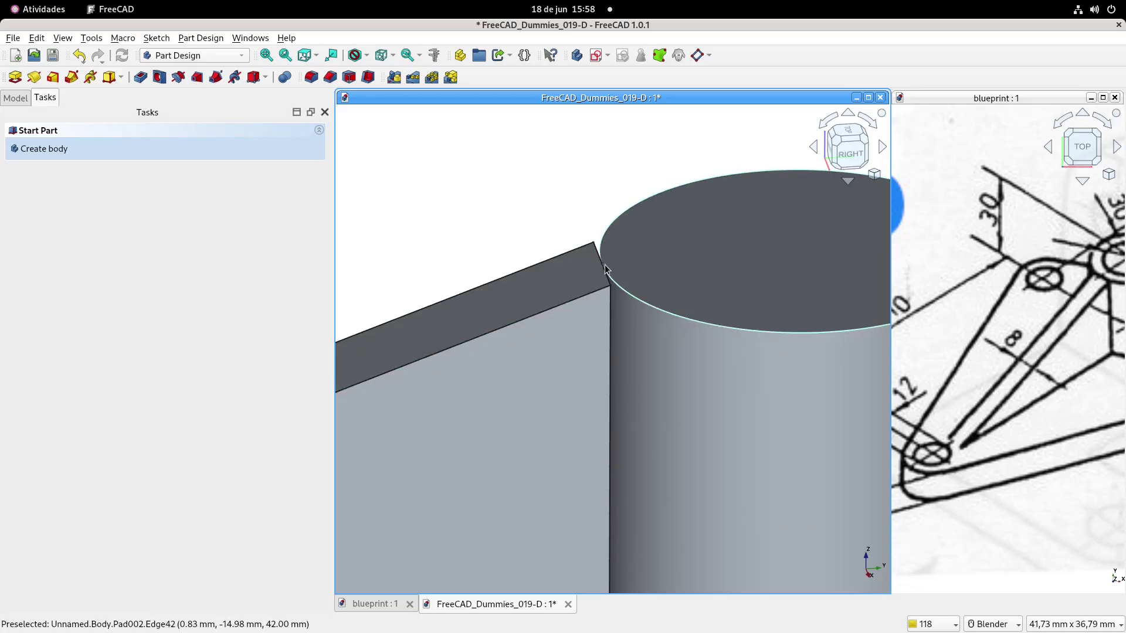
shift+middle_drag(638, 263, 656, 258)
click(14, 97)
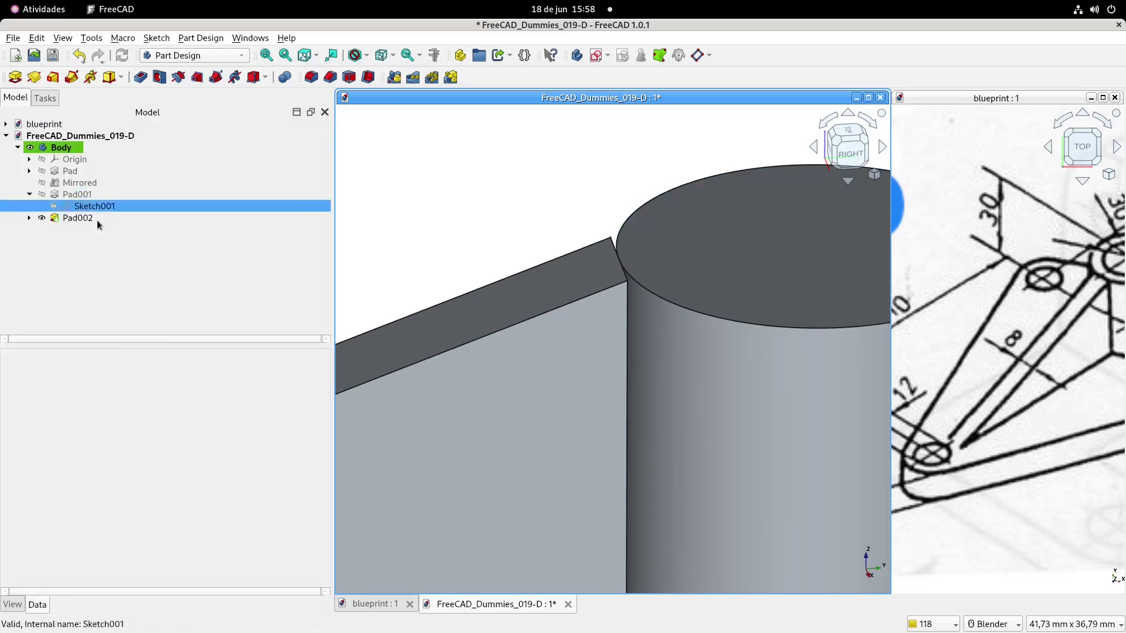
double_click(90, 230)
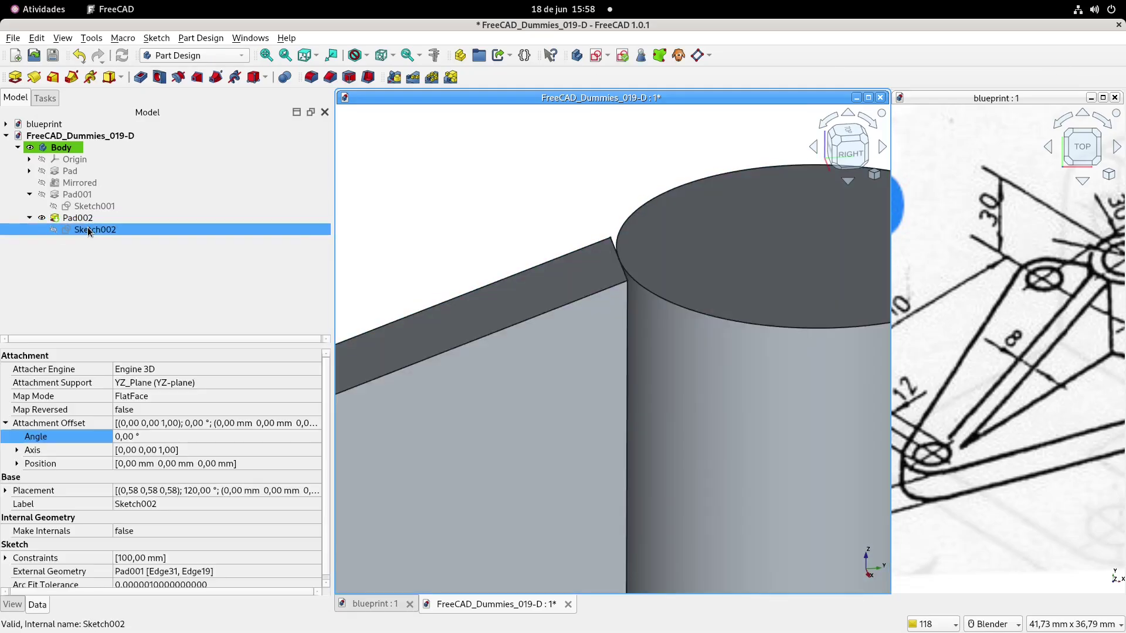
scroll(664, 298, down, 2)
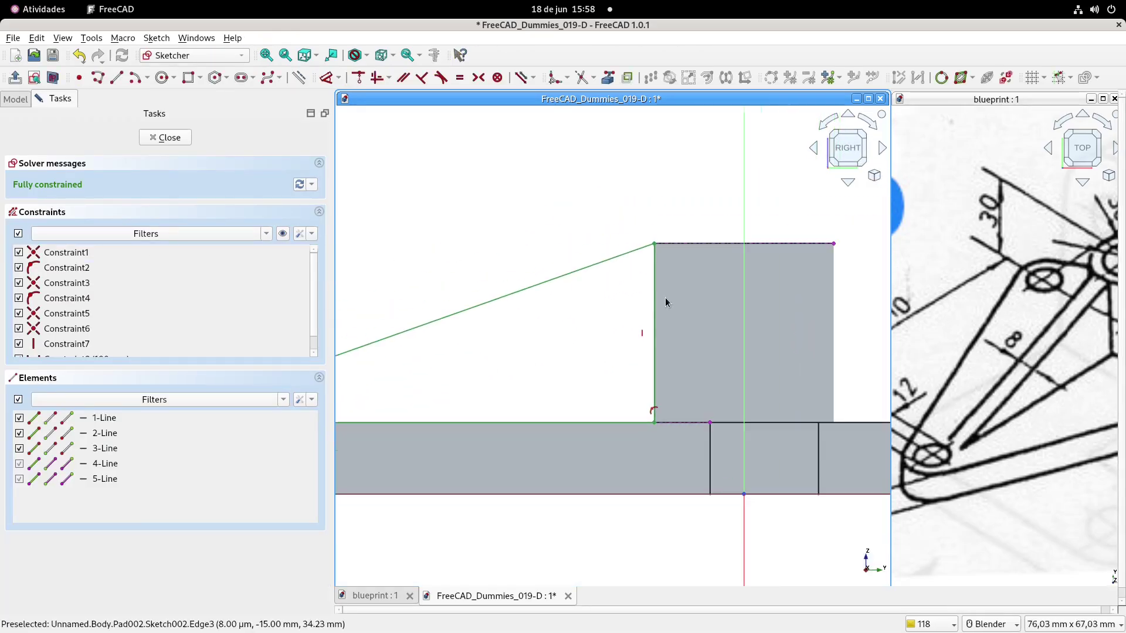
click(654, 245)
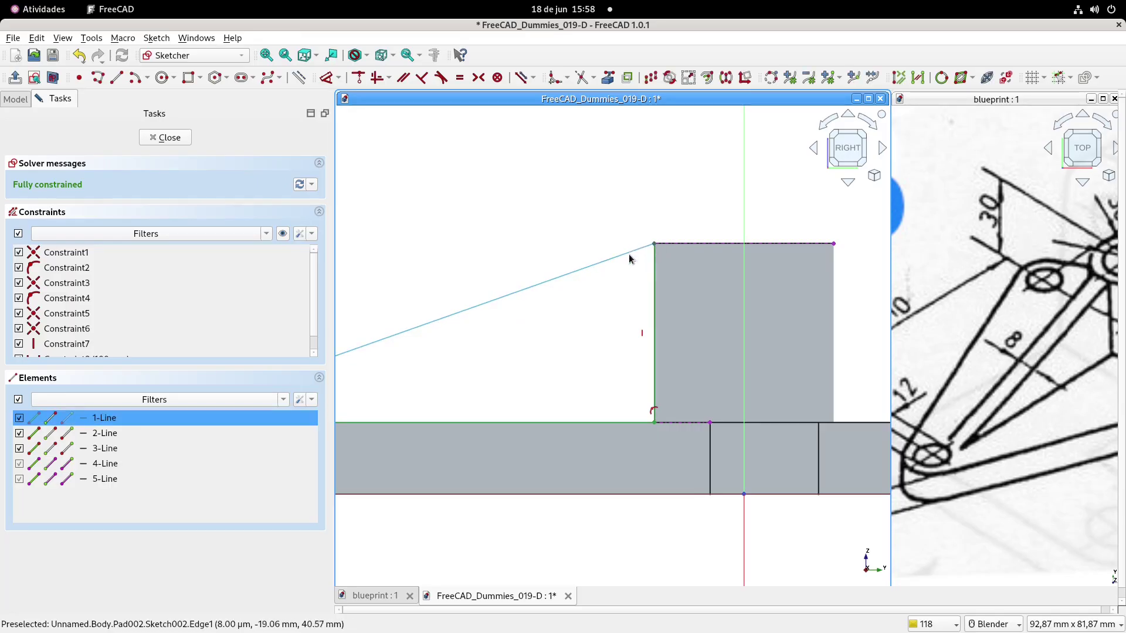
key(Delete)
scroll(651, 275, down, 1)
scroll(651, 275, down, 1)
click(652, 276)
key(Delete)
shift+middle_drag(598, 338, 666, 331)
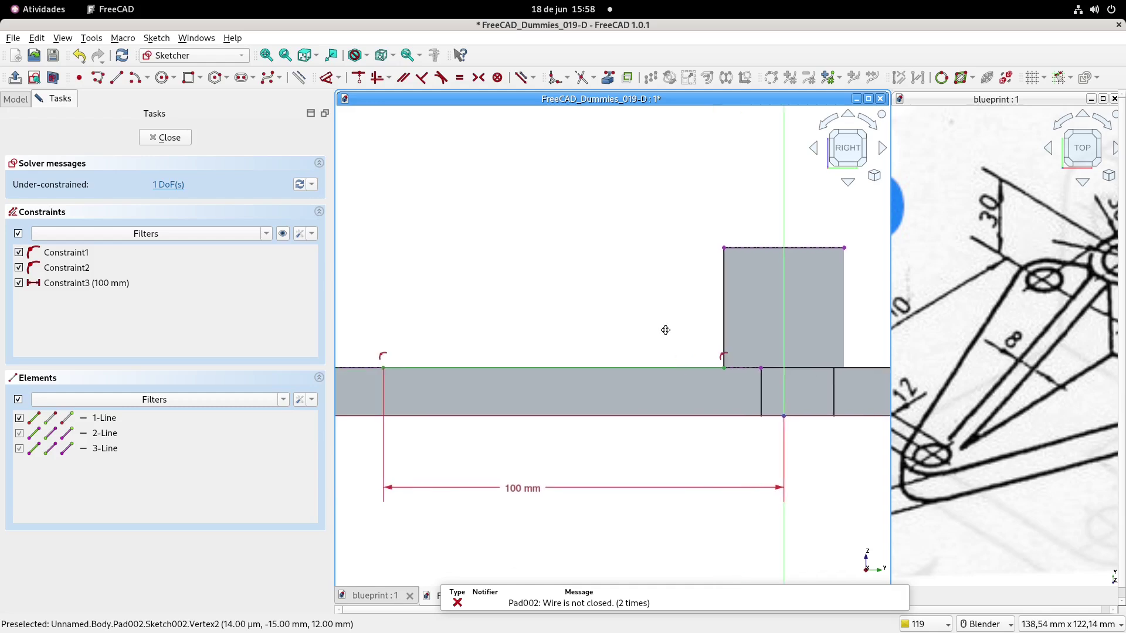
- Draw a sloped line from the base line's far tip to a point just inside the boss near its top corner
click(116, 77)
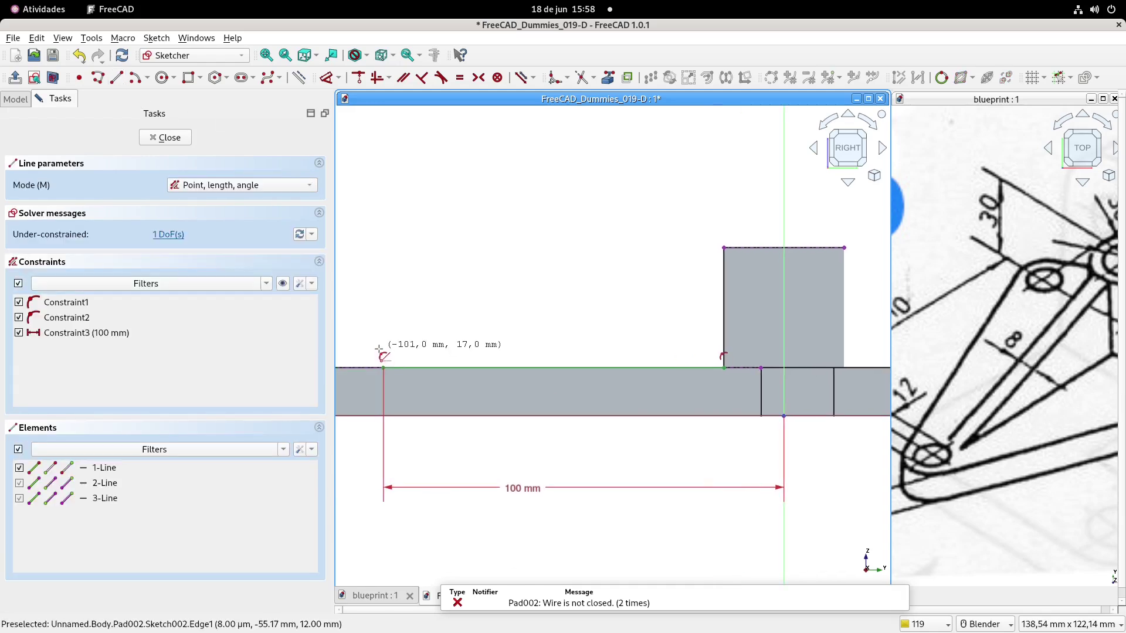
click(384, 367)
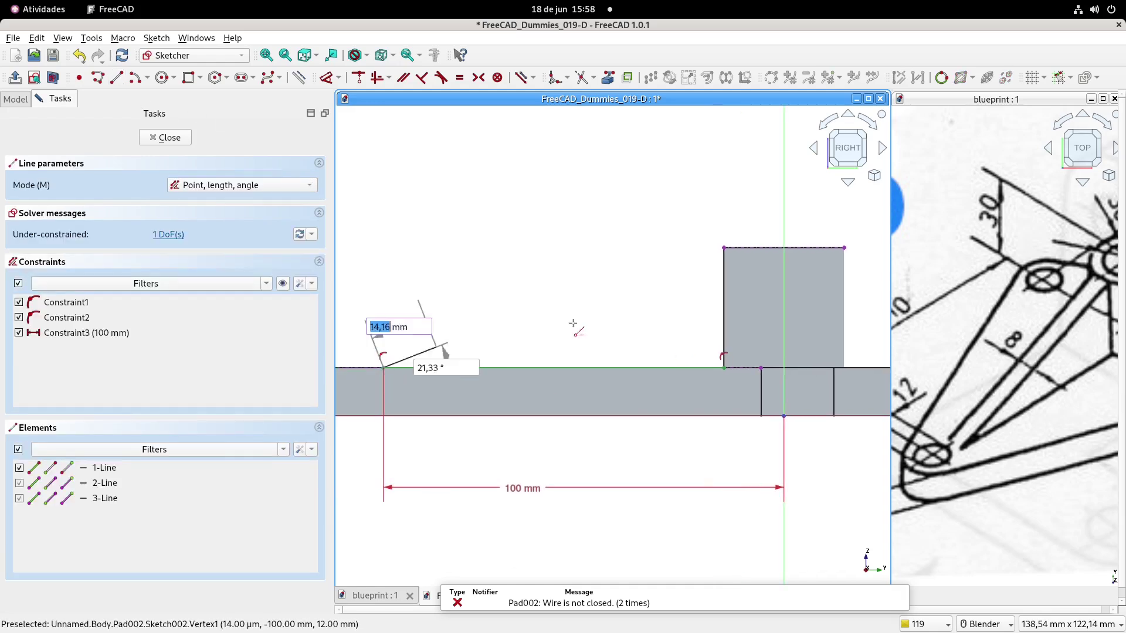
click(734, 257)
scroll(756, 320, up, 2)
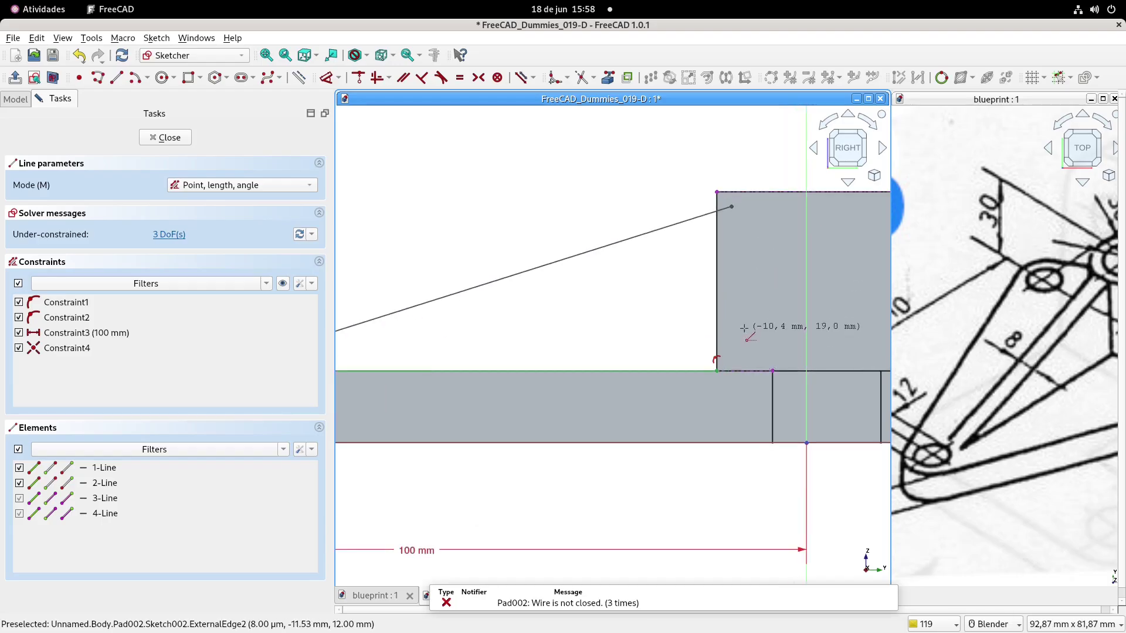
key(Escape)
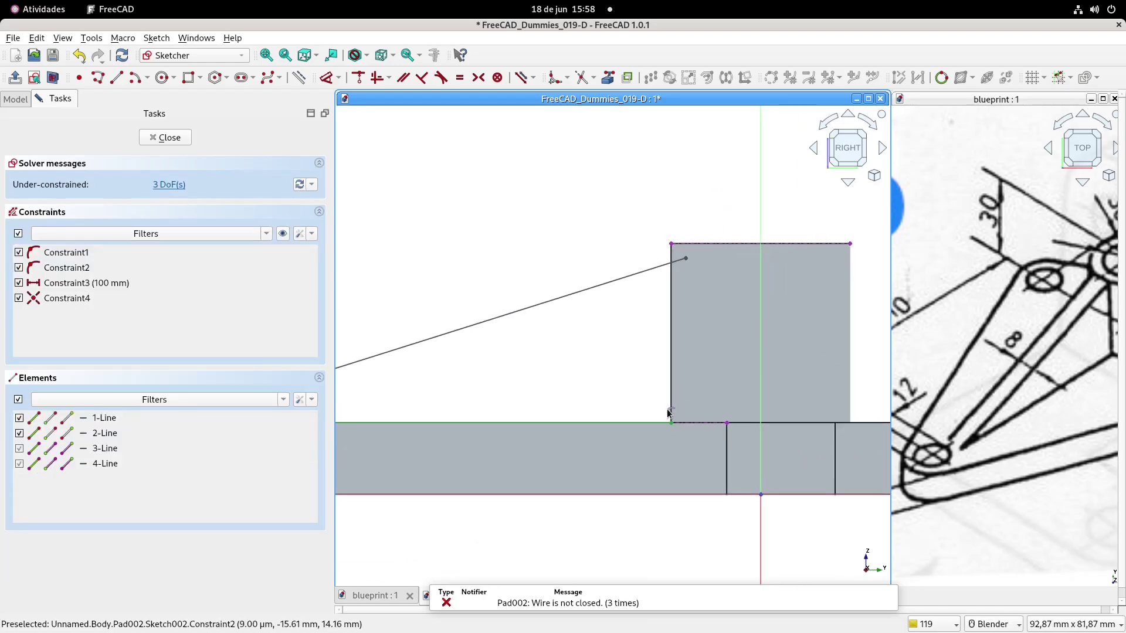
- Detach the base line's inner end from the boss's bottom corner and move it along the plate's upper edge into the boss
click(670, 411)
key(Delete)
drag(670, 421, 687, 447)
key(ctrl+z)
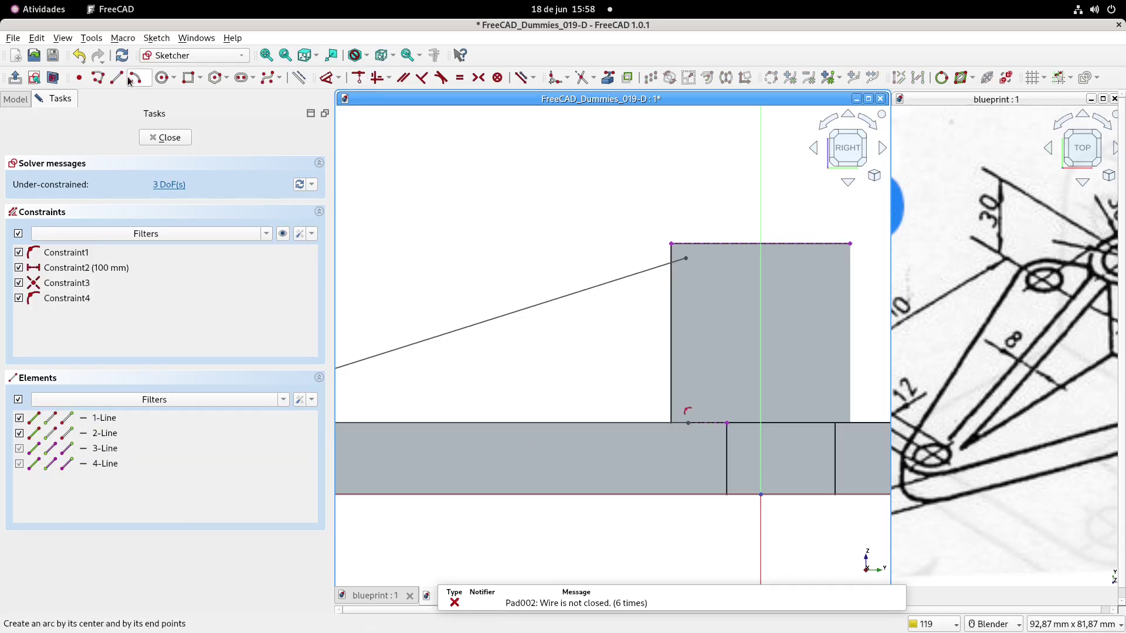
- Close the triangle with a vertical line inside the boss and move its upper corner closer to the boss's top corner
click(116, 77)
click(681, 422)
click(681, 258)
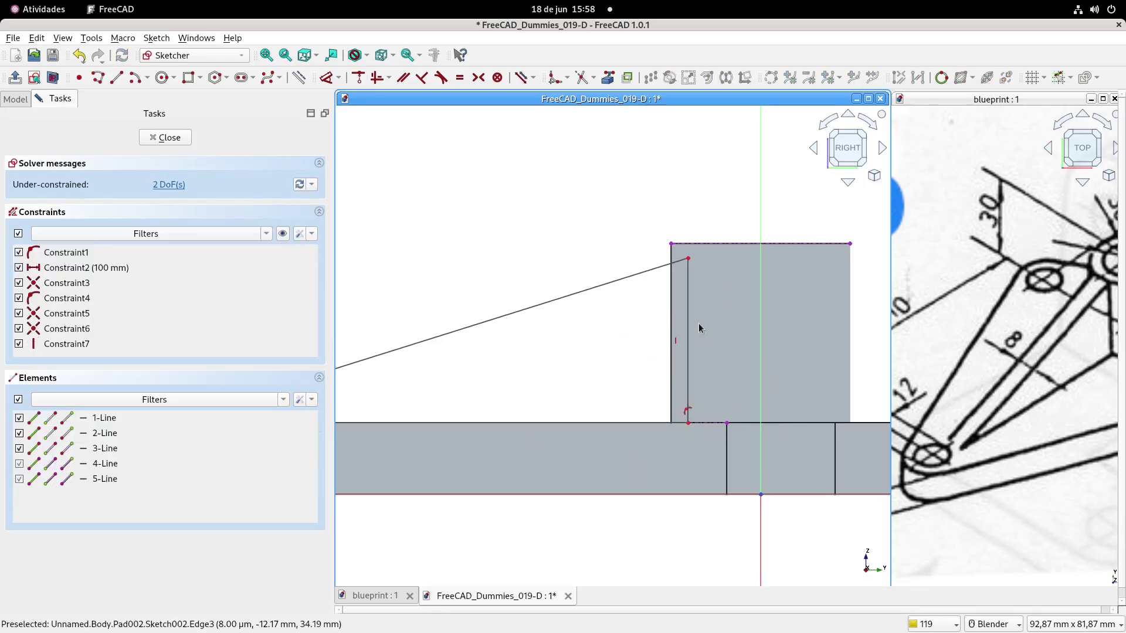
scroll(702, 291, up, 5)
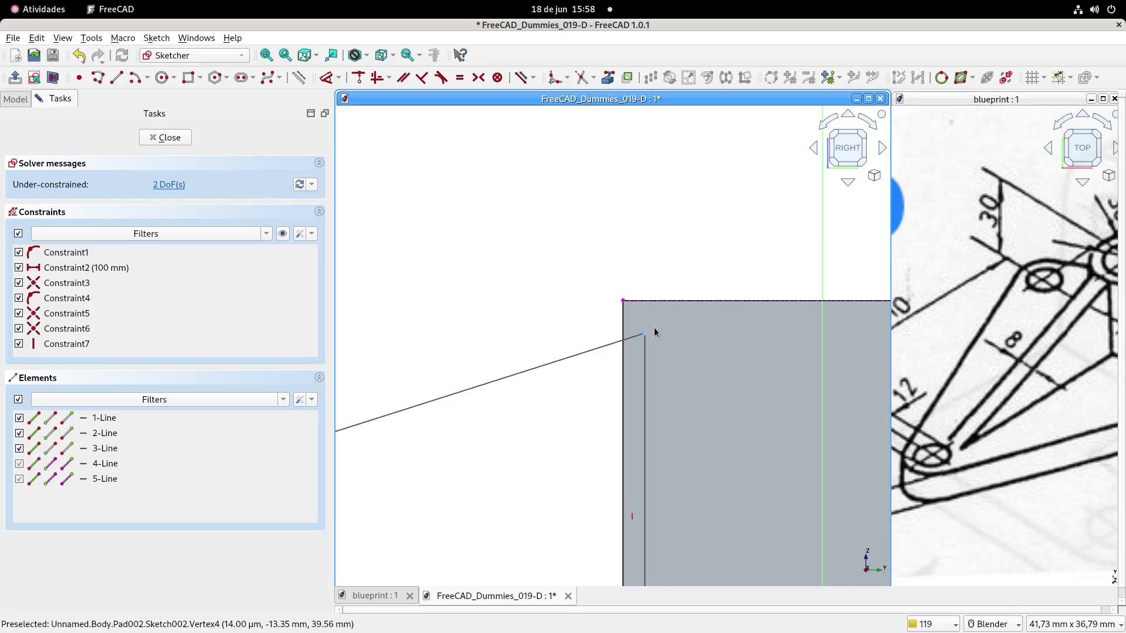
drag(646, 334, 634, 309)
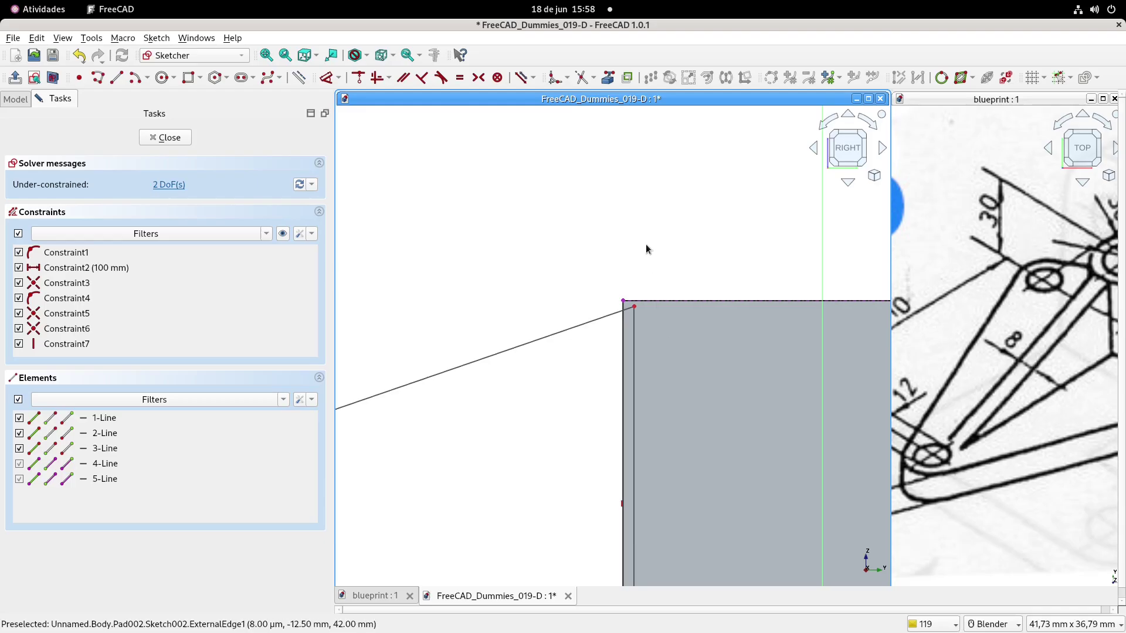
- Dimension the triangle's upper corner 0.5 mm horizontally from the boss's top corner
click(327, 78)
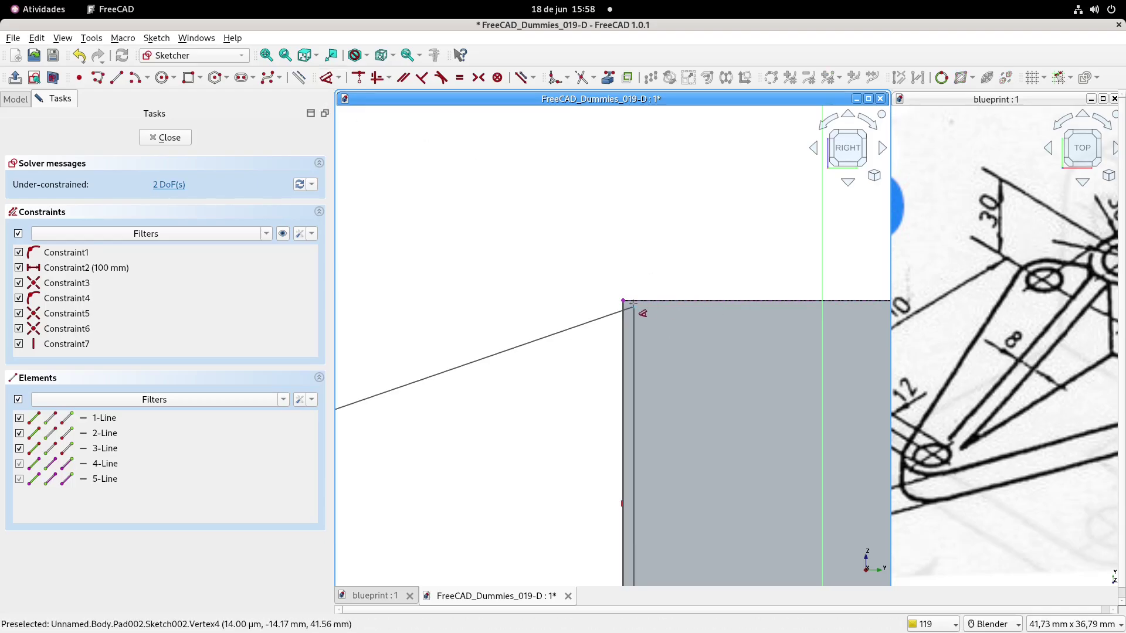
scroll(636, 307, up, 3)
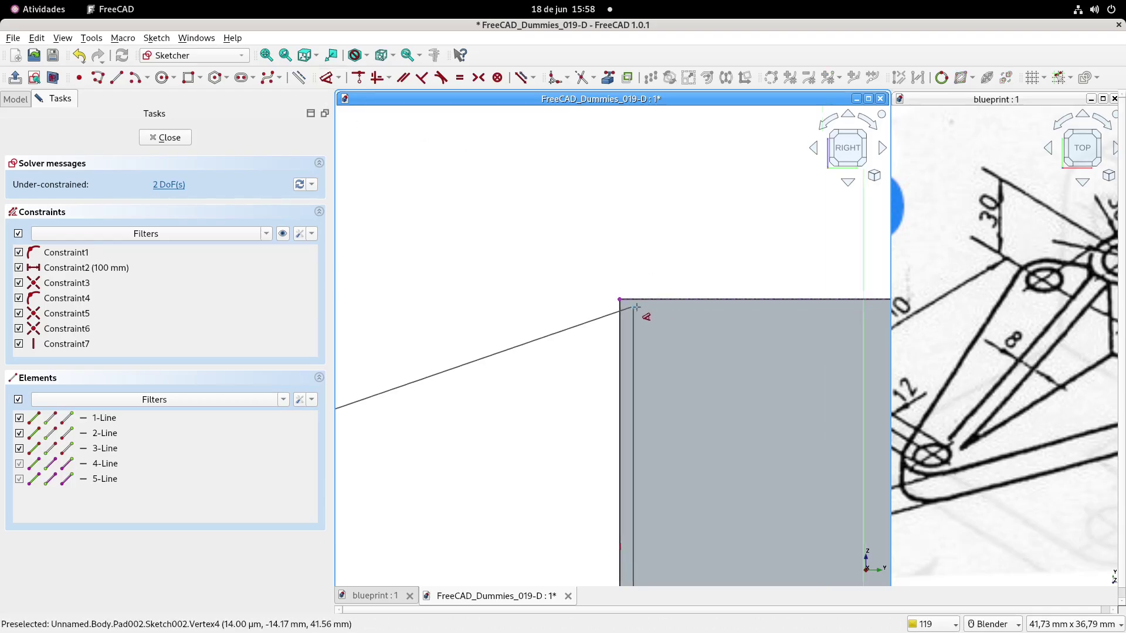
click(631, 306)
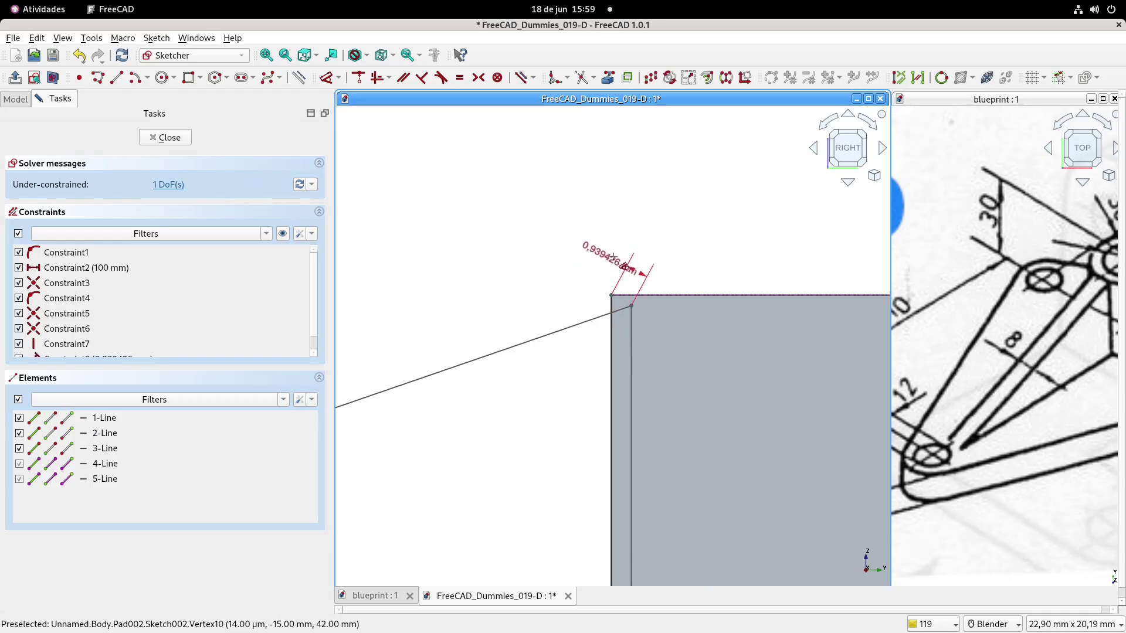
click(620, 260)
text(,5)
key(Return)
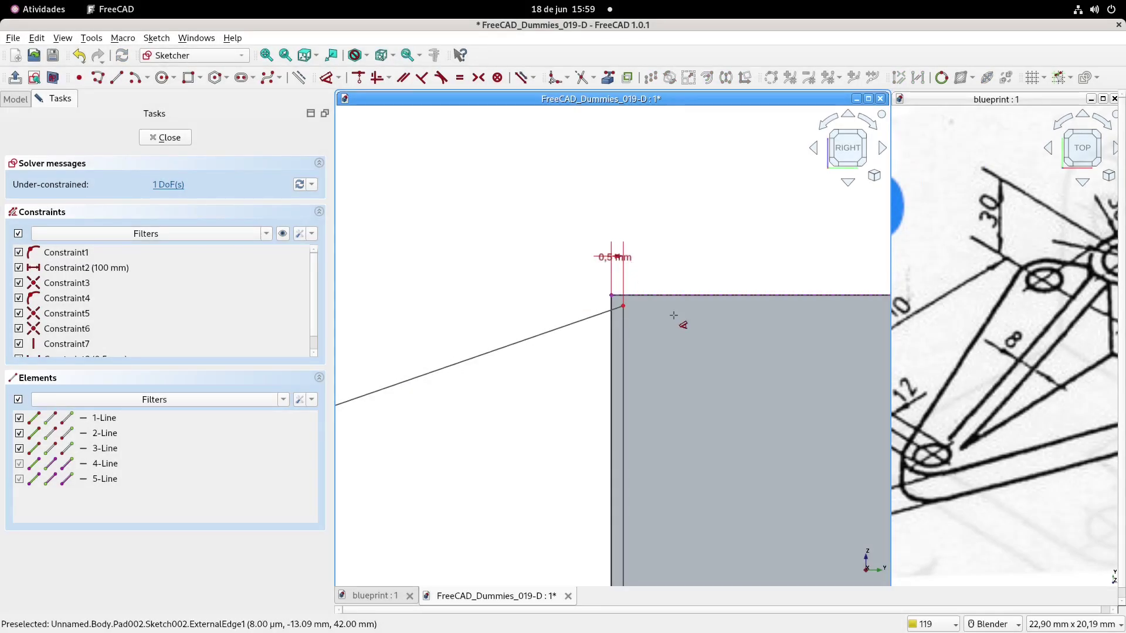
click(625, 307)
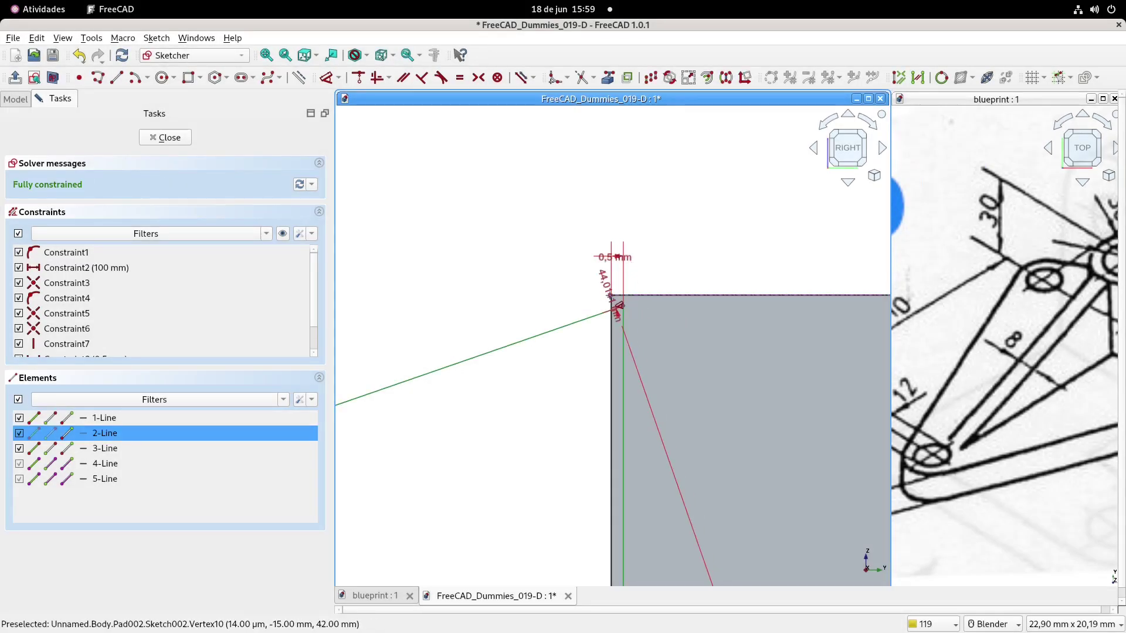
click(611, 295)
click(635, 297)
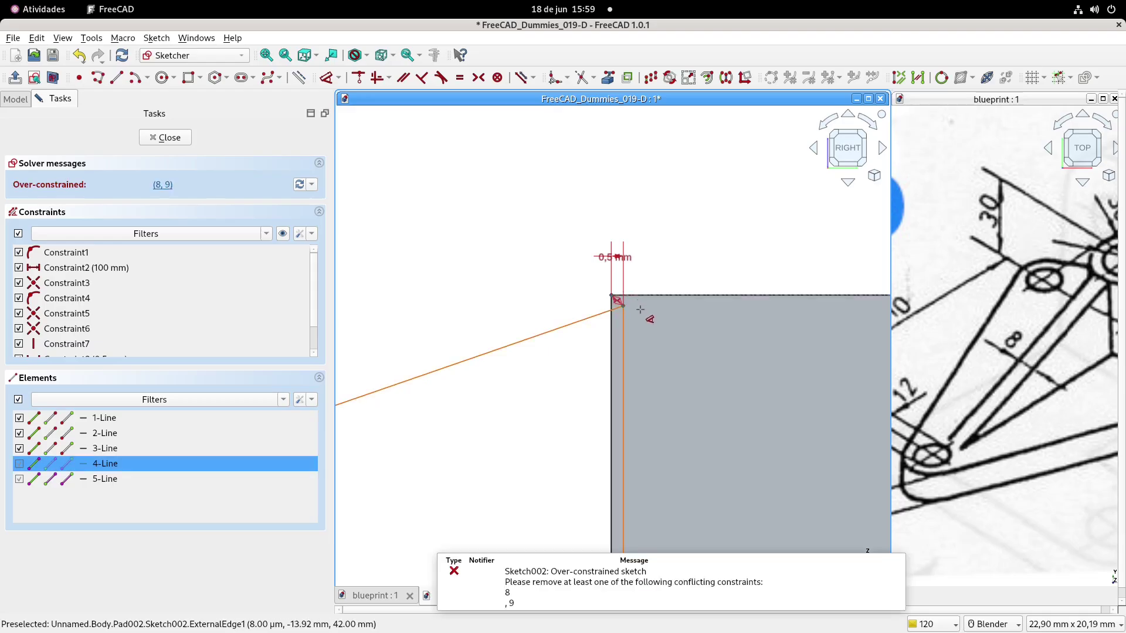
key(ctrl+z)
- Dimension the triangle's upper corner 0.5 mm vertically from the boss's top corner, reposition the dimension labels, and finish the sketch
click(624, 307)
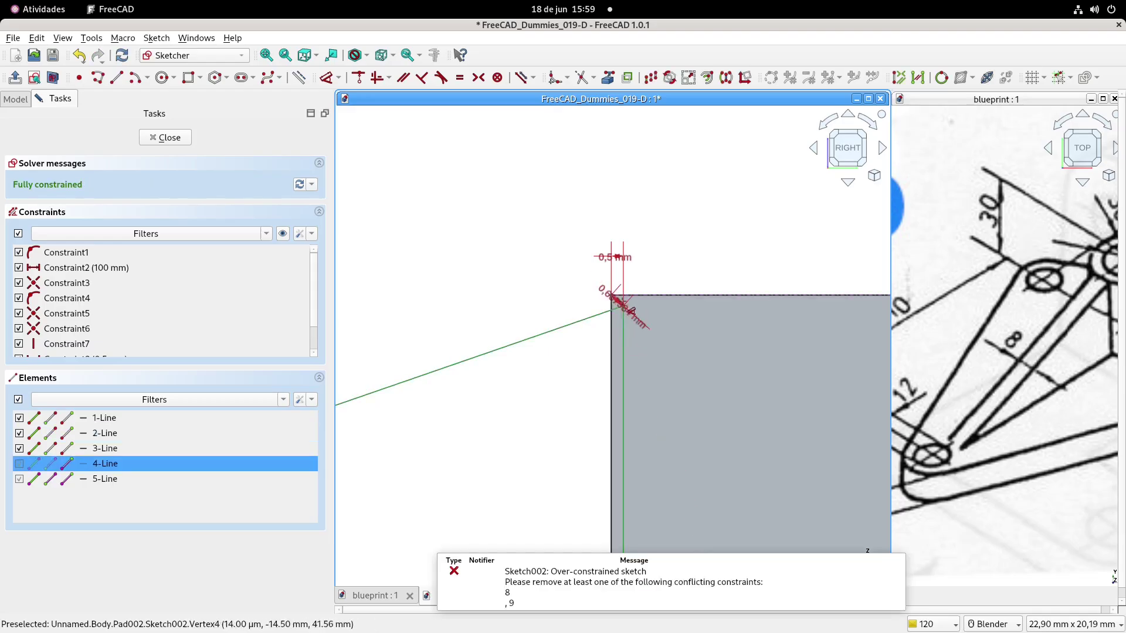
scroll(636, 330, up, 3)
drag(645, 339, 576, 265)
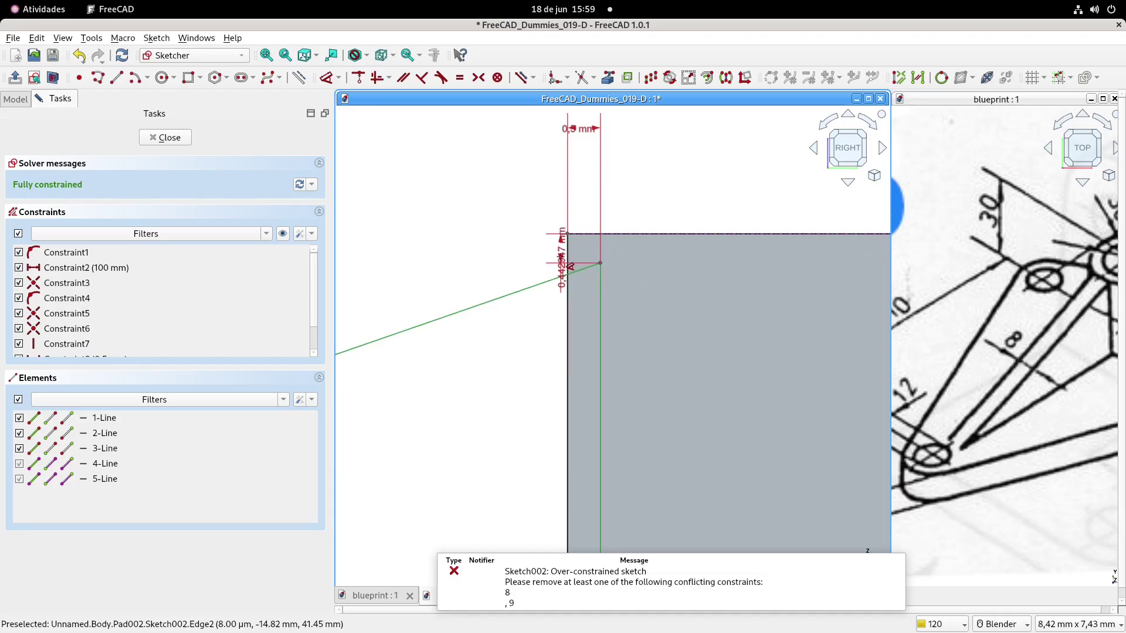
double_click(569, 265)
text(0,5)
key(Return)
drag(582, 136, 511, 201)
scroll(528, 326, down, 10)
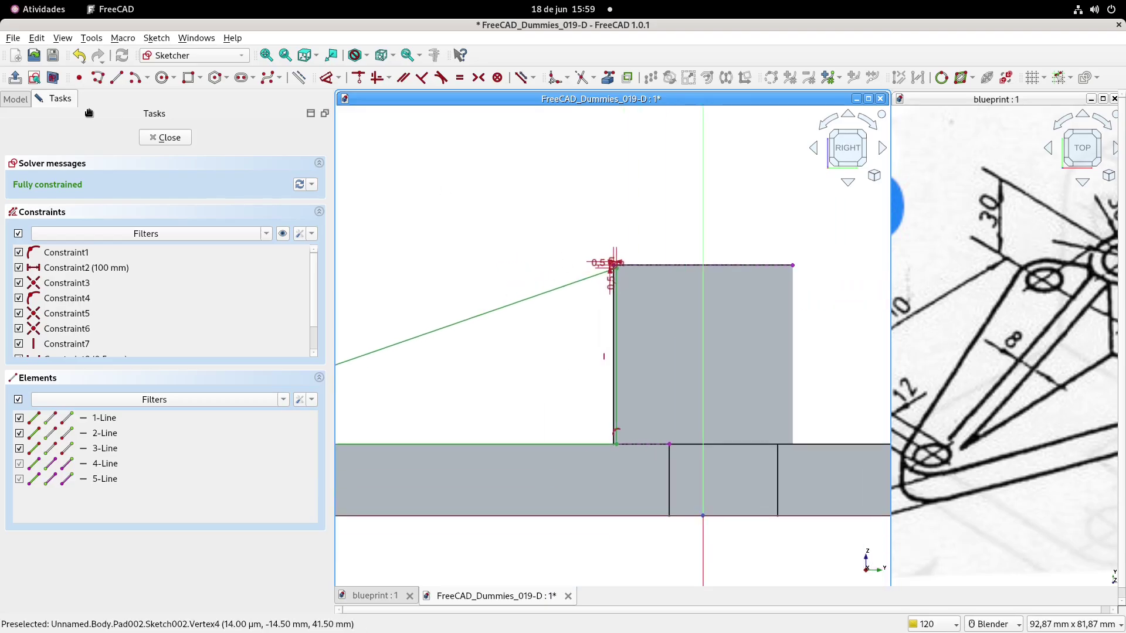
key(Escape)
- Check the rib's overlap with the boss, reopen its sketch, set the upper corner's horizontal offset to 0.75 mm, and finish the sketch
mouse_move(628, 287)
middle_down()
mouse_move(604, 242)
mouse_move(635, 292)
mouse_move(636, 319)
mouse_move(733, 284)
mouse_move(711, 250)
mouse_move(578, 252)
middle_up()
scroll(634, 290, up, 3)
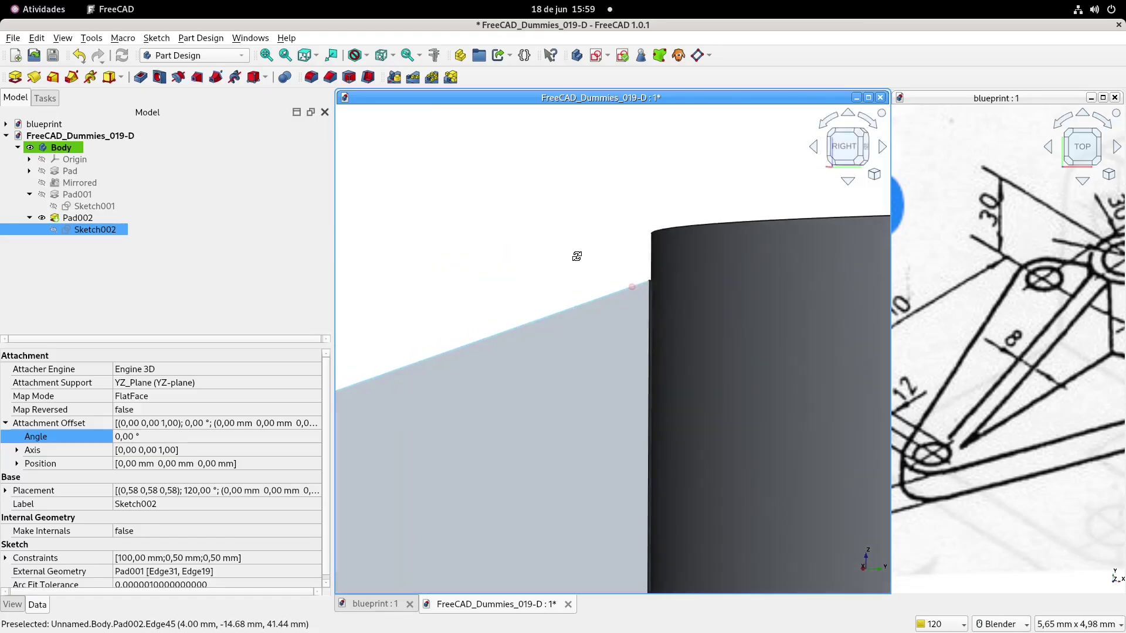
middle_drag(652, 285, 675, 307)
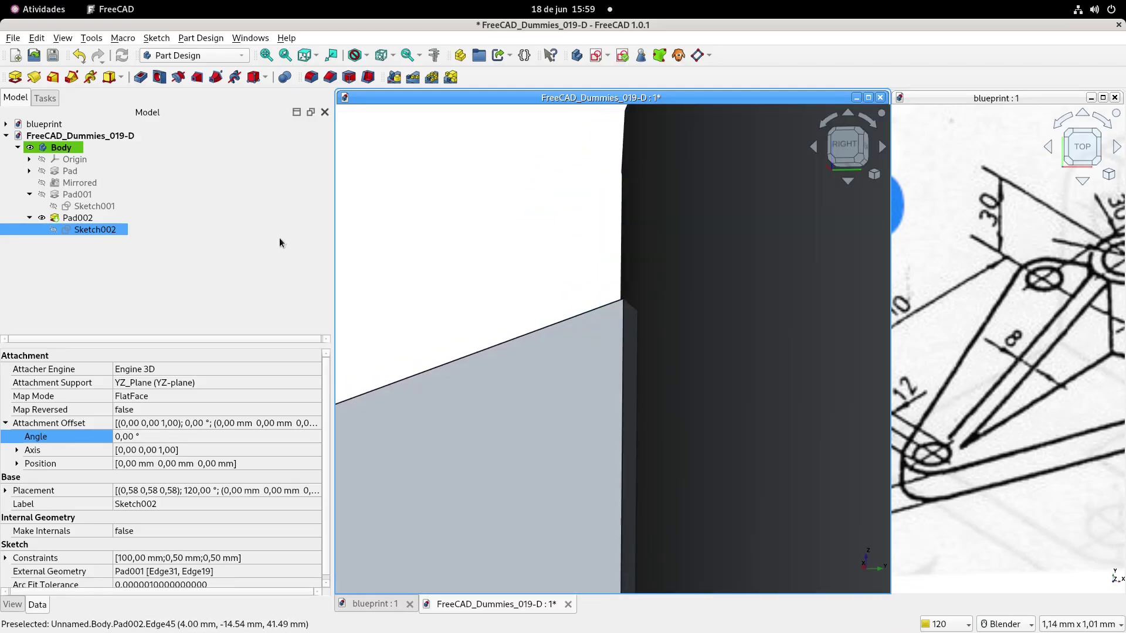
double_click(94, 230)
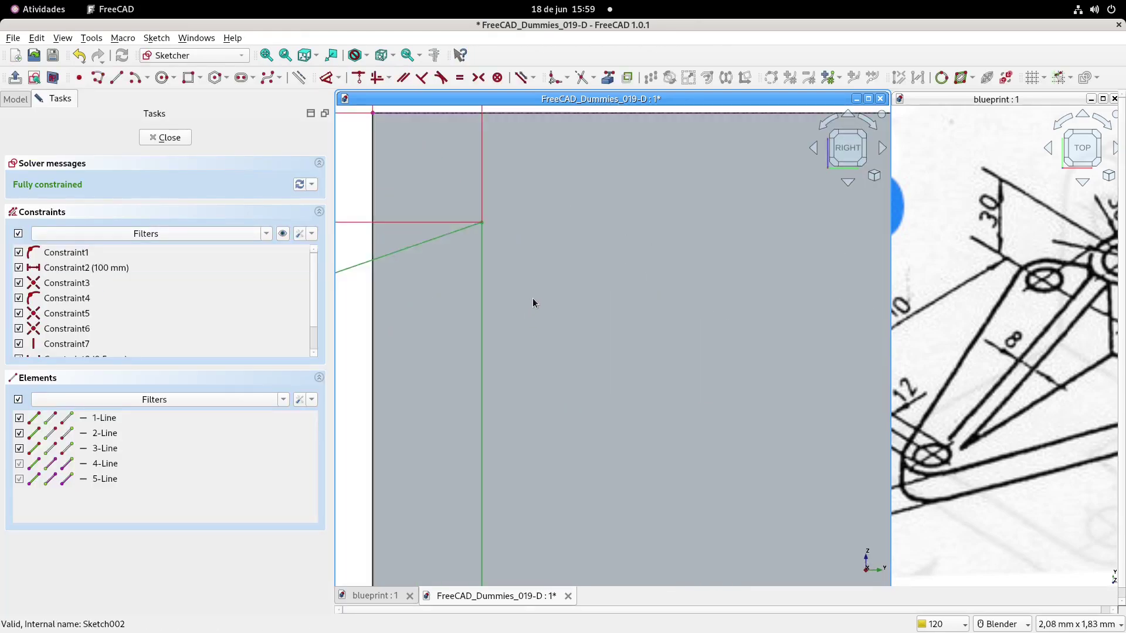
scroll(532, 303, up, 5)
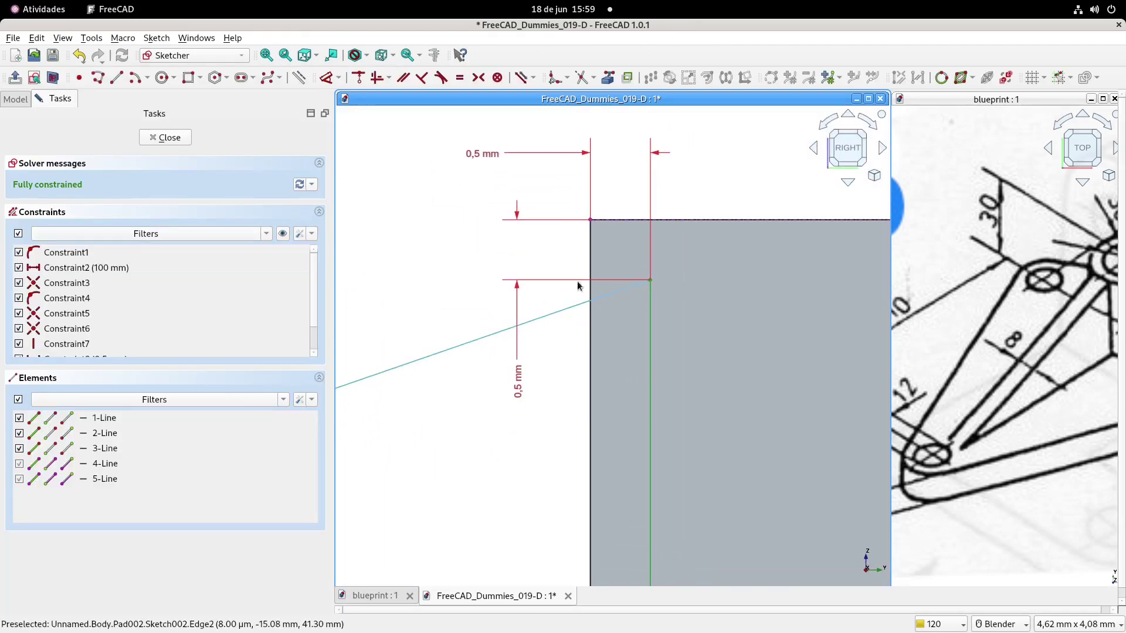
double_click(475, 153)
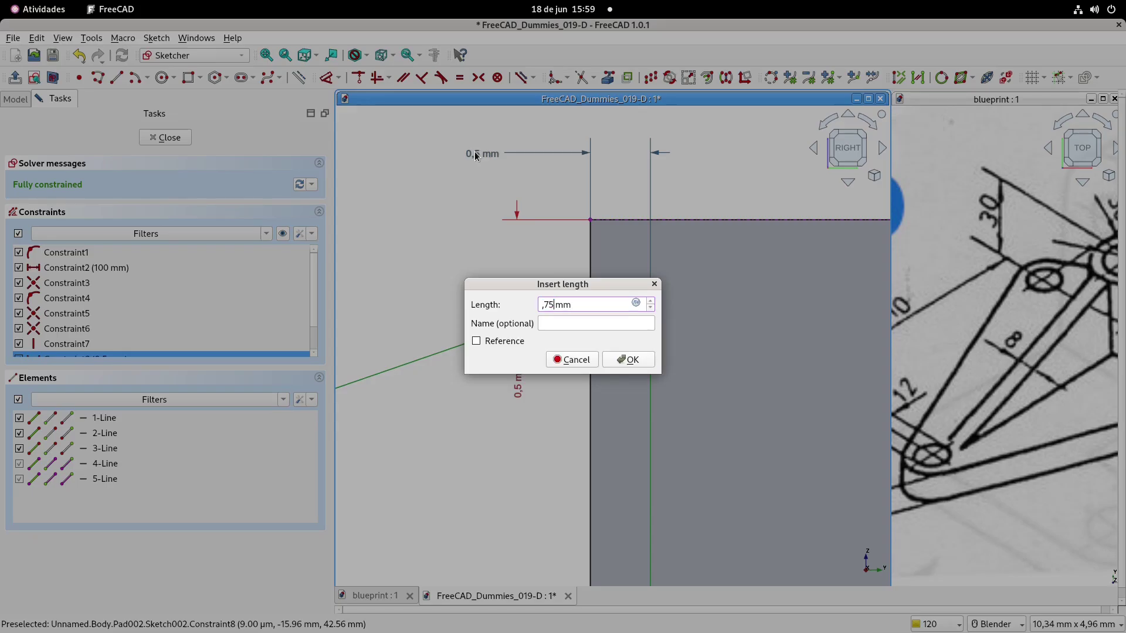
text(,75)
key(Return)
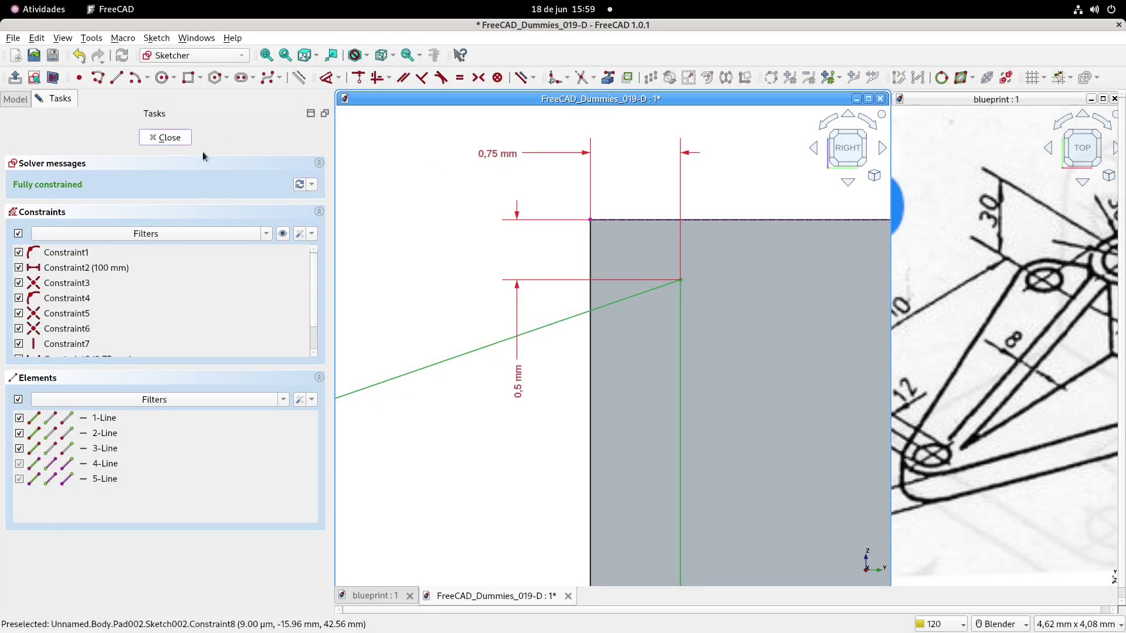
click(166, 137)
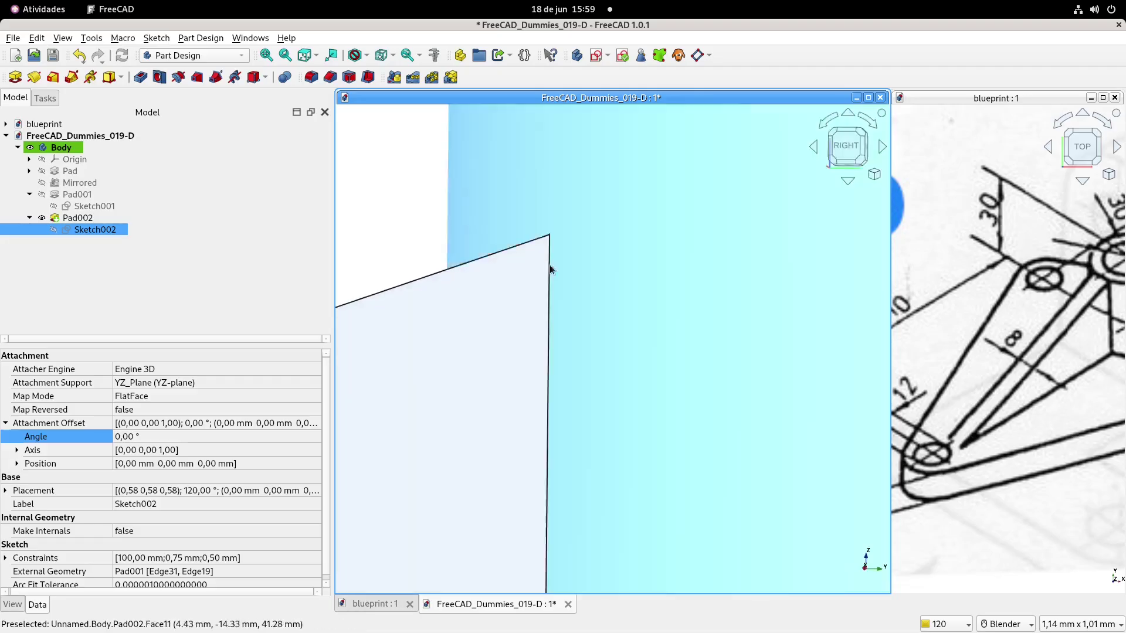
- Check the rib's top edge against the boss, reopen its sketch, set the upper corner's vertical offset to 0.25 mm, and finish the sketch
middle_drag(546, 235, 565, 263)
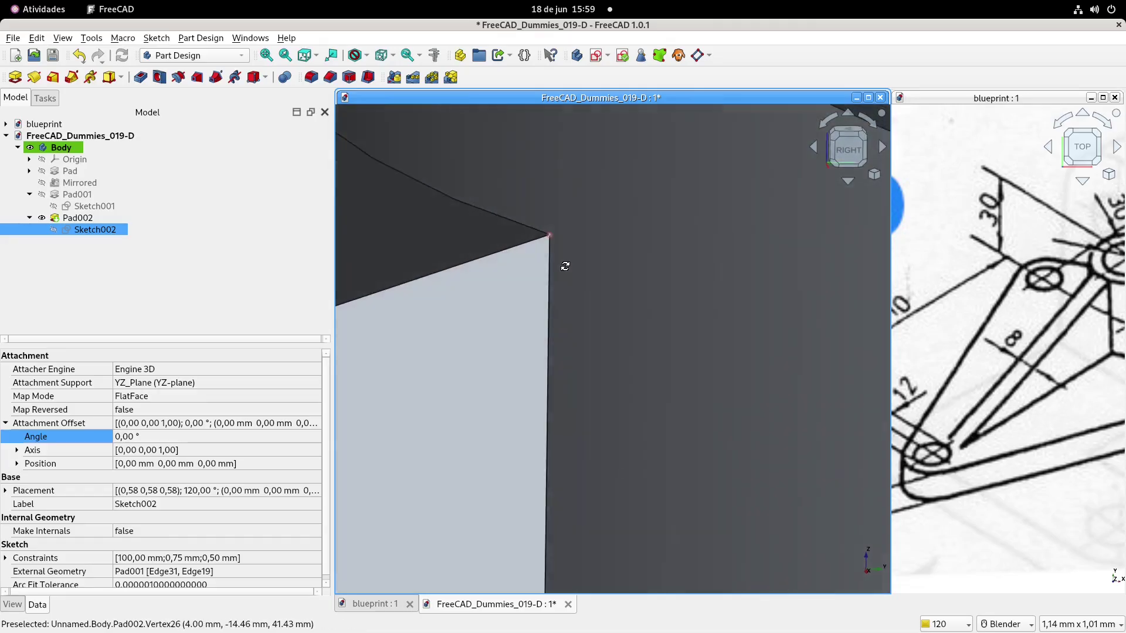
scroll(565, 262, down, 8)
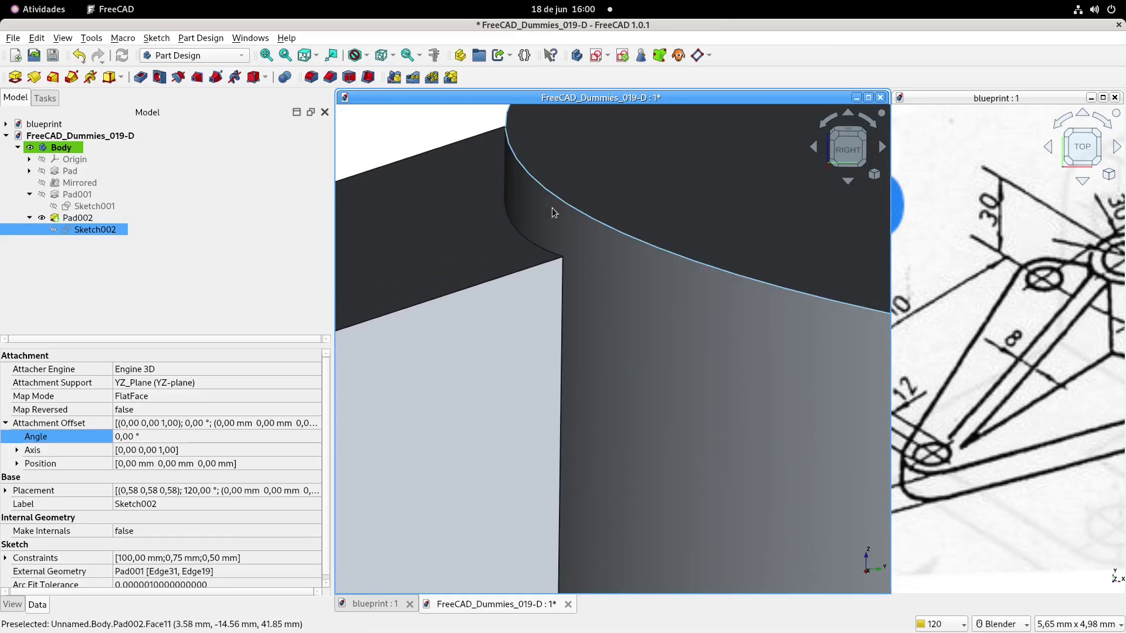
double_click(93, 230)
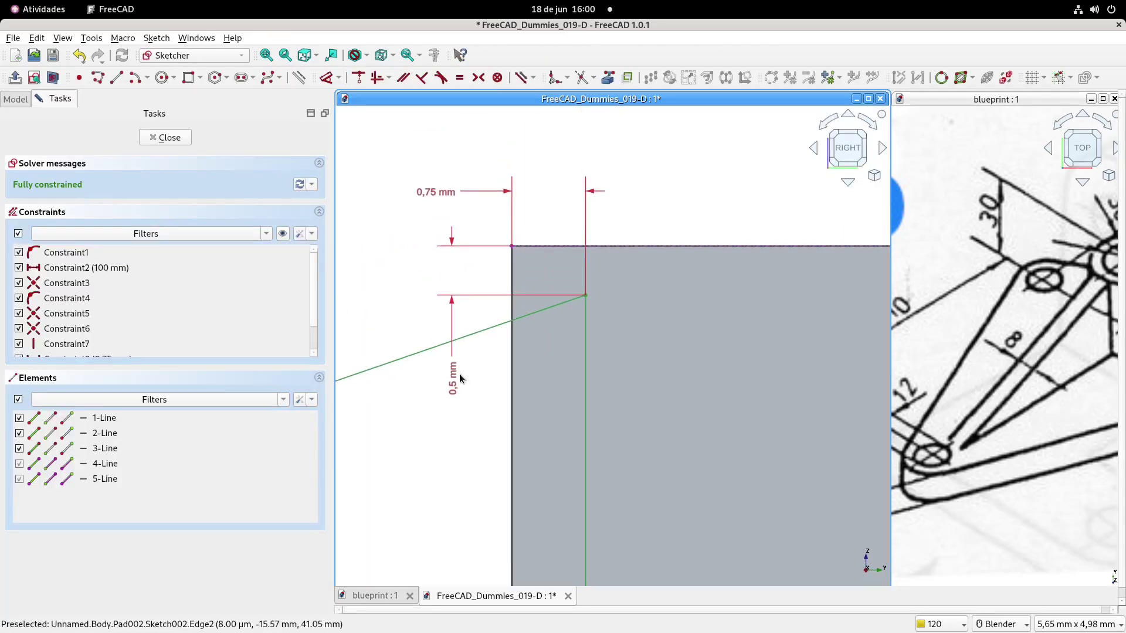
double_click(453, 384)
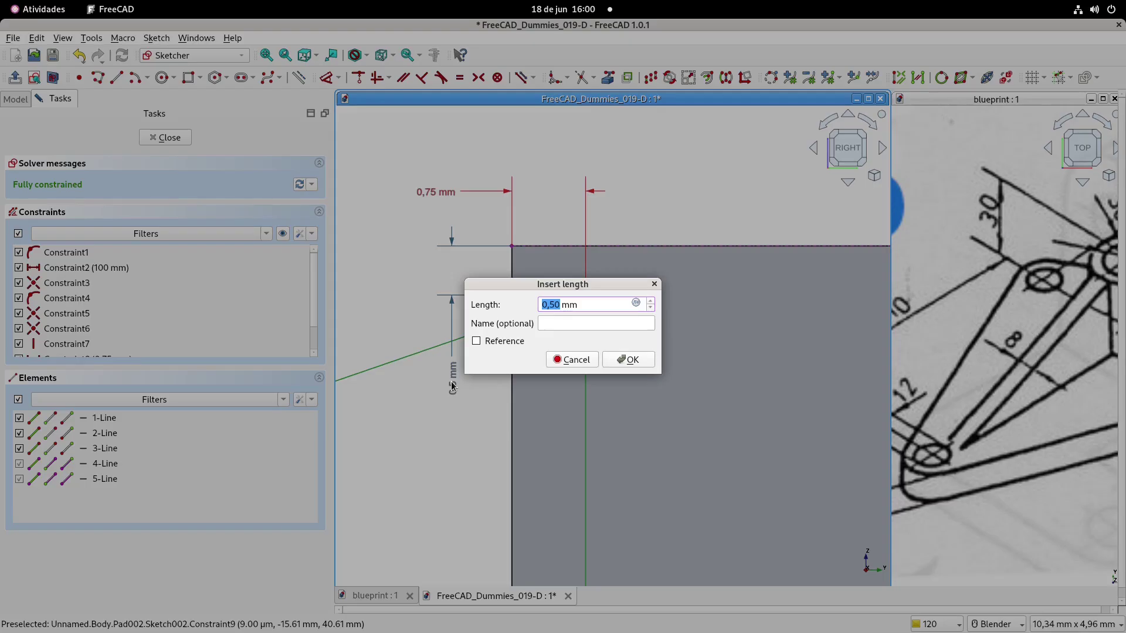
text(,25)
key(Return)
key(Escape)
scroll(551, 282, down, 3)
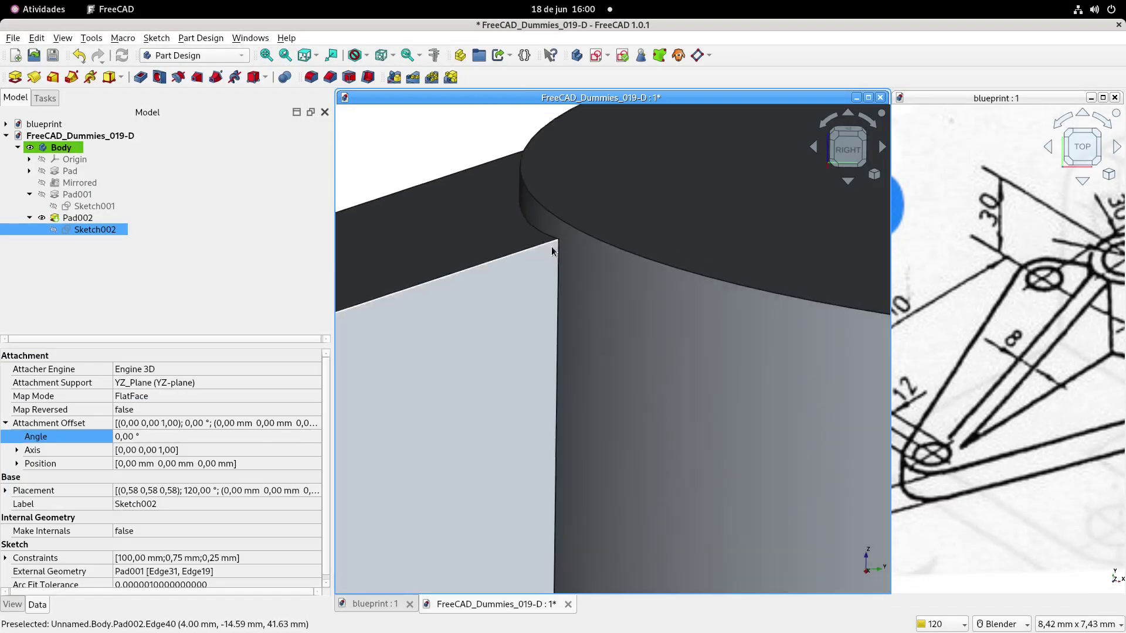
- Inspect the rib's corner on the boss and set the Body's transparency to 25
middle_drag(543, 289, 690, 400)
scroll(590, 297, up, 5)
click(565, 272)
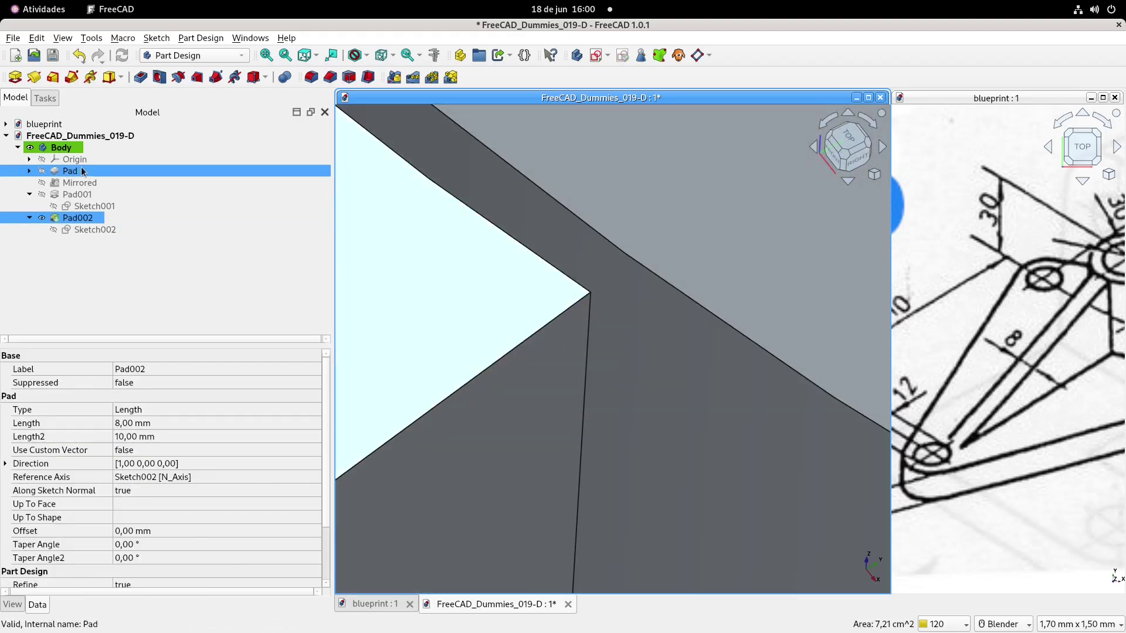
click(62, 148)
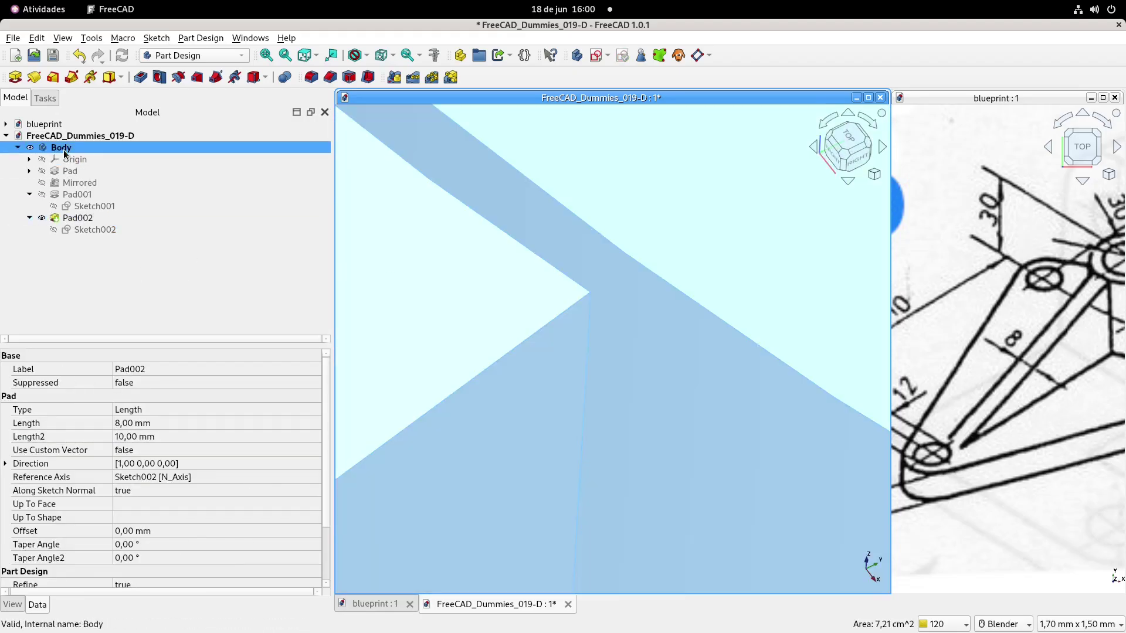
click(13, 605)
click(141, 526)
text(25)
key(Return)
scroll(593, 358, down, 5)
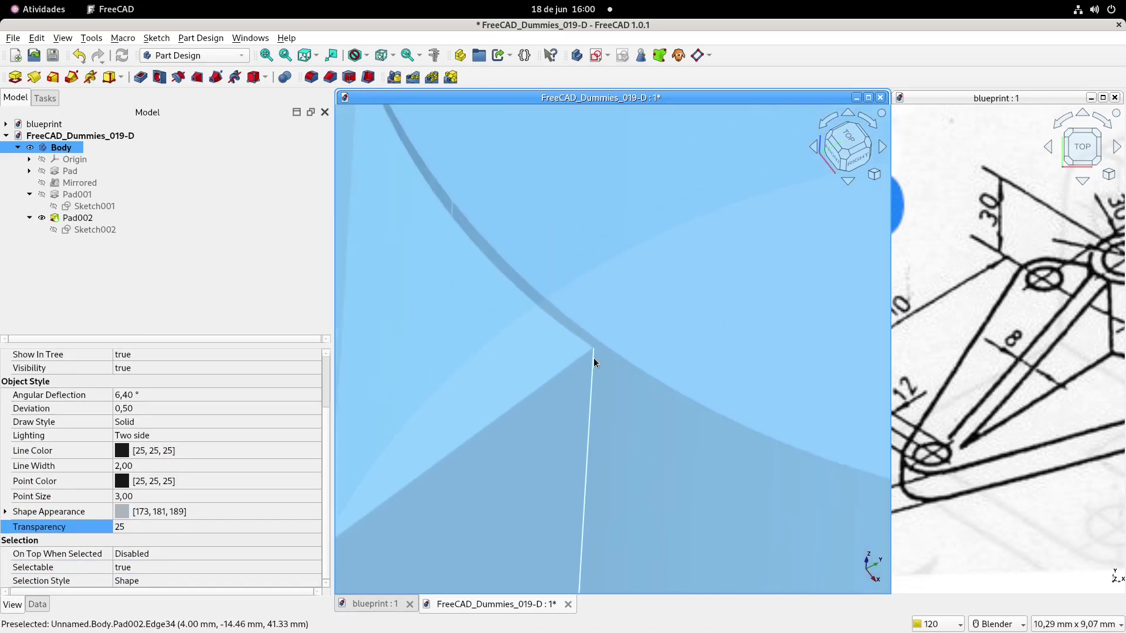
- Examine the rib's junction inside the transparent boss, the whole part, and the hole dimensions on part D's blueprint
scroll(594, 361, down, 12)
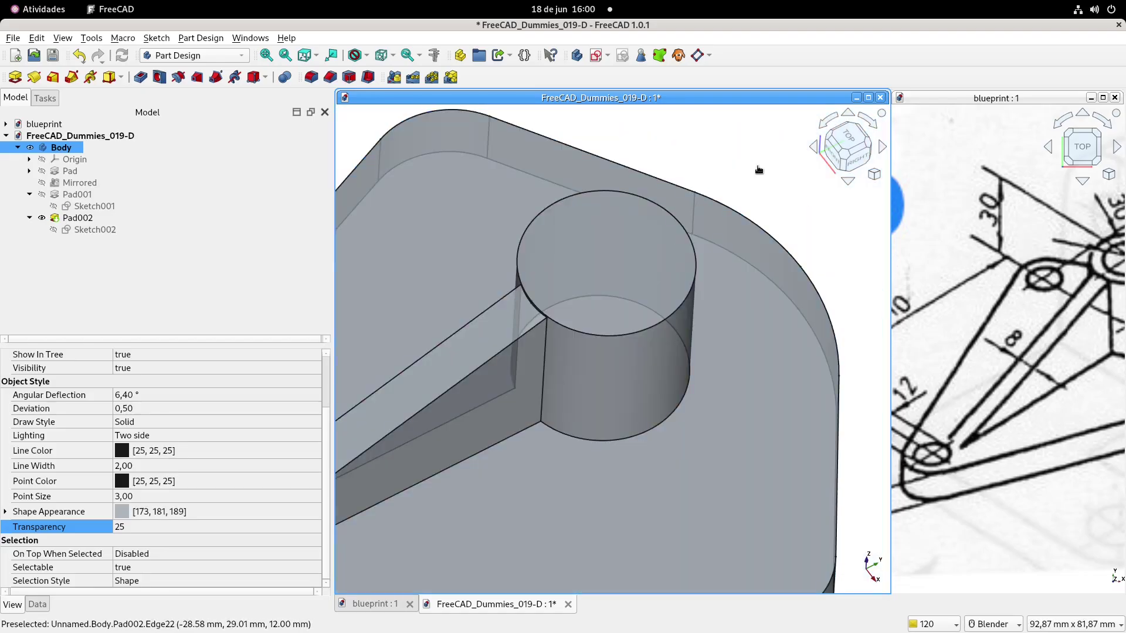
click(758, 170)
scroll(545, 319, up, 12)
mouse_move(592, 355)
middle_down()
mouse_move(600, 302)
mouse_move(362, 209)
mouse_move(555, 272)
mouse_move(598, 339)
middle_up()
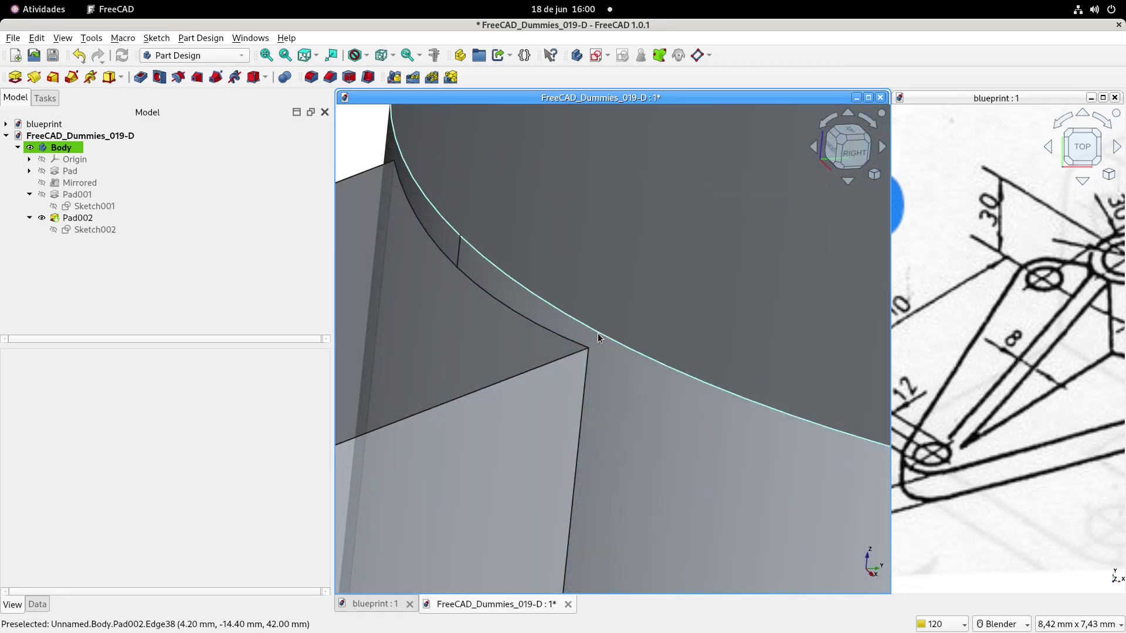
scroll(598, 334, down, 15)
middle_drag(608, 369, 790, 352)
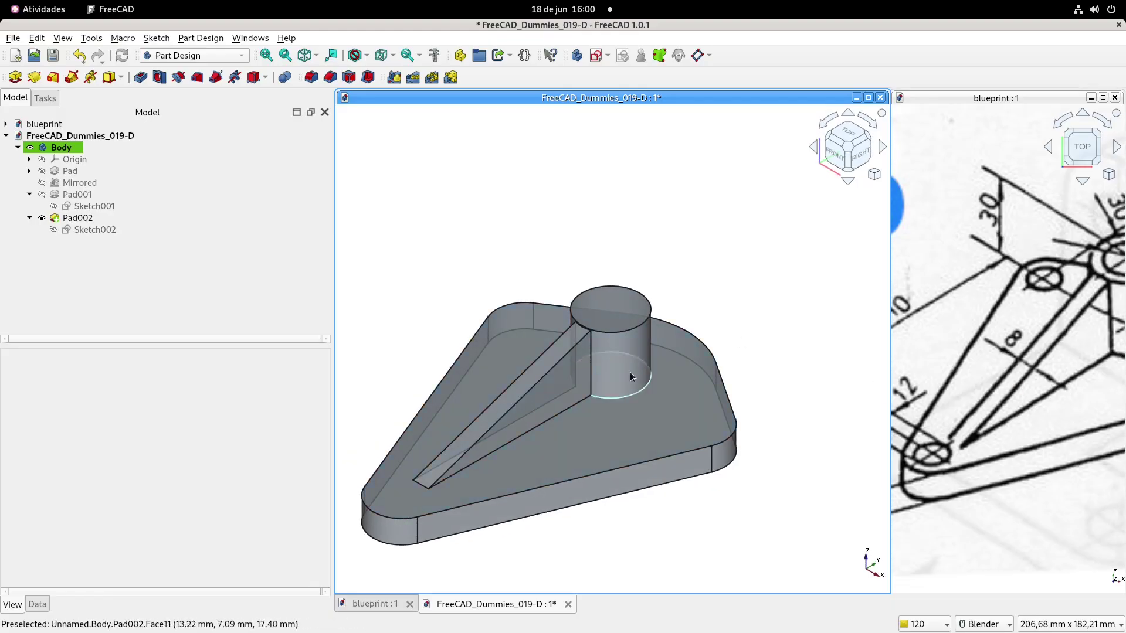
scroll(618, 372, down, 1)
shift+middle_drag(618, 372, 641, 337)
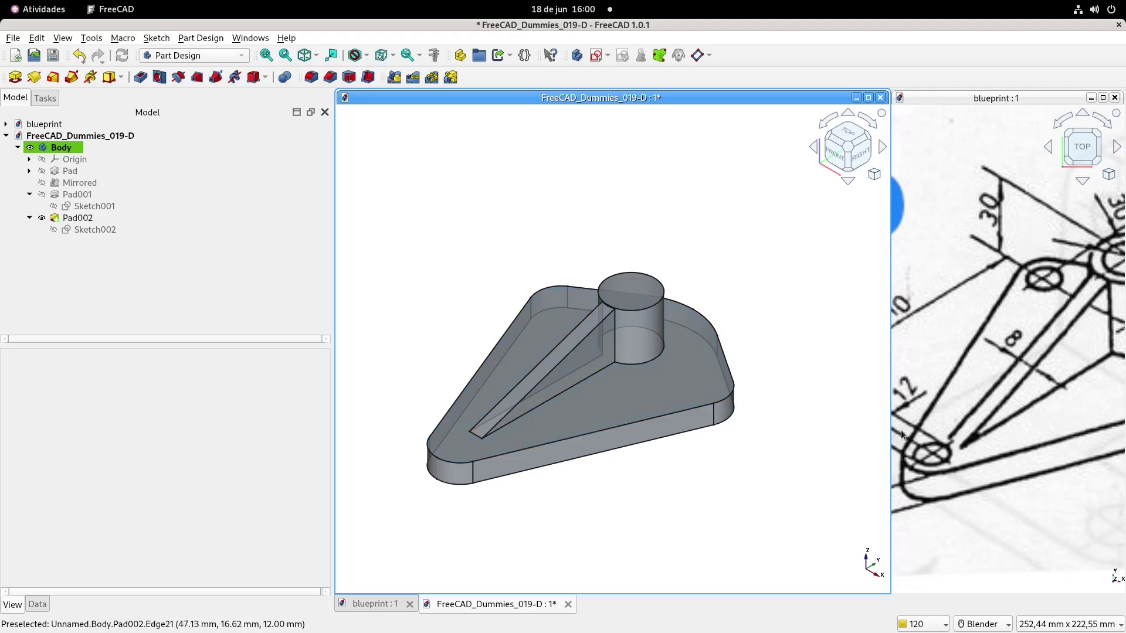
scroll(900, 430, down, 2)
shift+middle_drag(901, 431, 982, 388)
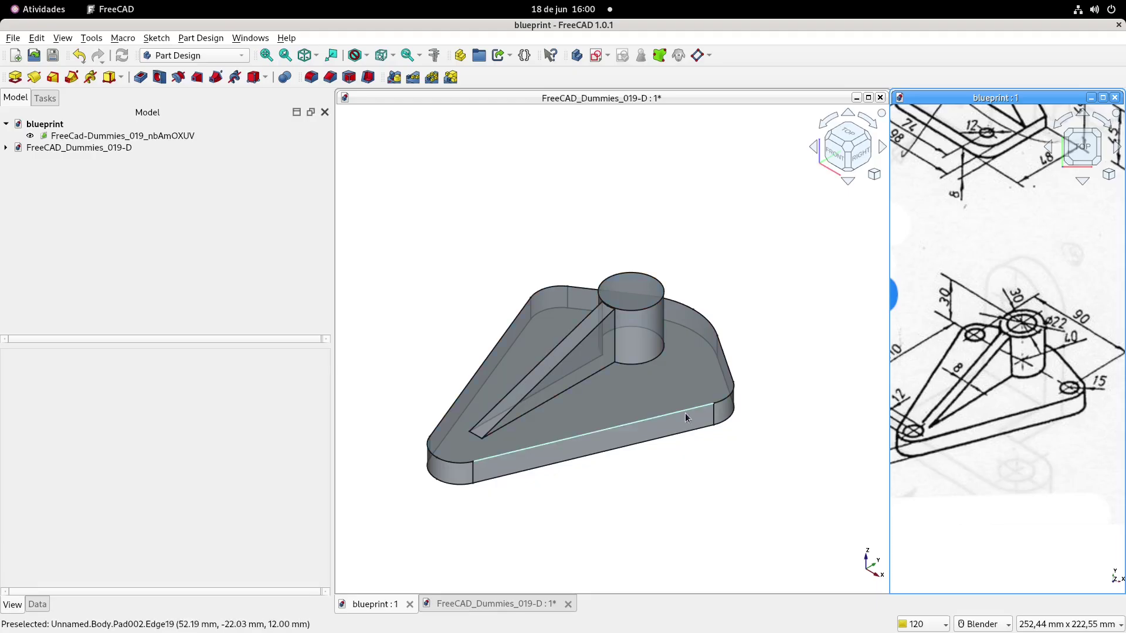
- Start a sketch on the base plate's top face and link the three rounded corner arcs as external geometry
click(647, 389)
click(520, 193)
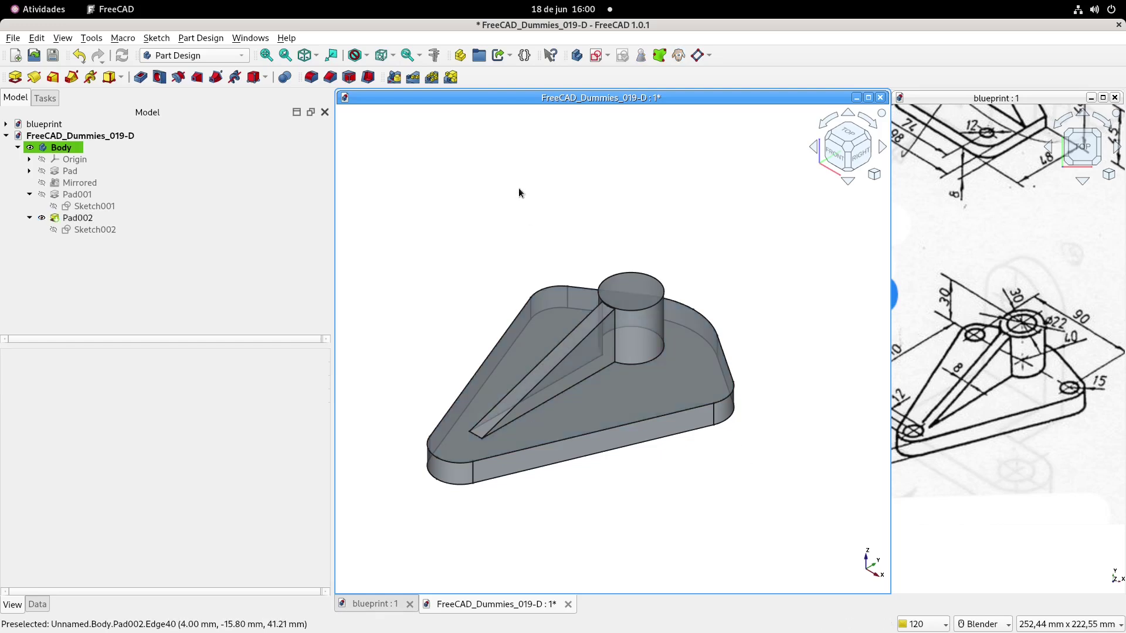
click(679, 385)
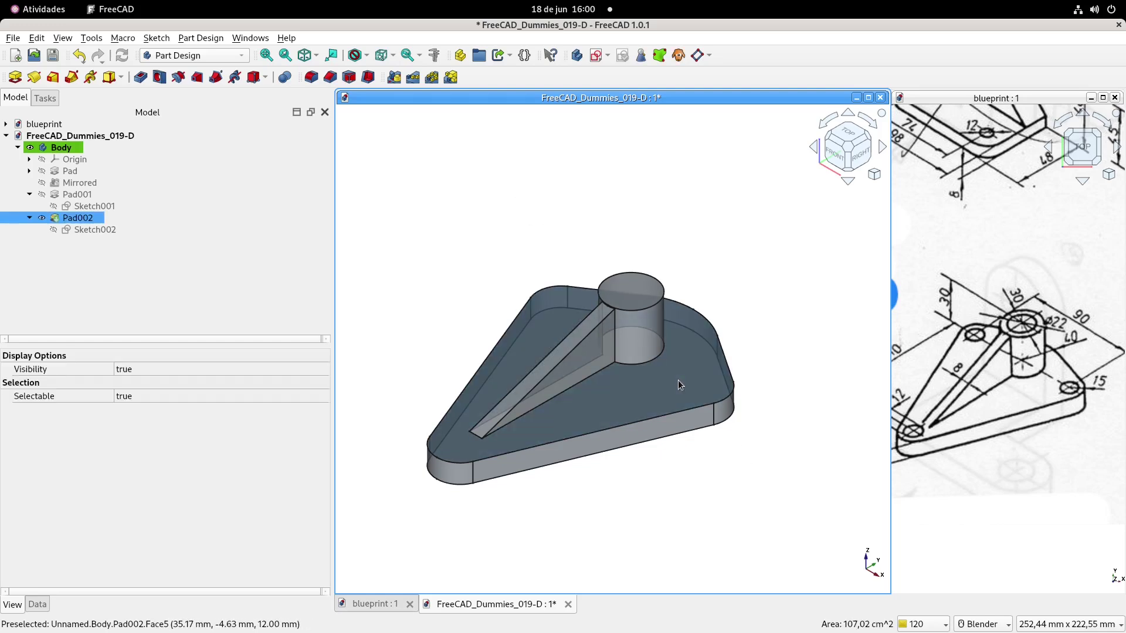
click(596, 55)
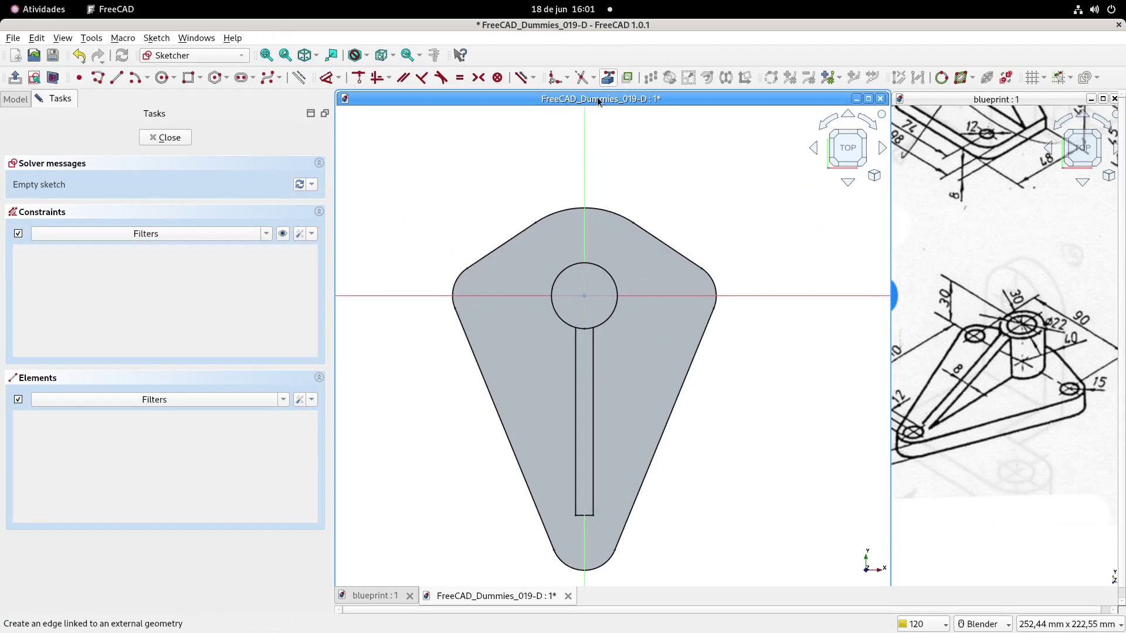
click(602, 564)
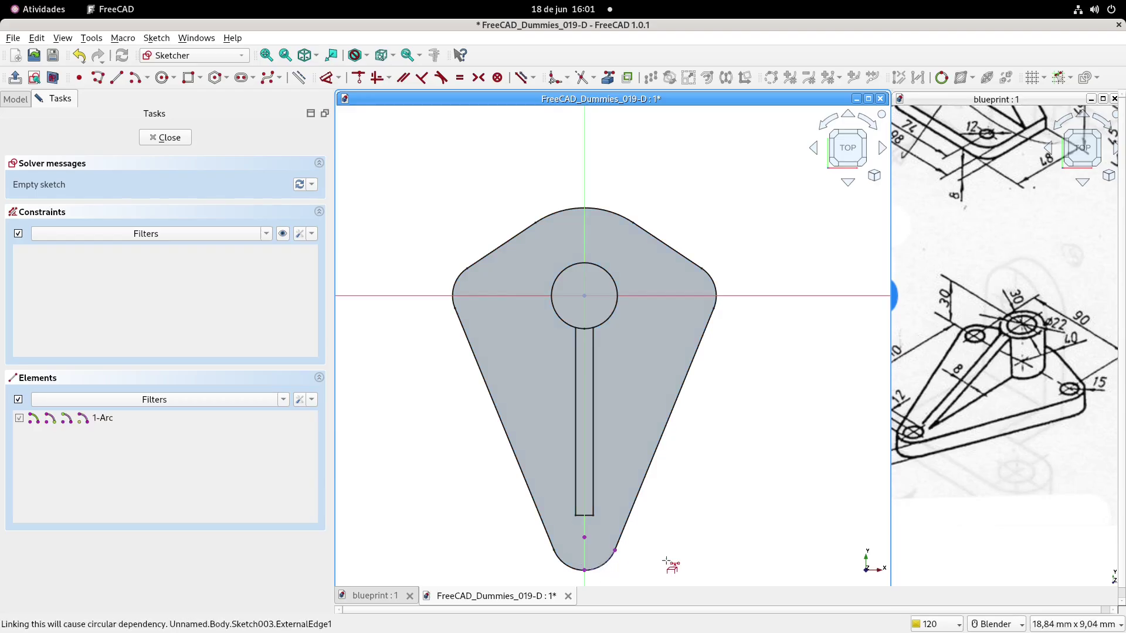
click(720, 288)
click(459, 277)
- Draw a 12 mm diameter circle centred on the corner arc at the plate's narrow end
click(163, 77)
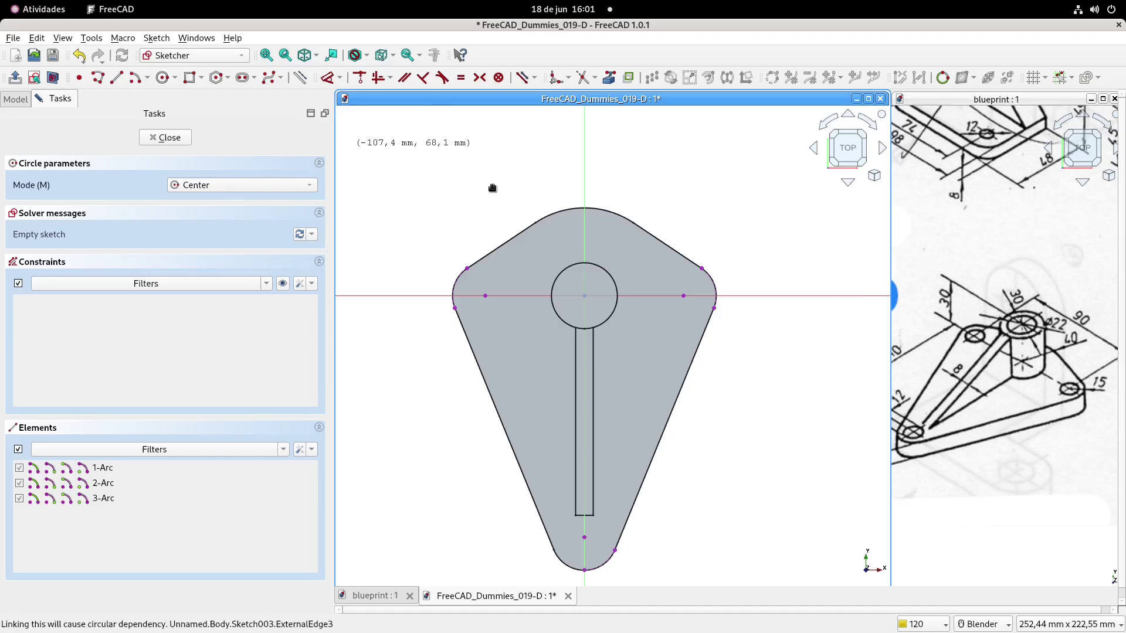
shift+middle_drag(918, 363, 957, 356)
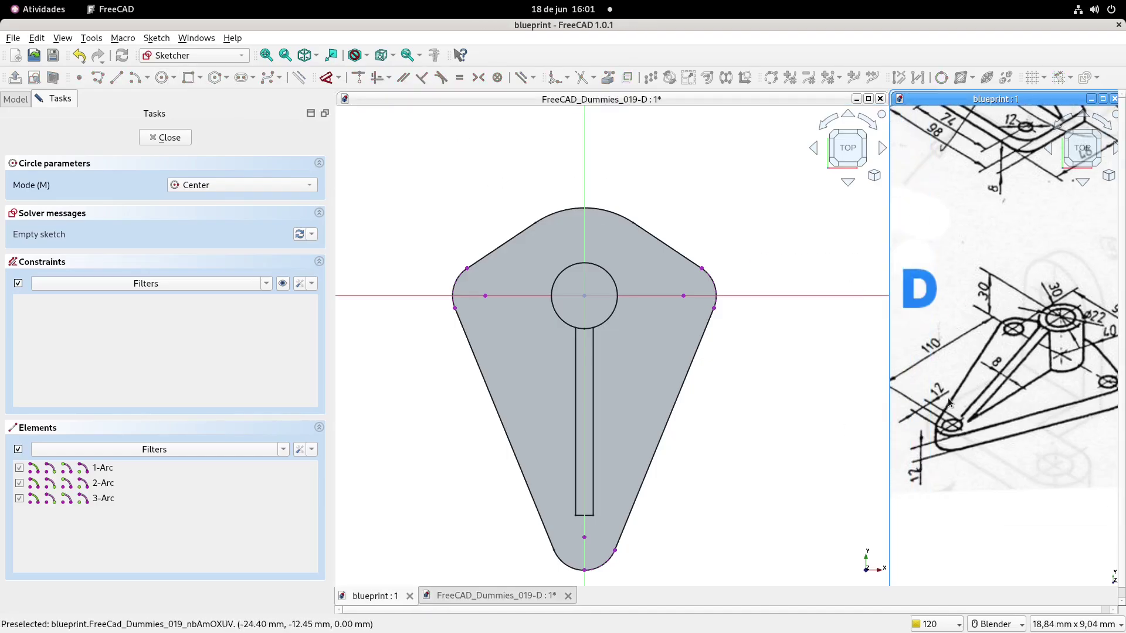
click(583, 538)
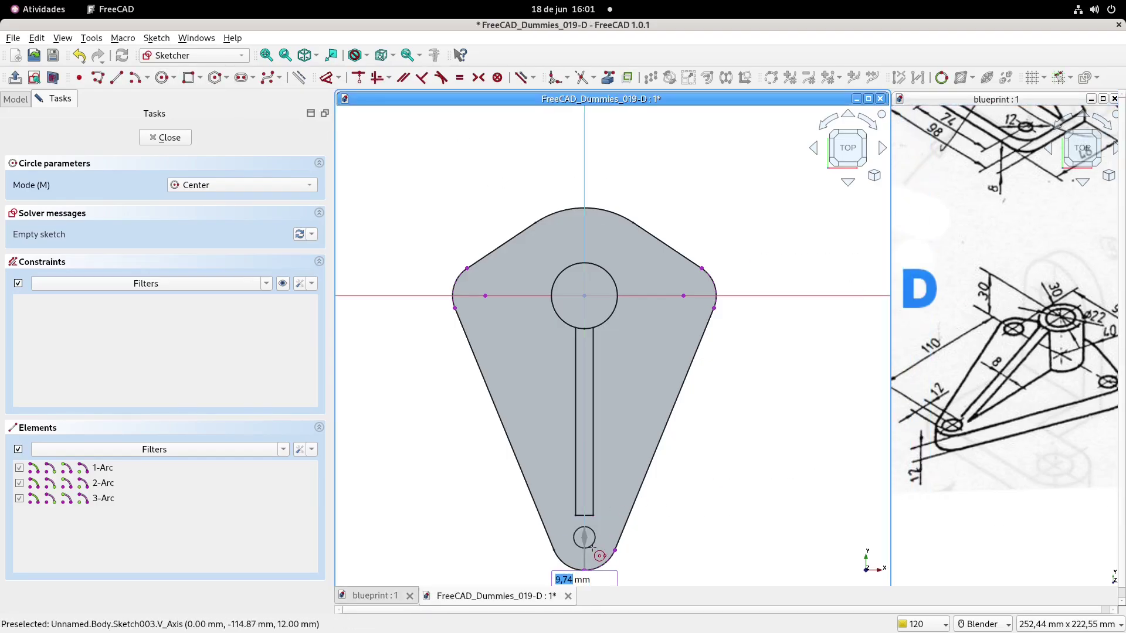
key(Return)
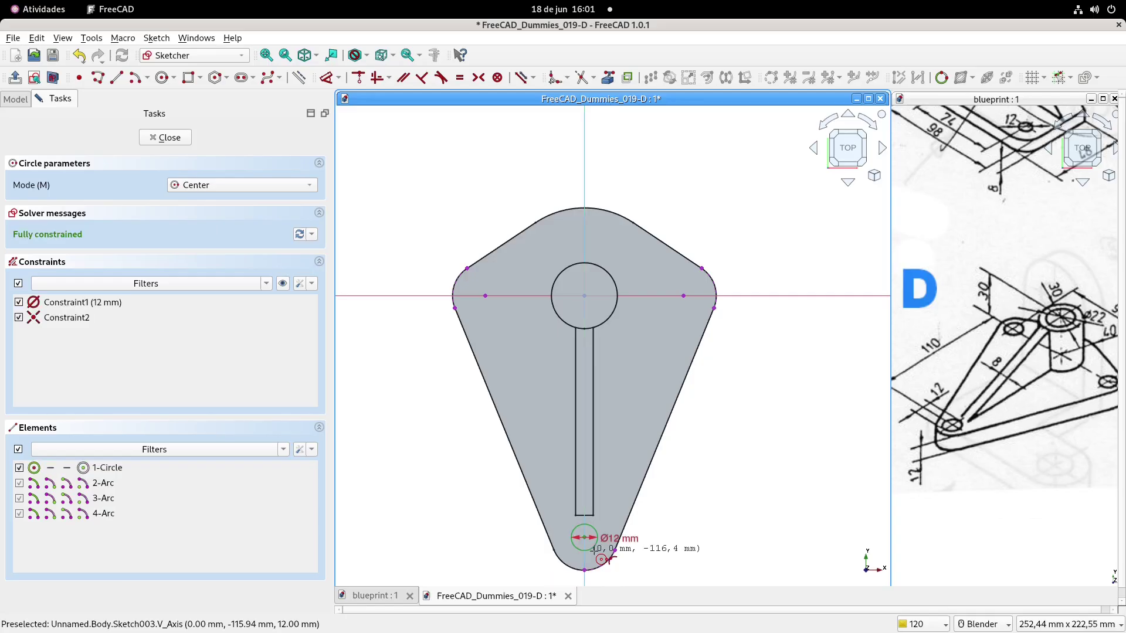
- Draw circles centred on the two side corner arcs and constrain them equal to the 12 mm circle
click(684, 295)
click(696, 309)
click(485, 295)
click(504, 317)
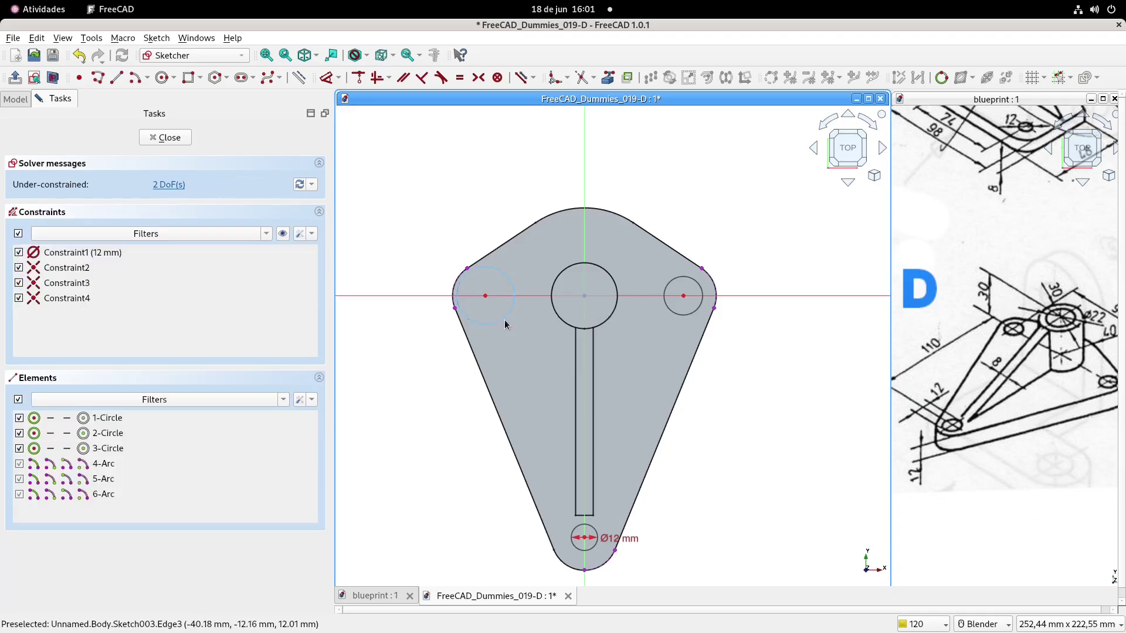
click(688, 319)
click(582, 530)
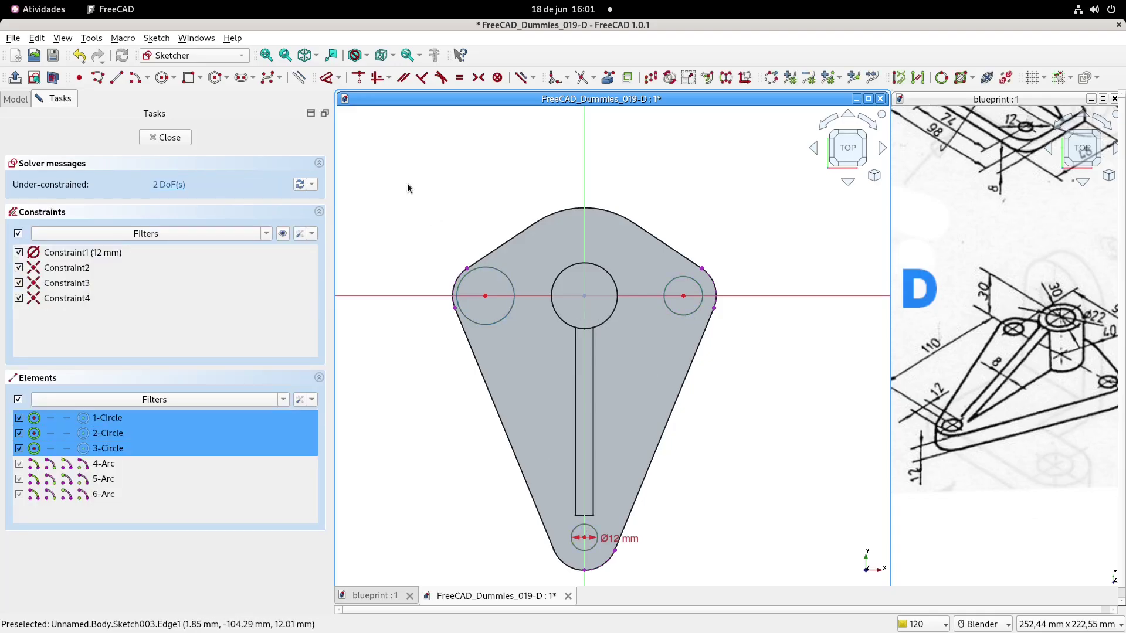
click(459, 78)
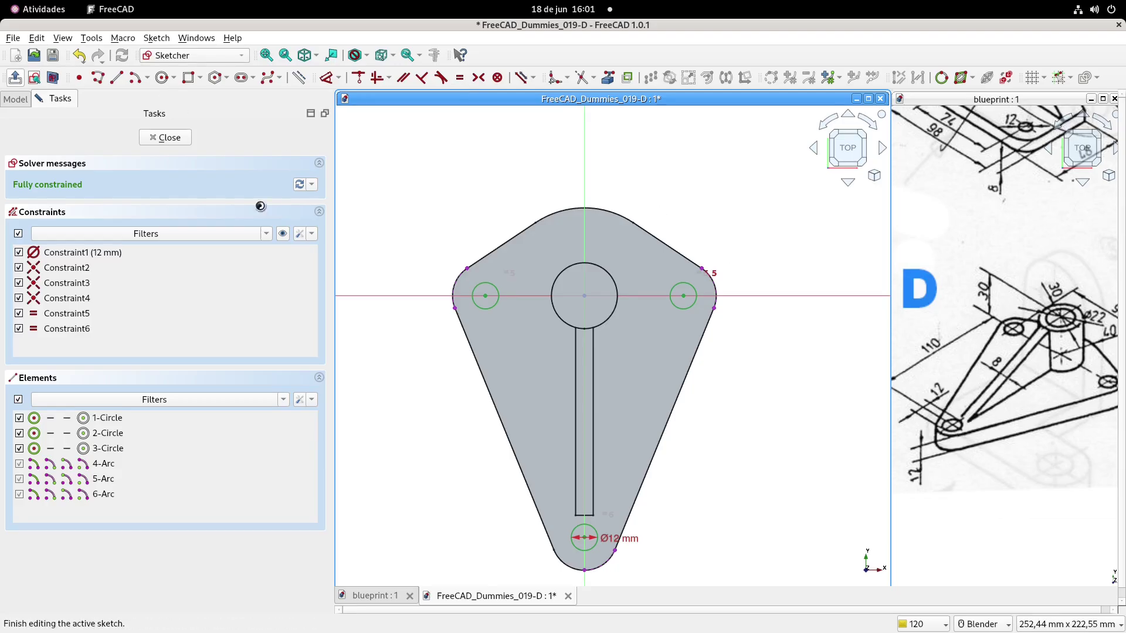
- Finish the sketch and pocket the three circles through the base plate
click(143, 77)
click(252, 184)
click(237, 201)
click(199, 138)
mouse_move(467, 260)
middle_down()
mouse_move(465, 289)
mouse_move(463, 276)
middle_up()
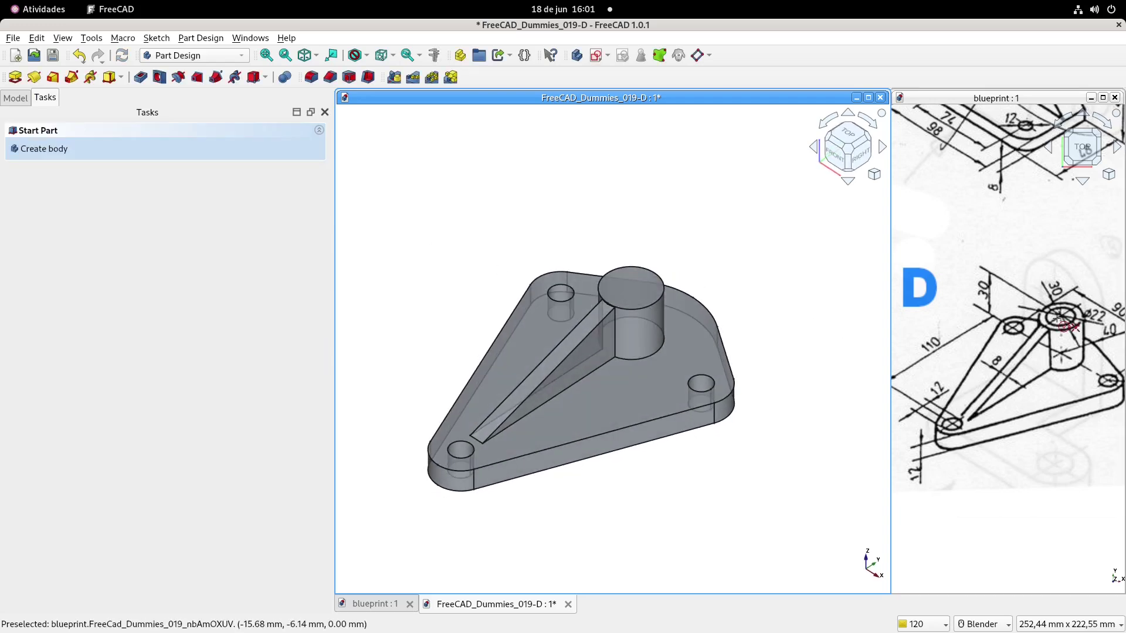
- Start a new sketch on the XY plane and switch it to section view
shift+middle_drag(623, 279, 630, 261)
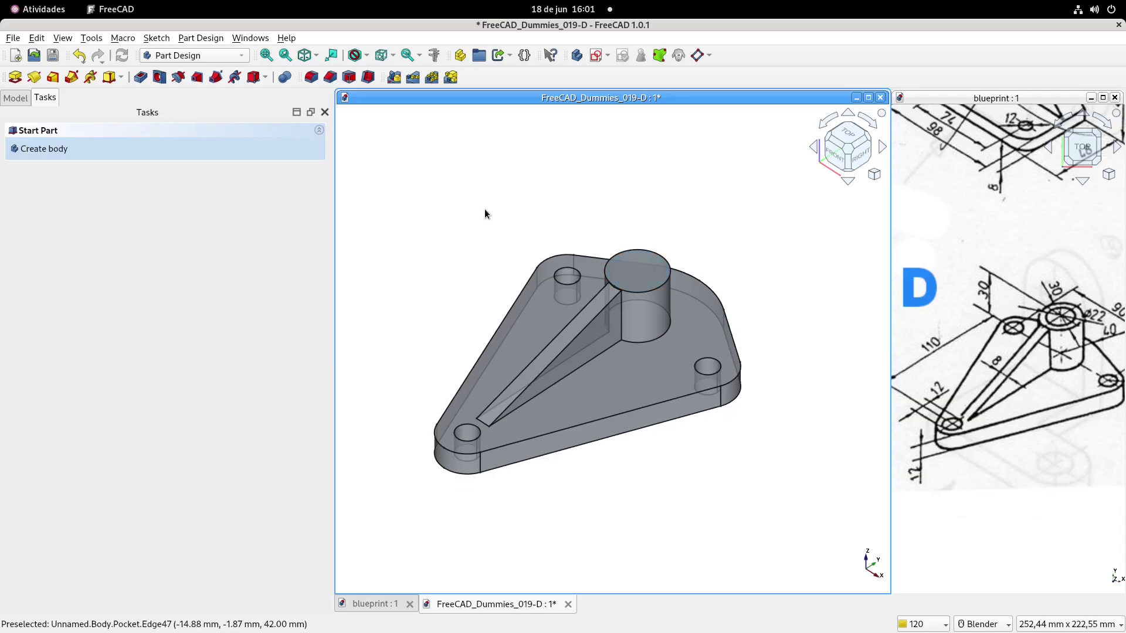
shift+middle_drag(482, 188, 485, 206)
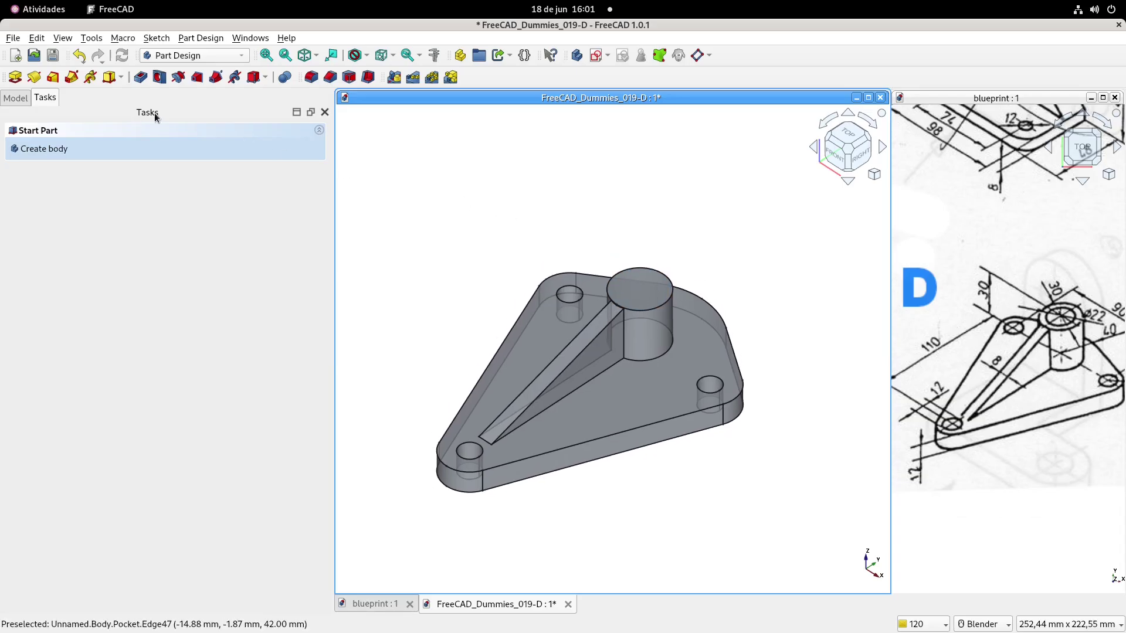
click(597, 55)
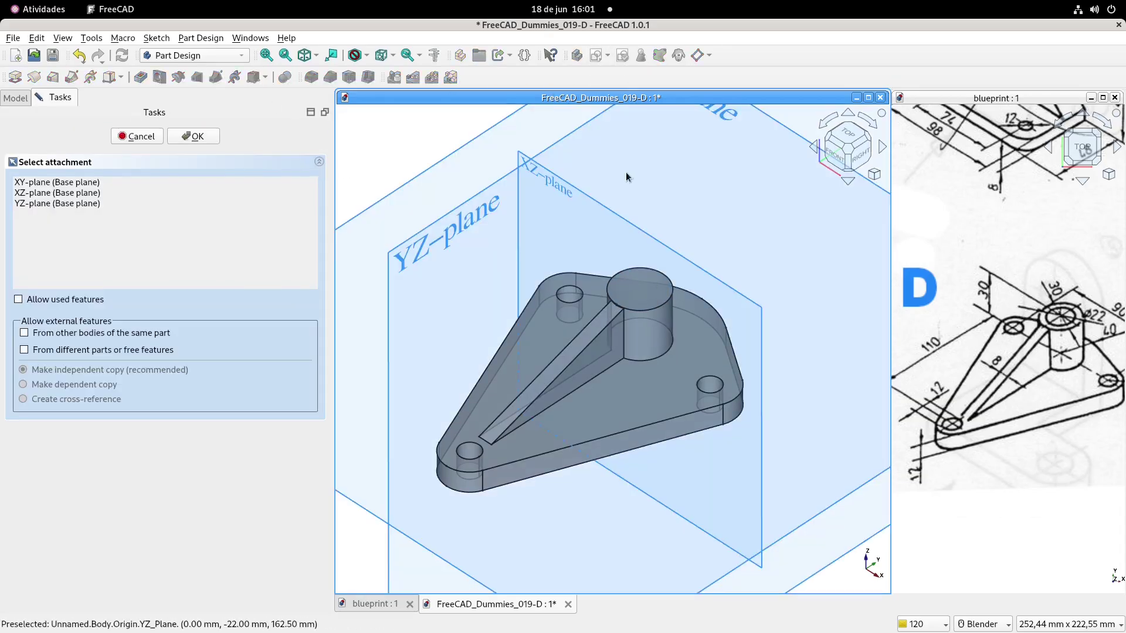
scroll(624, 234, down, 5)
middle_drag(654, 171, 678, 180)
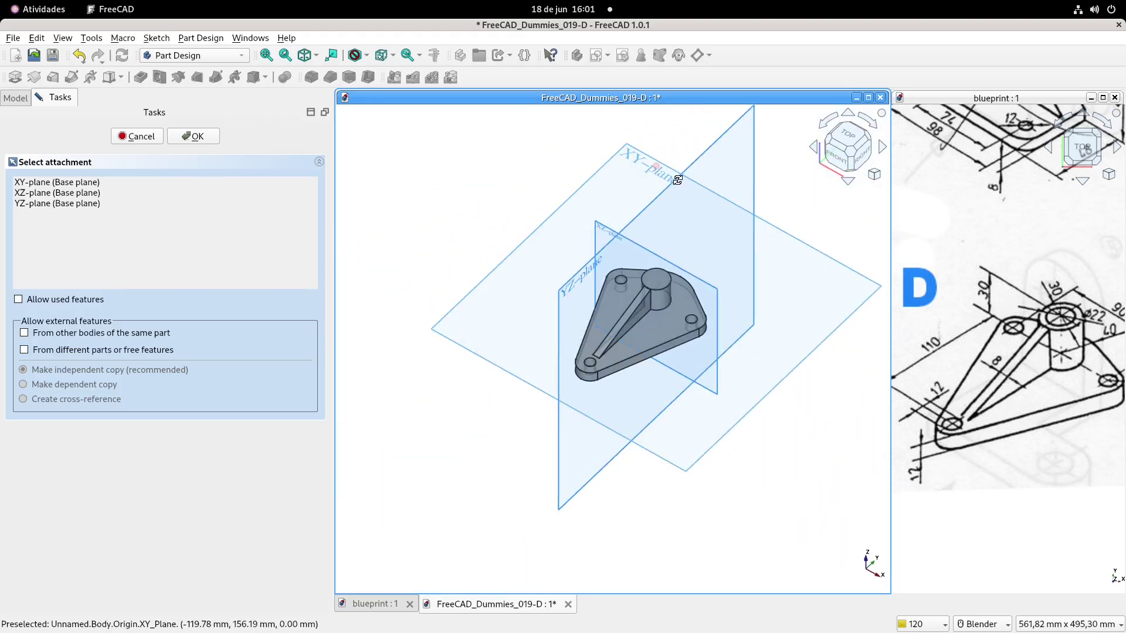
click(637, 158)
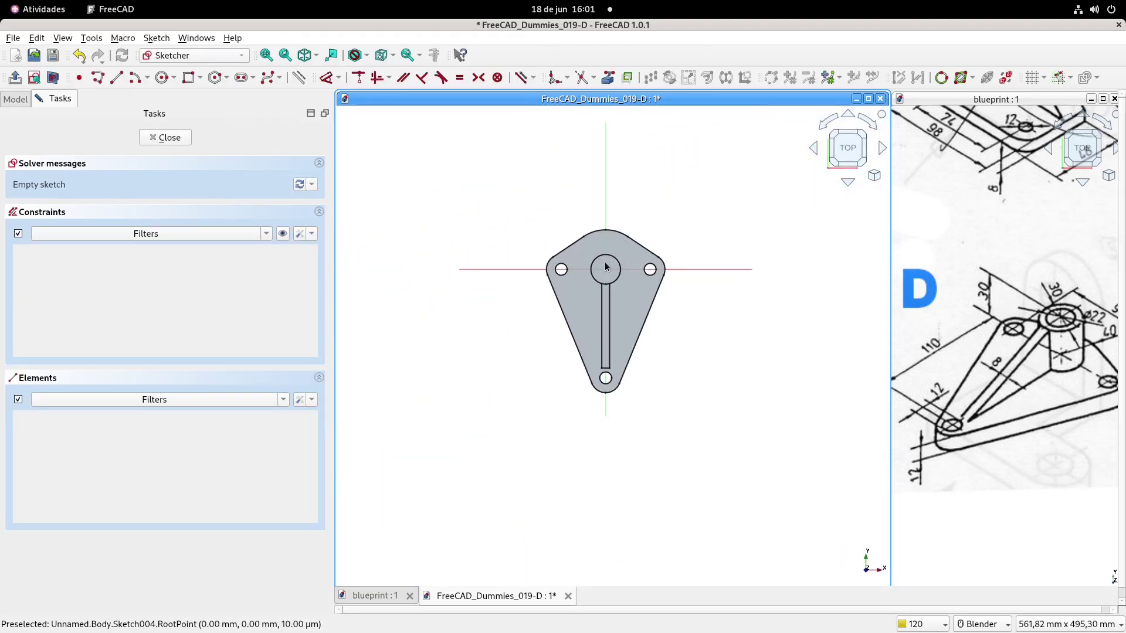
scroll(607, 268, up, 5)
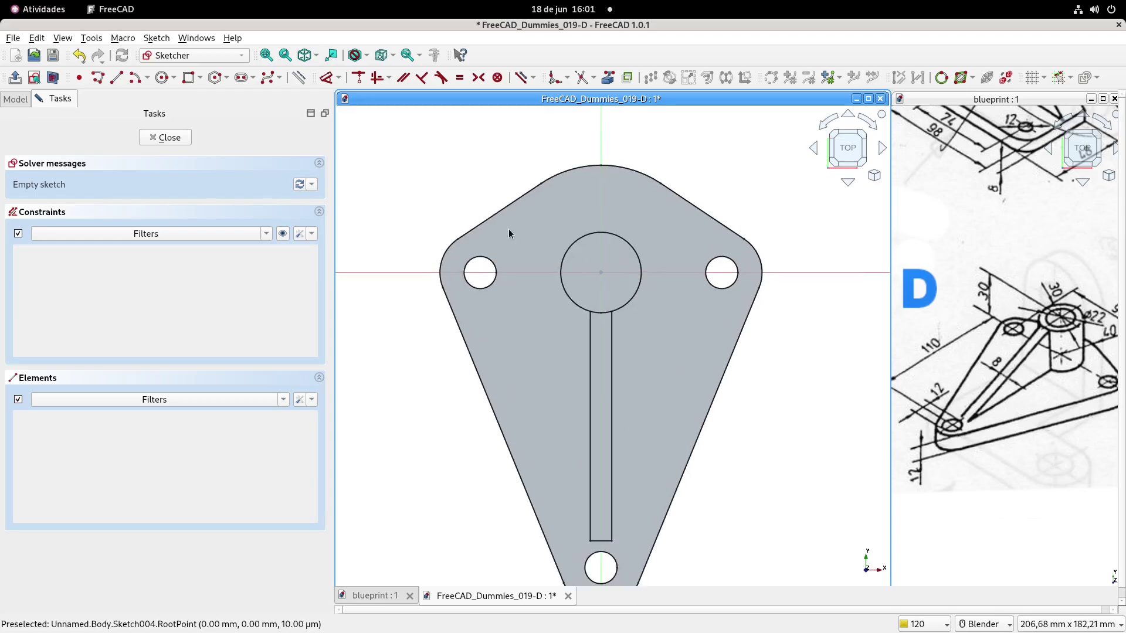
click(53, 77)
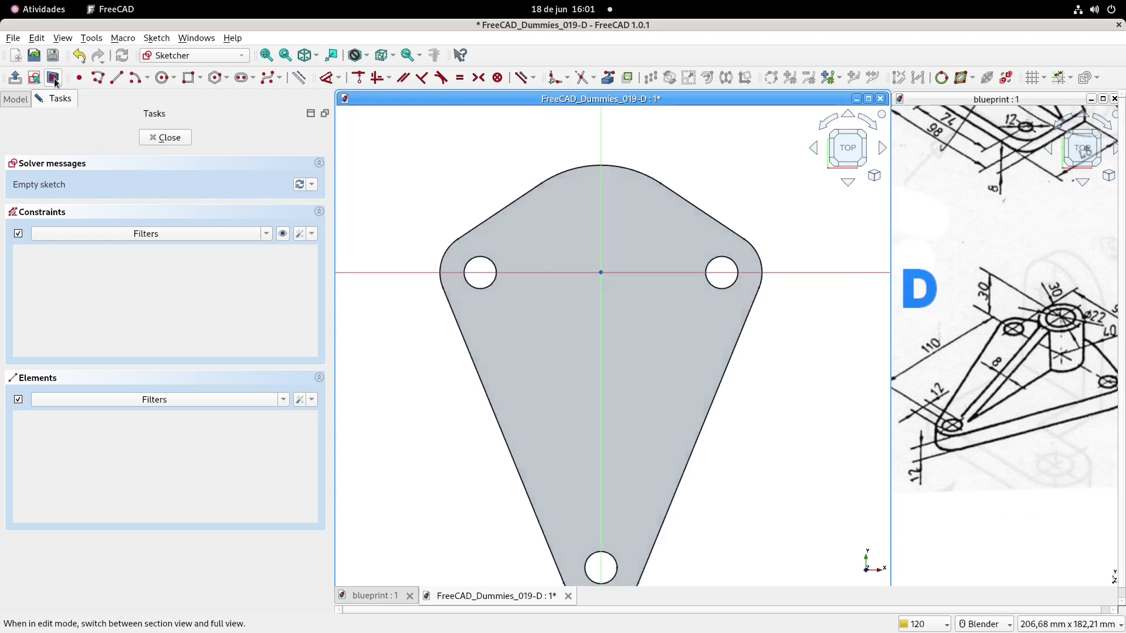
- Draw a 22 mm diameter circle centred on the sketch origin
click(163, 77)
click(601, 274)
text(22)
key(Return)
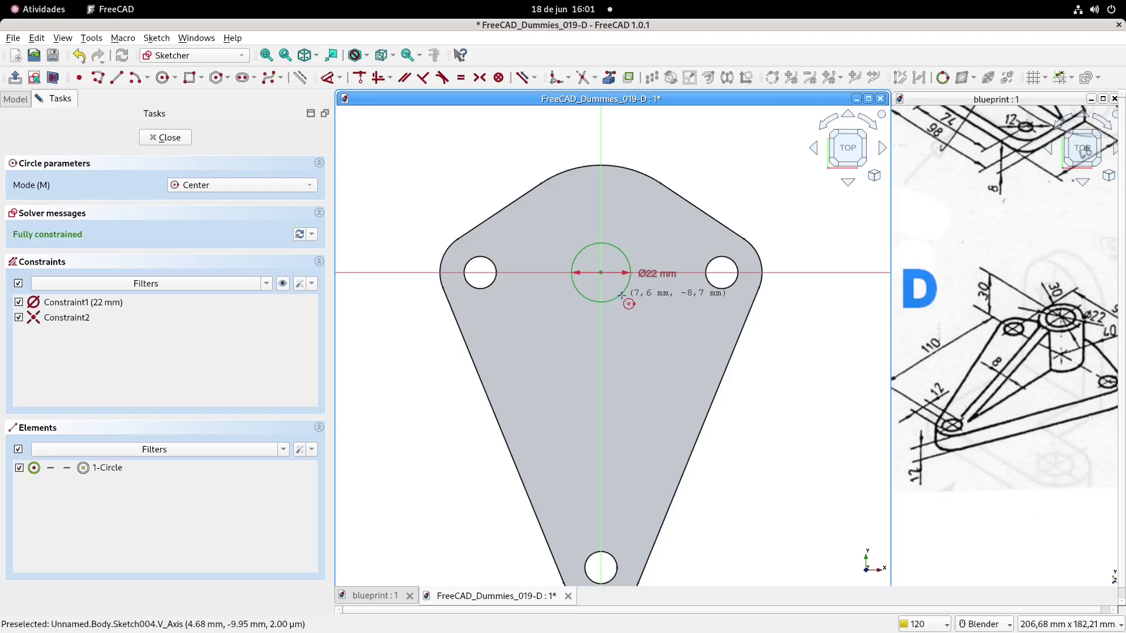
- Finish the 22 mm circle sketch and pocket it through all in the reversed direction to bore the boss
click(36, 82)
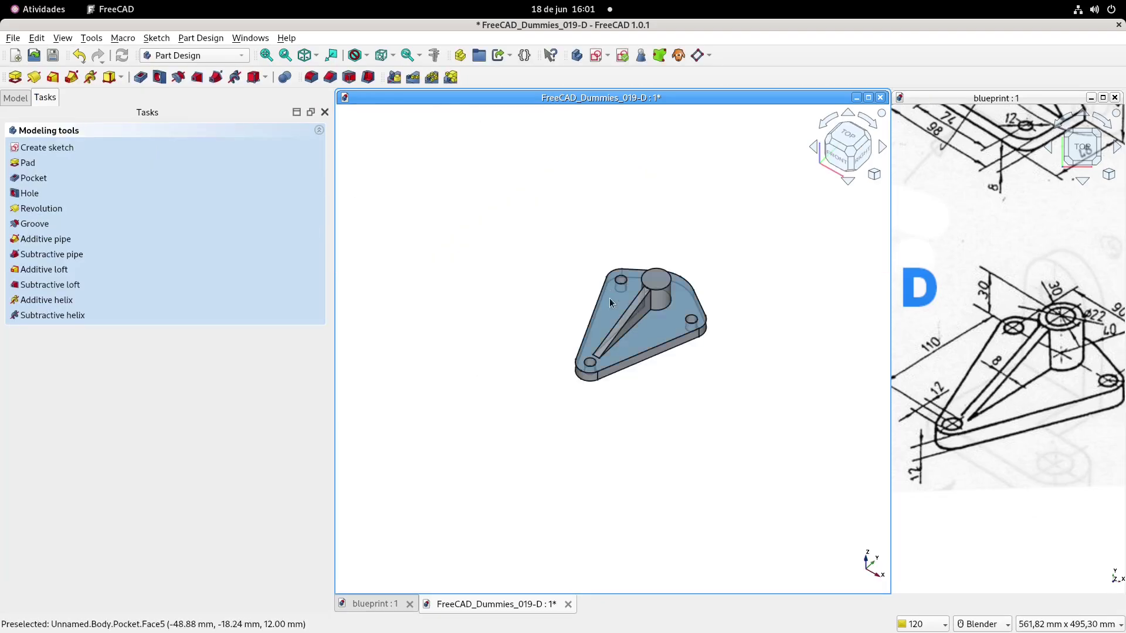
click(142, 78)
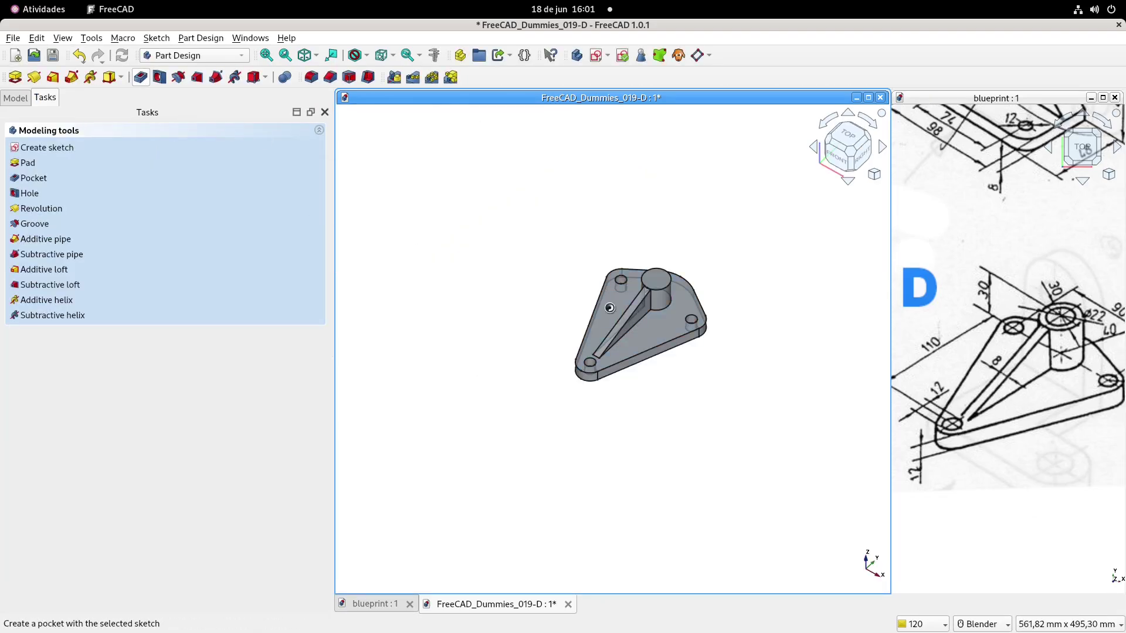
click(238, 184)
click(225, 201)
click(46, 238)
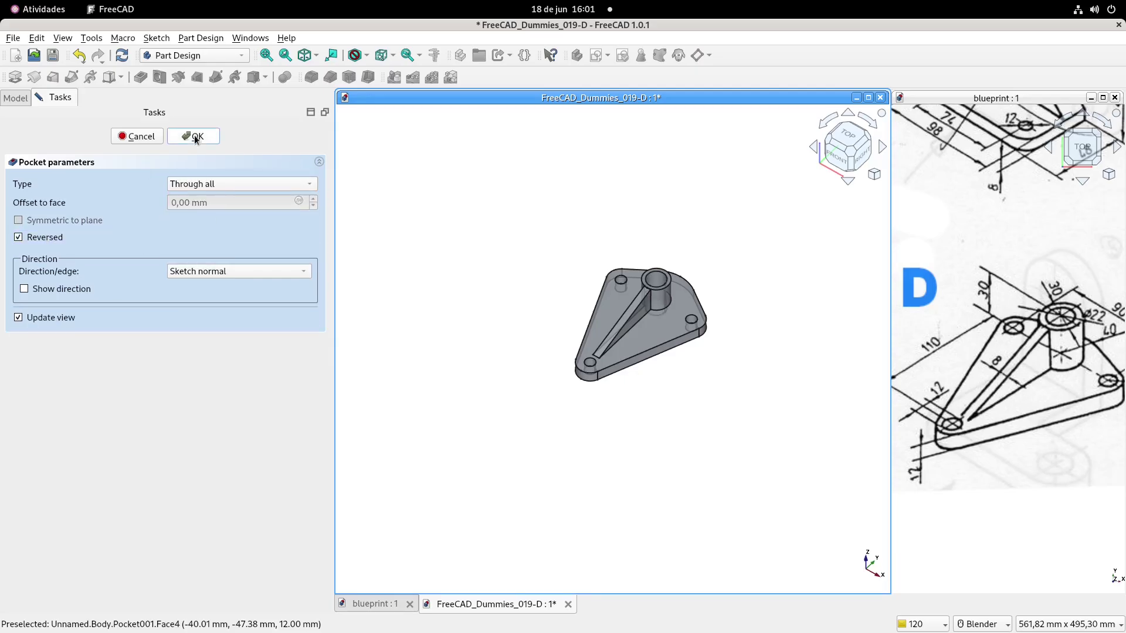
click(194, 136)
- Set the whole body's shape appearance to light cyan from the basic colors and save the document
scroll(555, 298, up, 4)
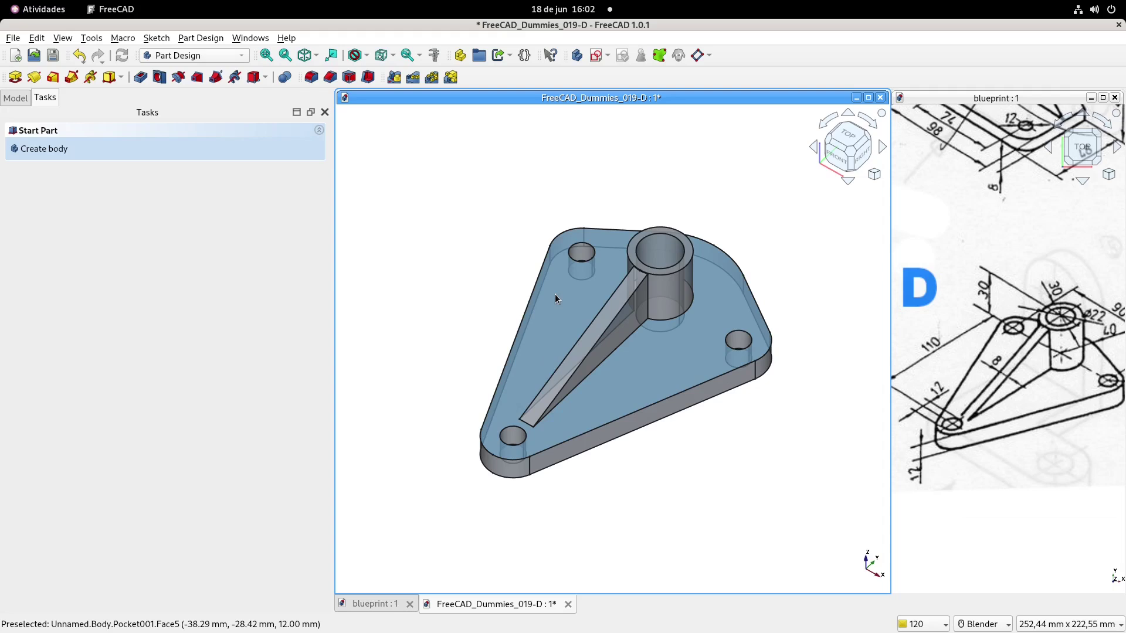
middle_drag(554, 294, 553, 300)
shift+middle_drag(606, 340, 602, 322)
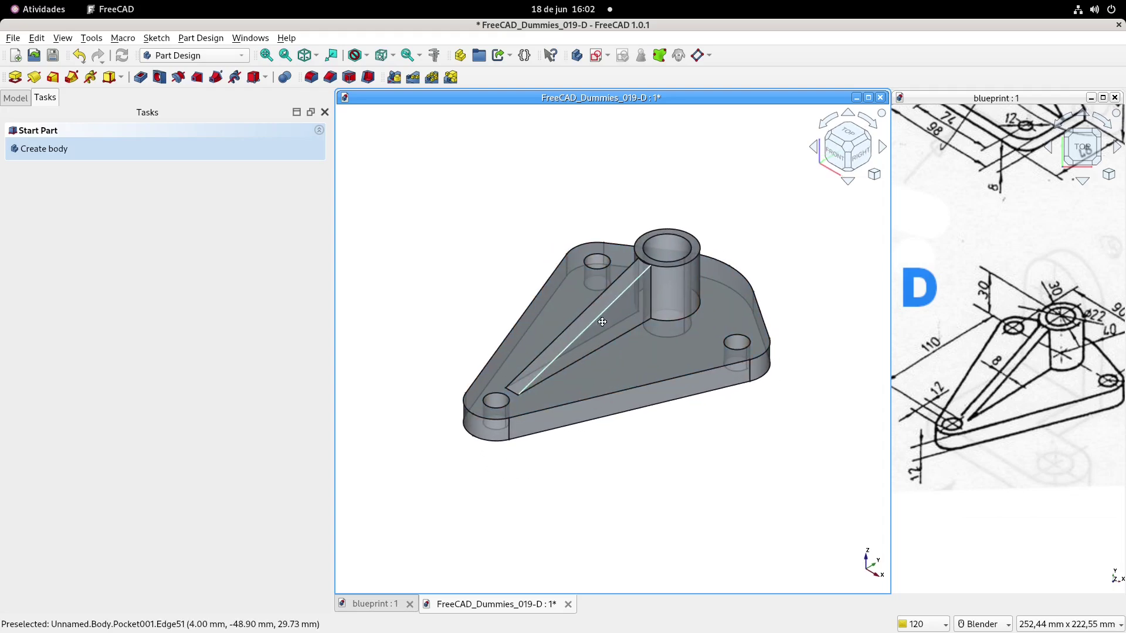
click(16, 97)
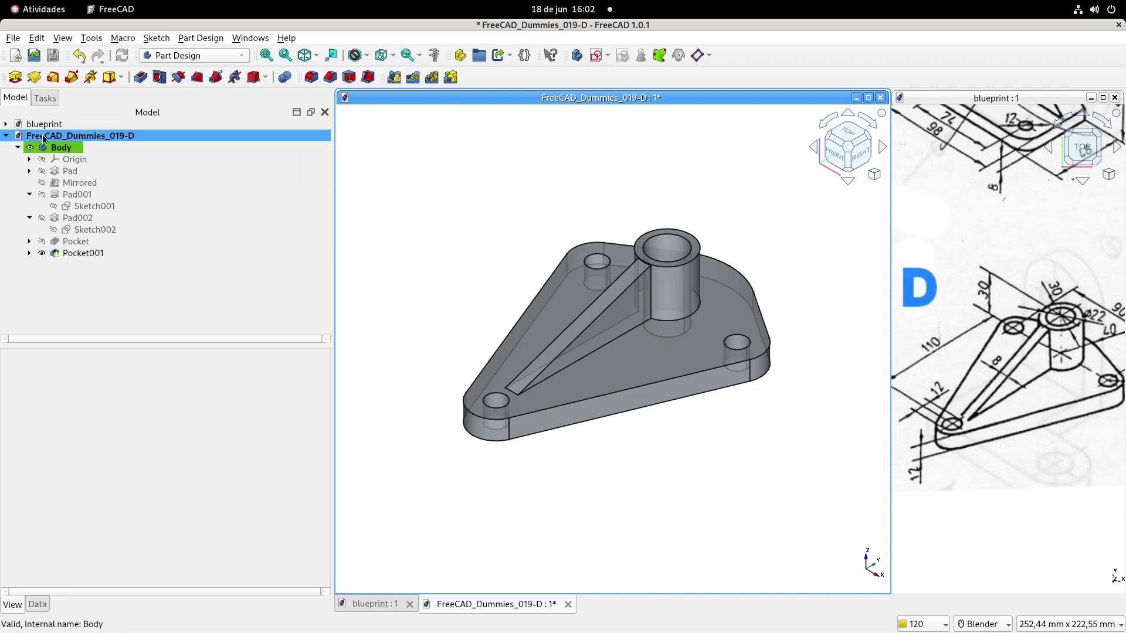
click(61, 148)
click(217, 566)
click(223, 566)
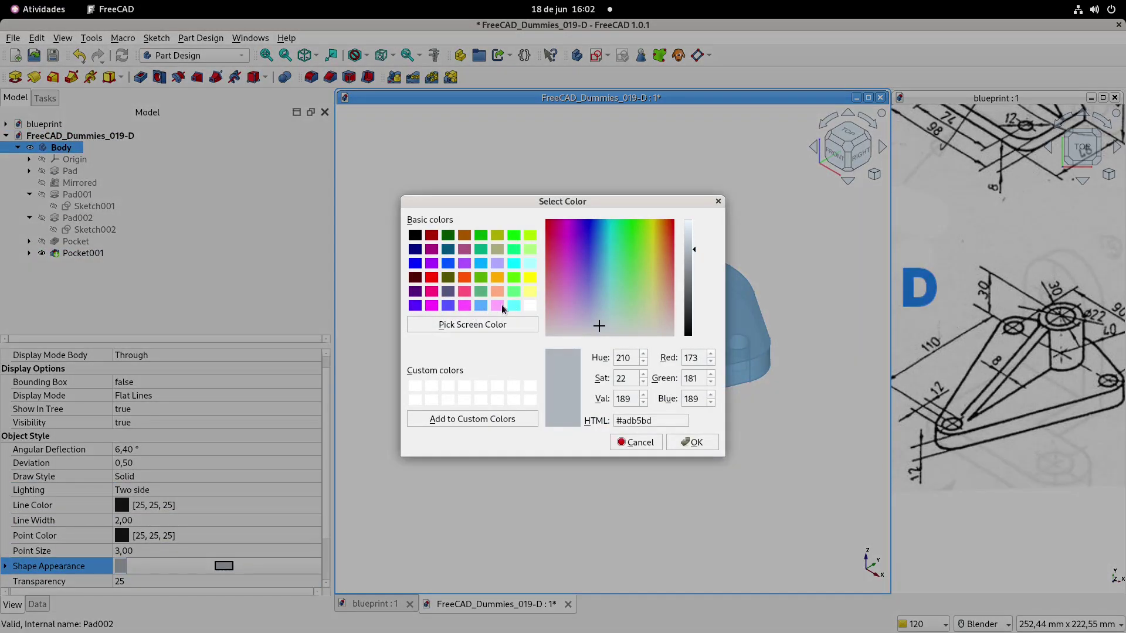
click(513, 305)
click(696, 442)
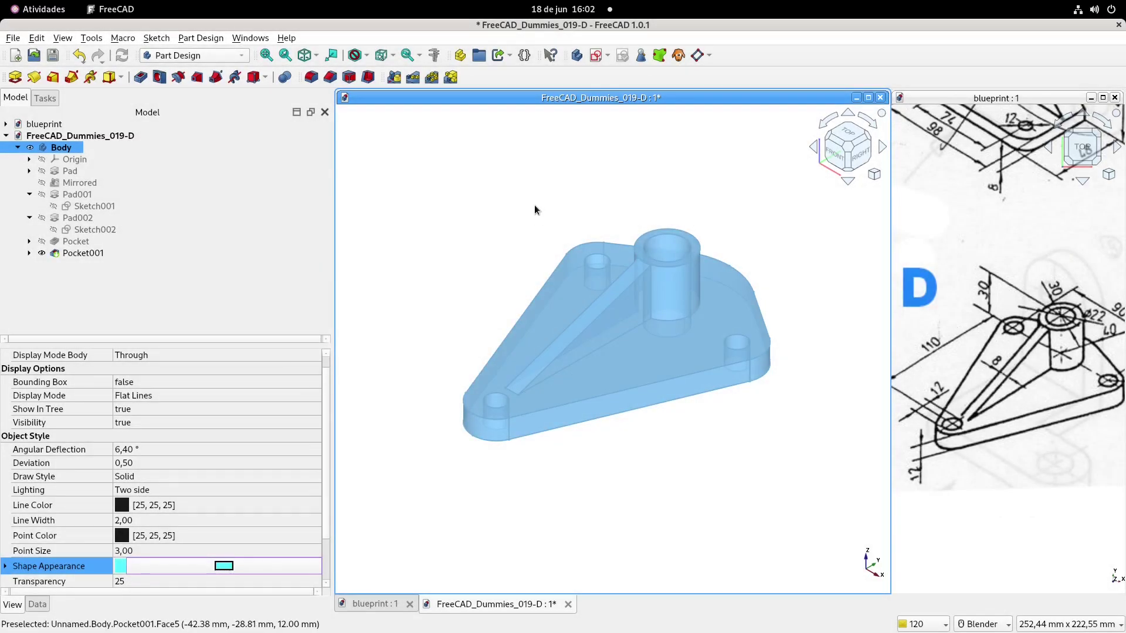
click(516, 200)
key(ctrl+s)
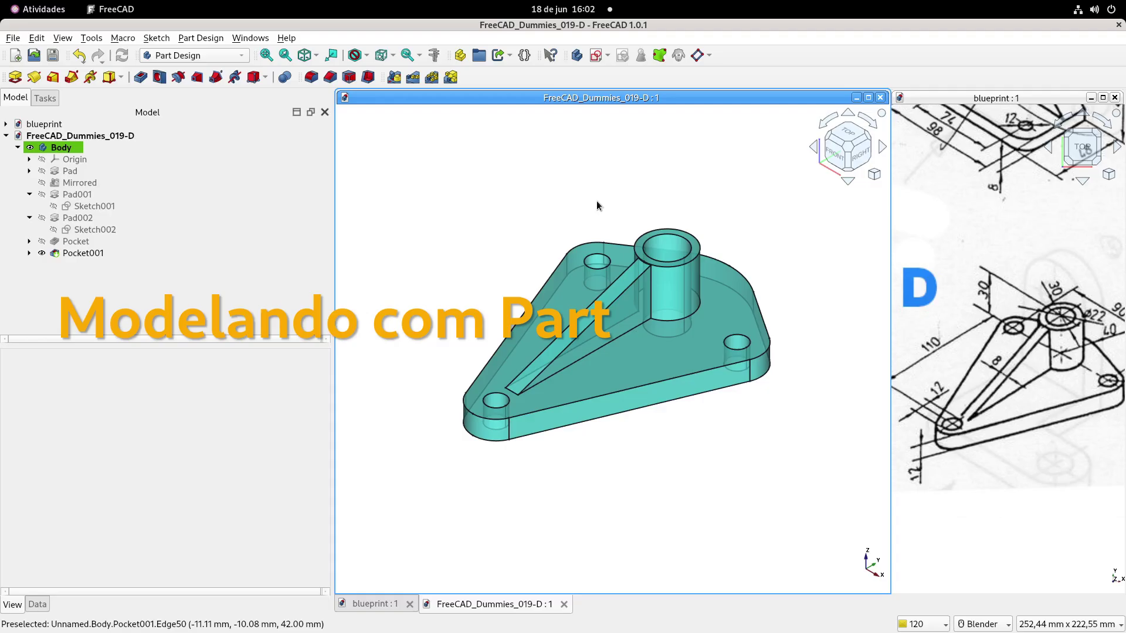
- Collapse the body in the model tree and rename it Part Design
click(28, 149)
click(18, 147)
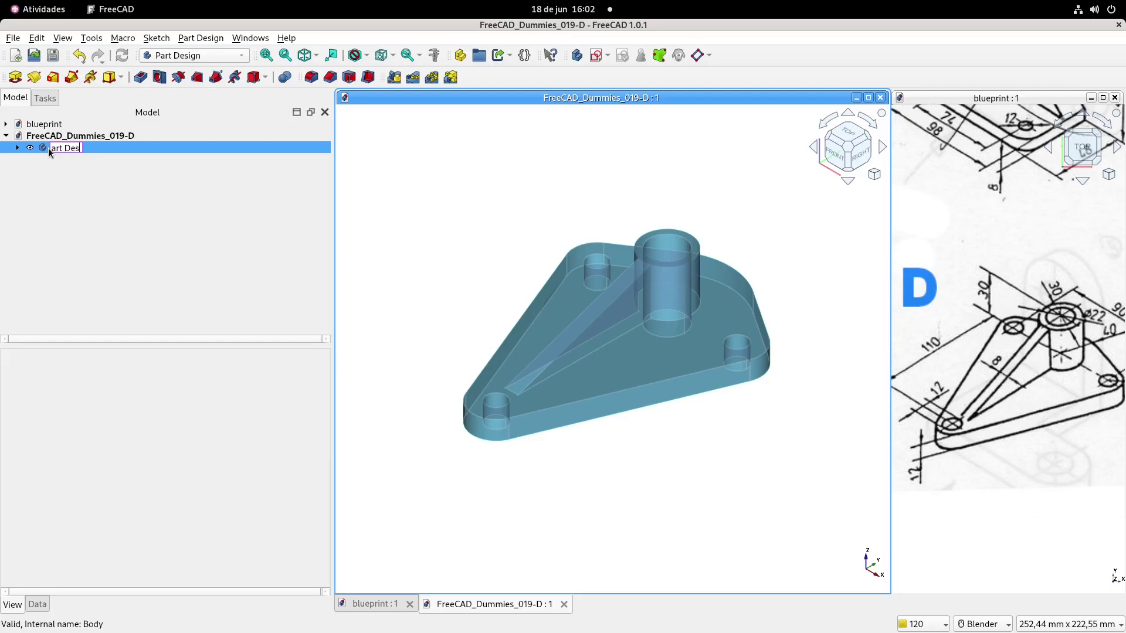
key(Return)
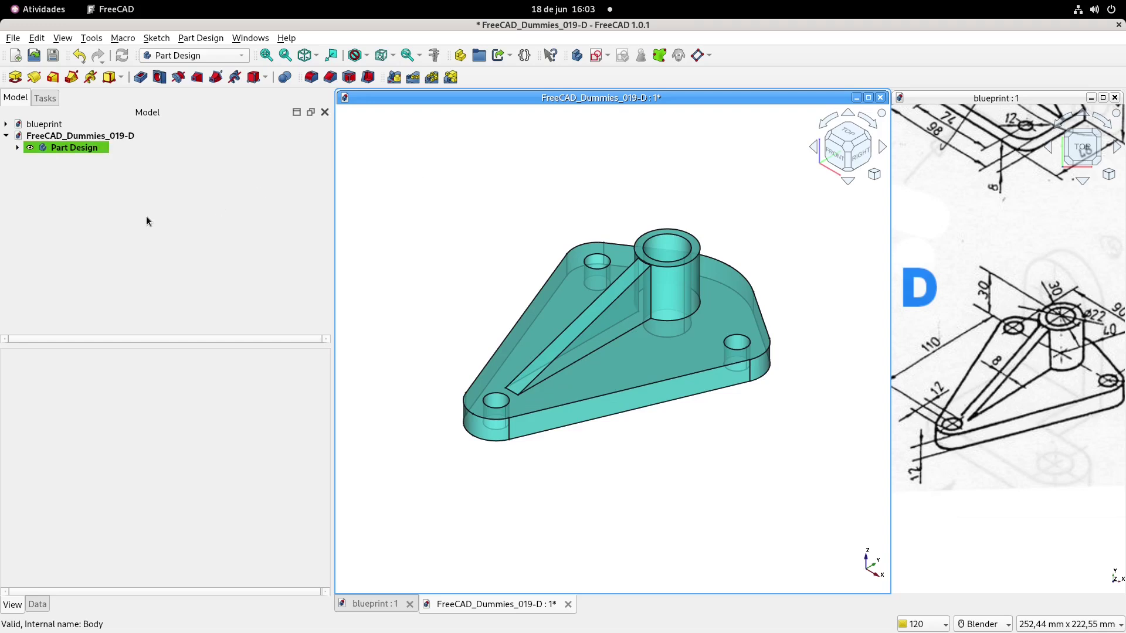
- Create a new group in the document and rename it Part - Group
click(478, 55)
click(60, 159)
click(59, 158)
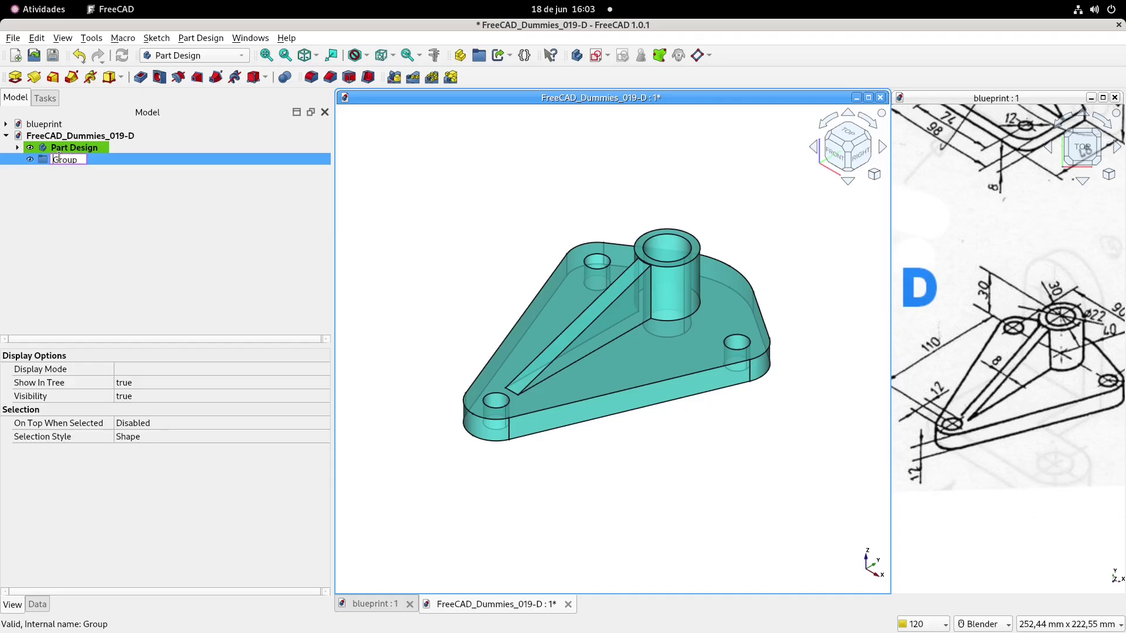
text(Part -)
key(Return)
- Expand the Part Design body and hide its final pocket feature, Pocket001
drag(69, 162, 19, 148)
click(18, 148)
click(72, 256)
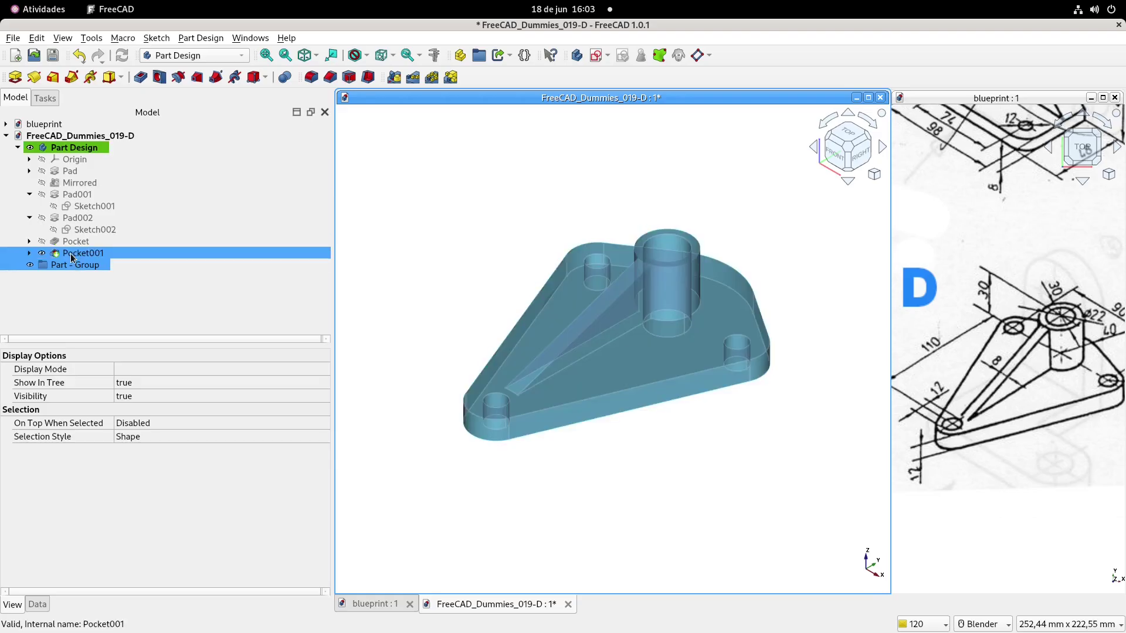
key(space)
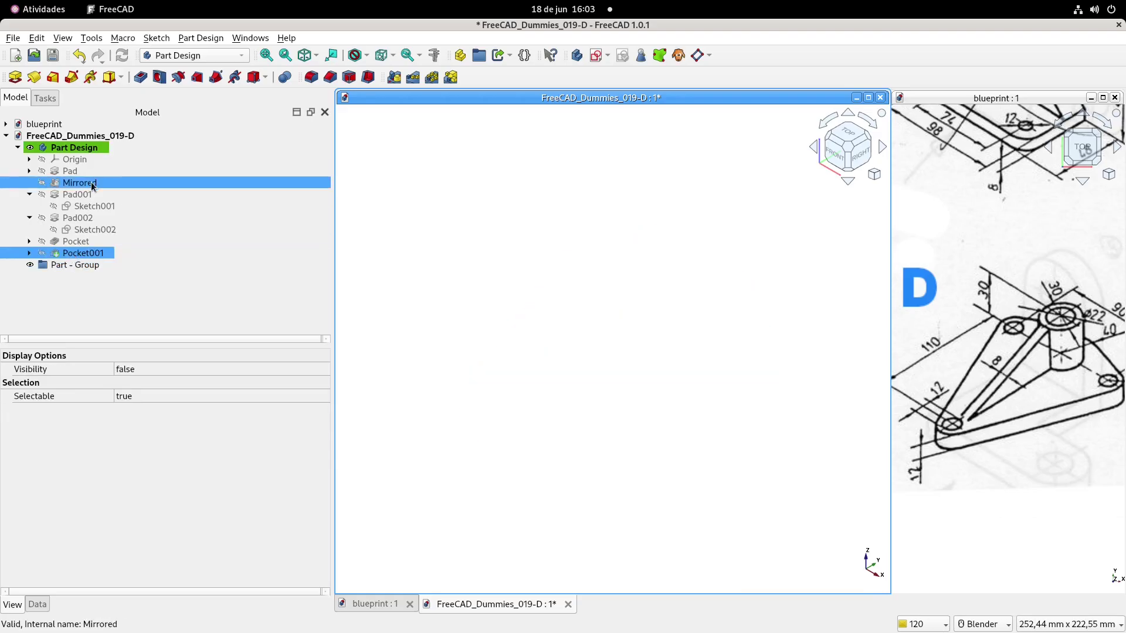
- Show the sketches of the three pads: Sketch, Sketch001 and Sketch002
click(29, 170)
click(75, 181)
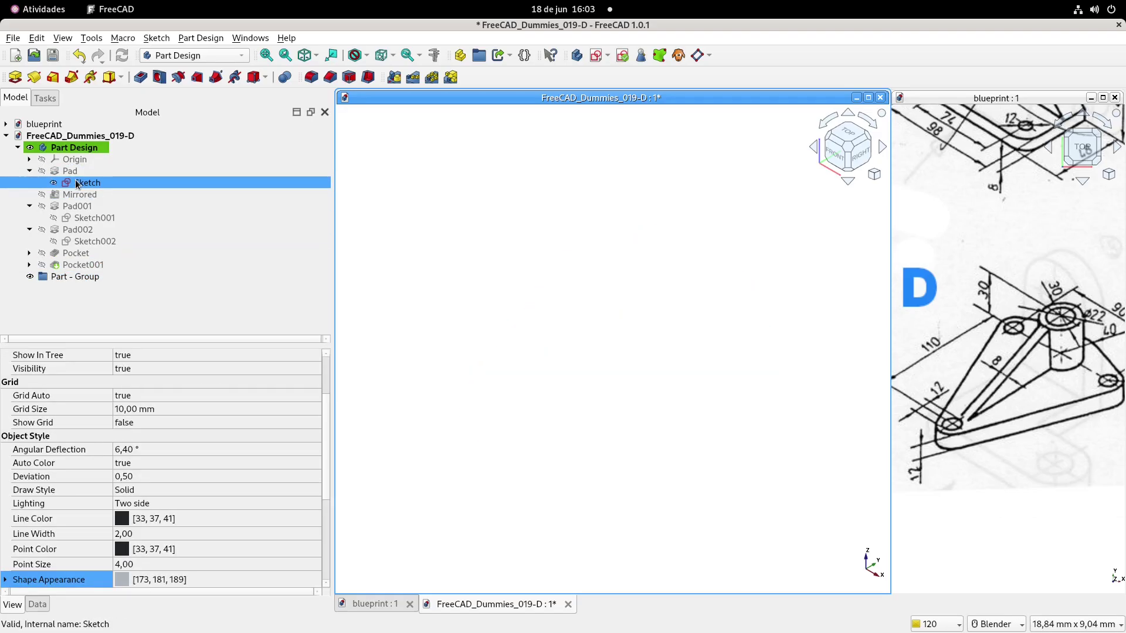
key(space)
click(80, 219)
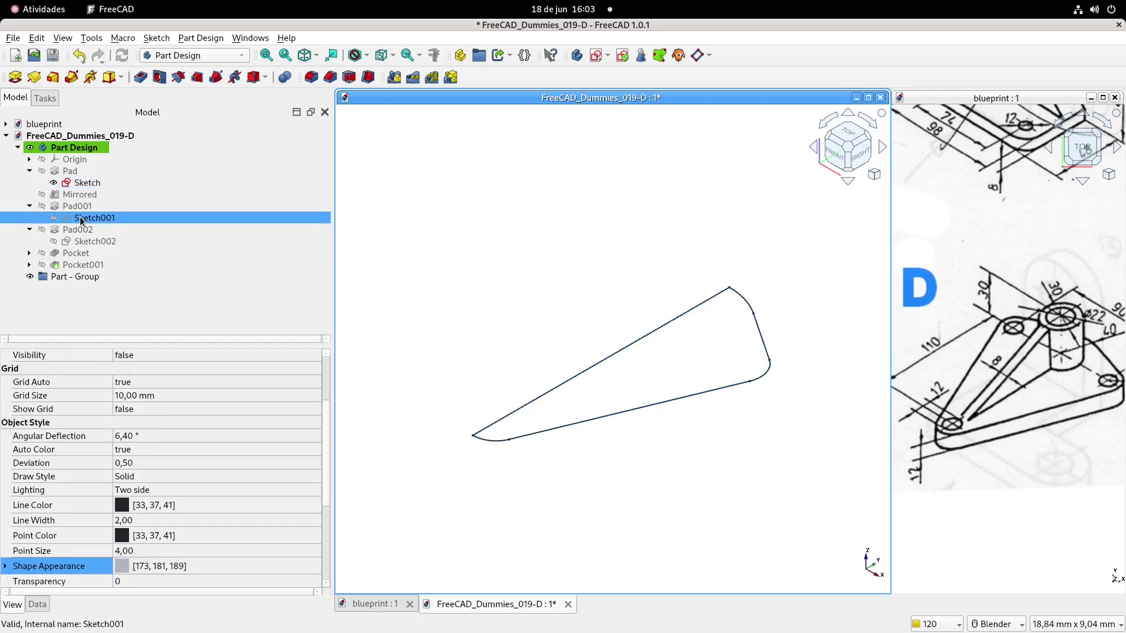
key(space)
click(97, 241)
key(space)
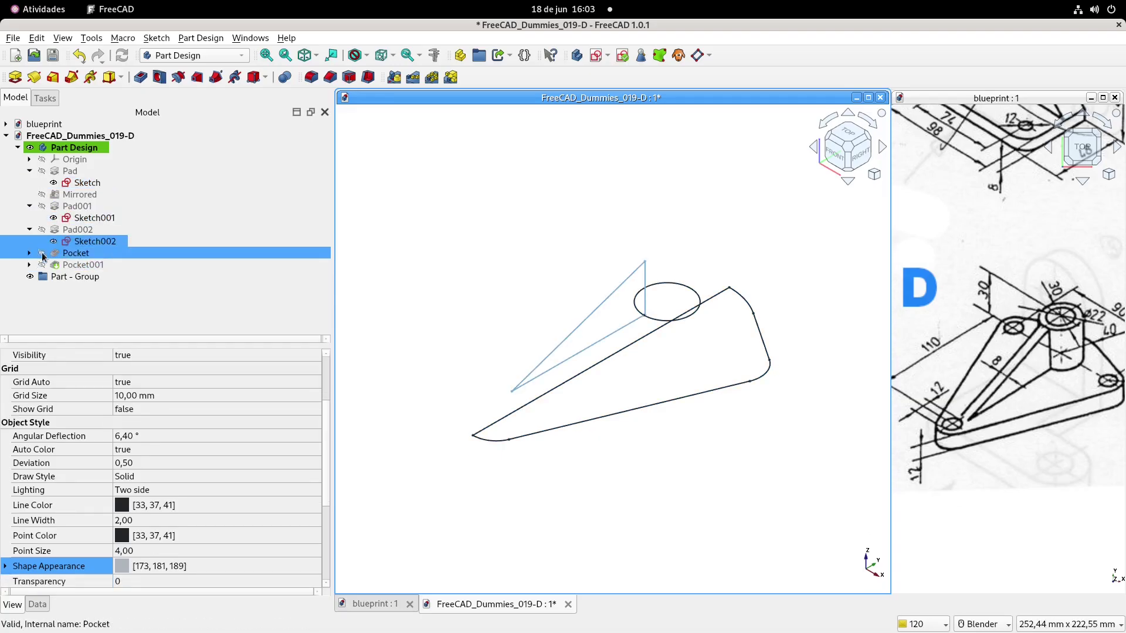
- Show the sketches of the two pockets, Sketch003 and Sketch004
click(29, 252)
click(97, 266)
key(space)
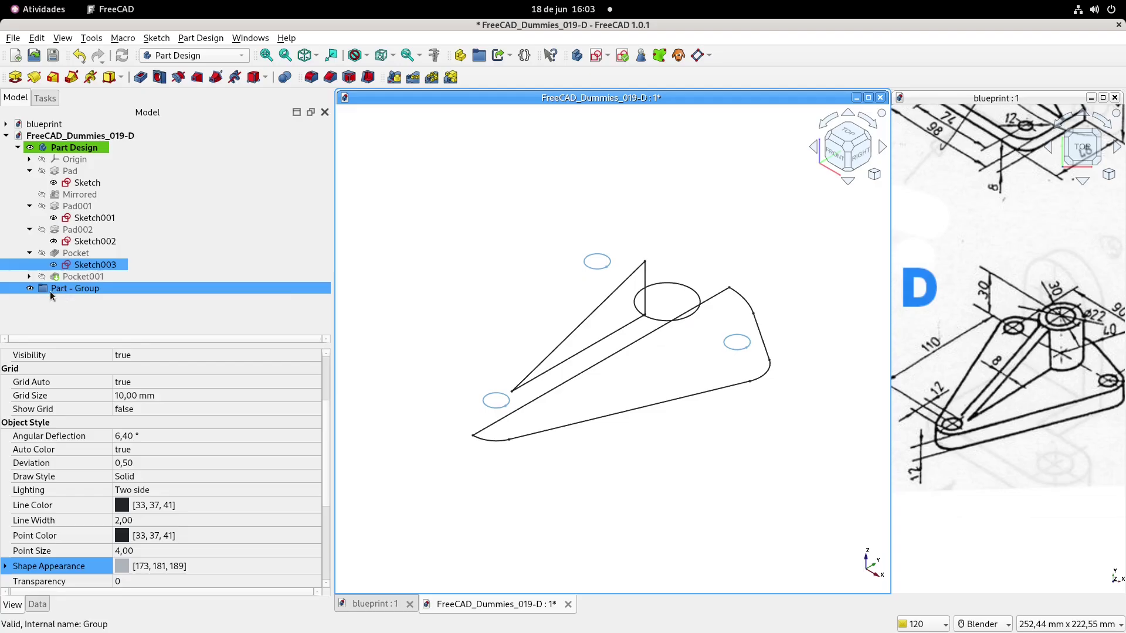
click(30, 277)
click(94, 289)
key(space)
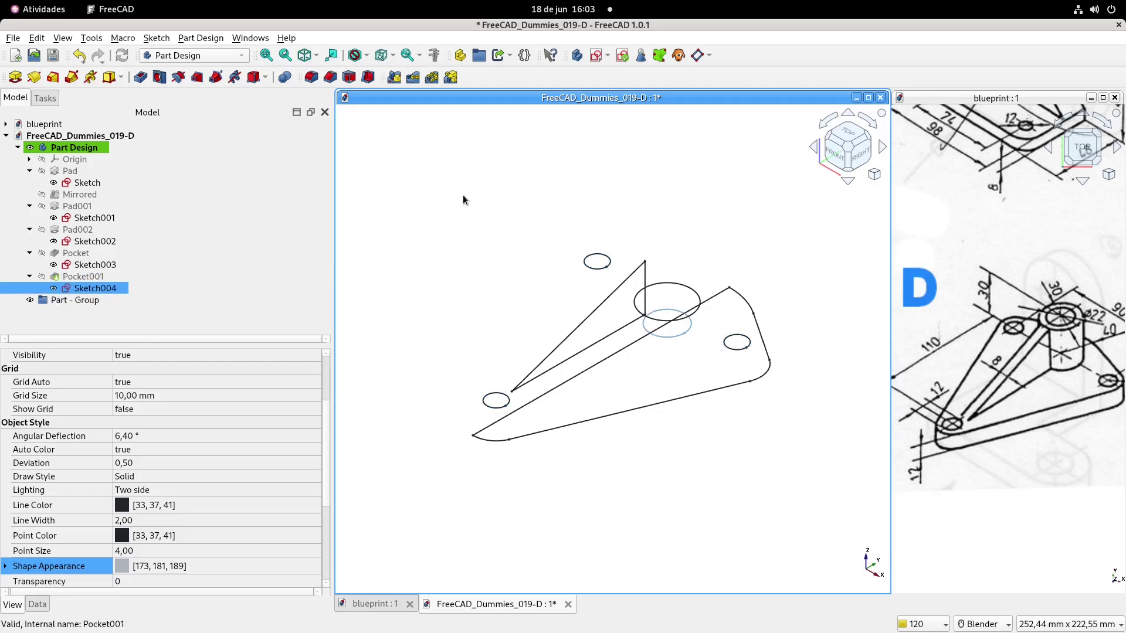
click(518, 186)
mouse_move(521, 282)
middle_down()
mouse_move(487, 262)
mouse_move(514, 262)
middle_up()
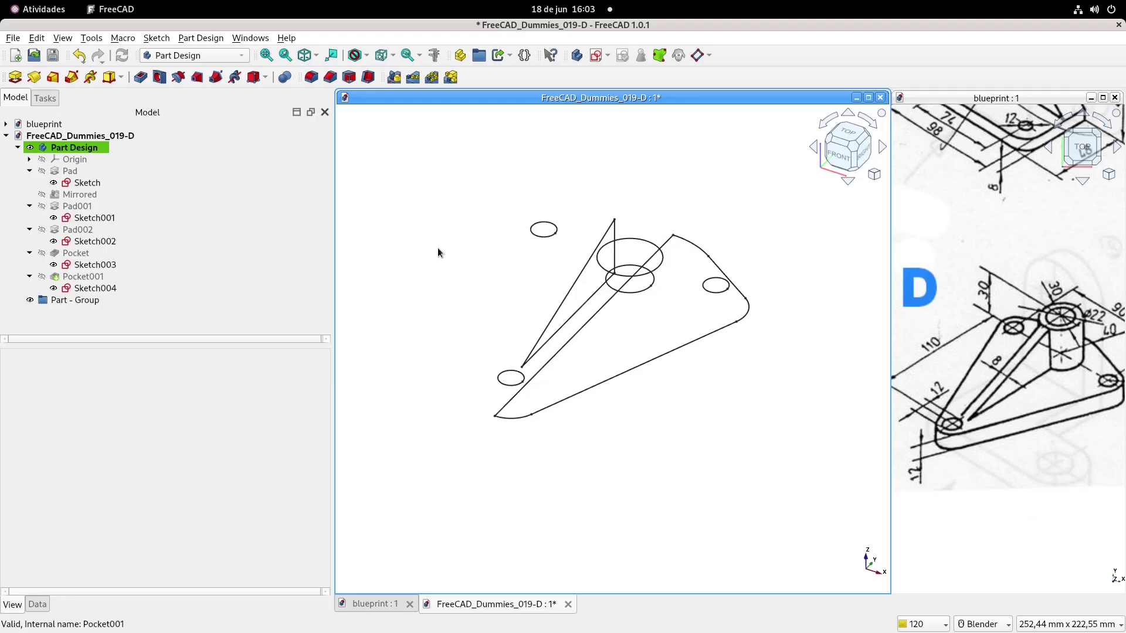
- Switch to the Part workbench and extrude the half-plate profile, Sketch, 12 mm along its normal as a solid
click(85, 182)
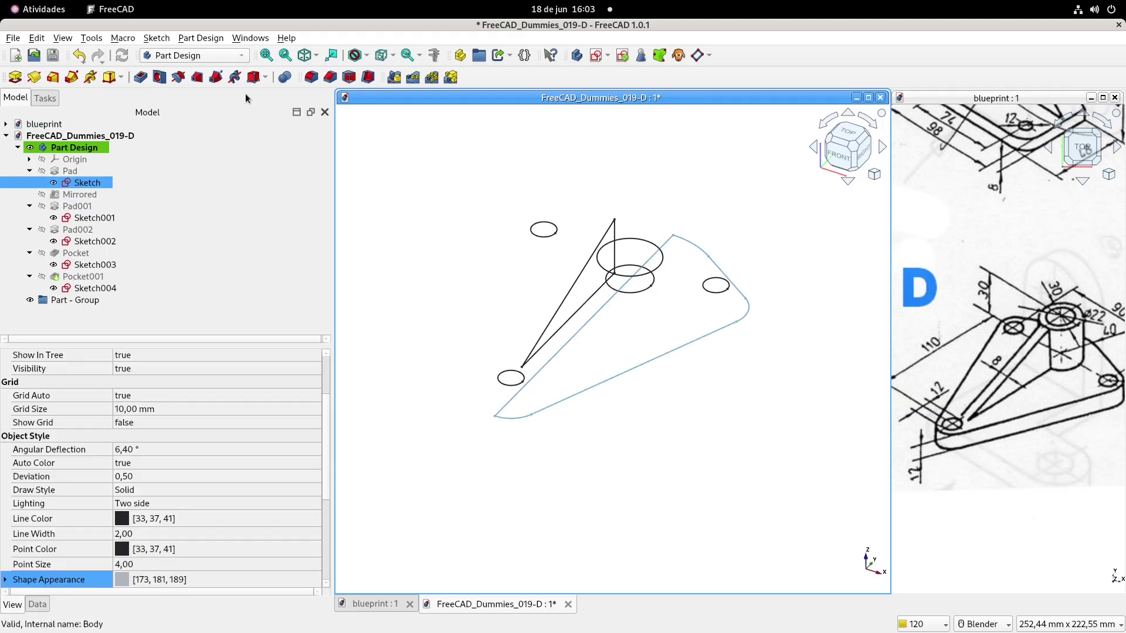
click(235, 55)
click(184, 181)
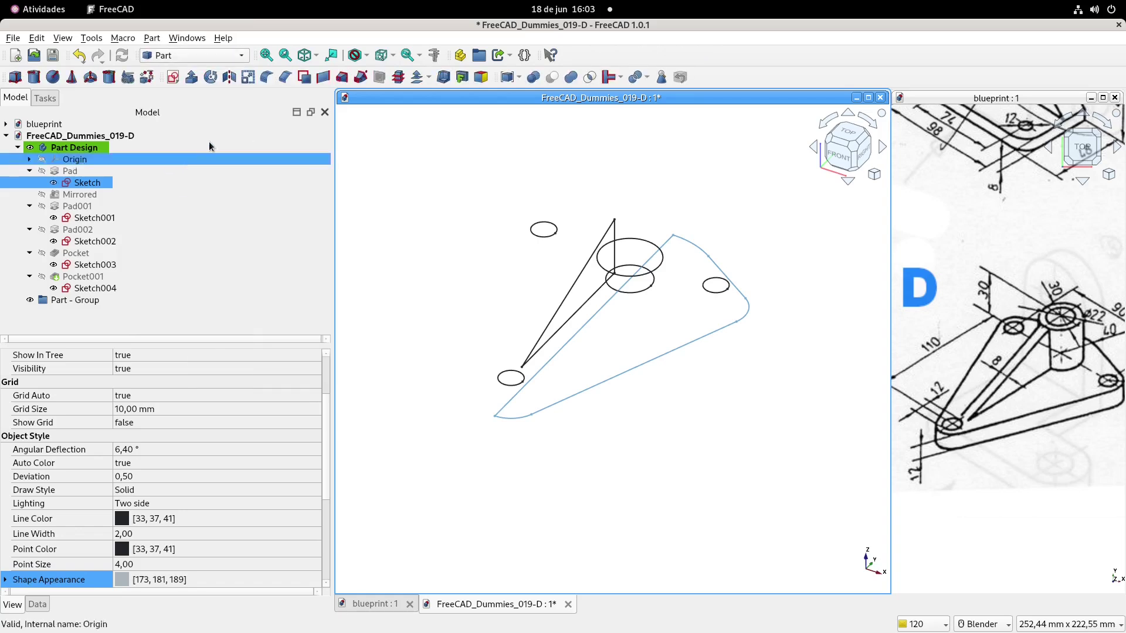
click(192, 78)
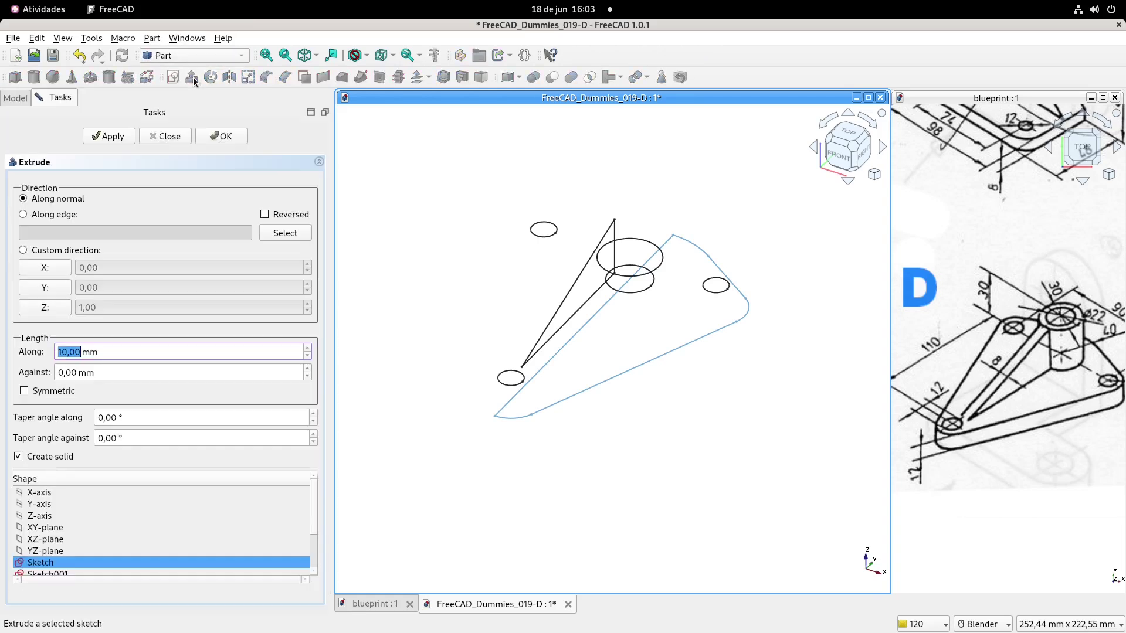
text(12)
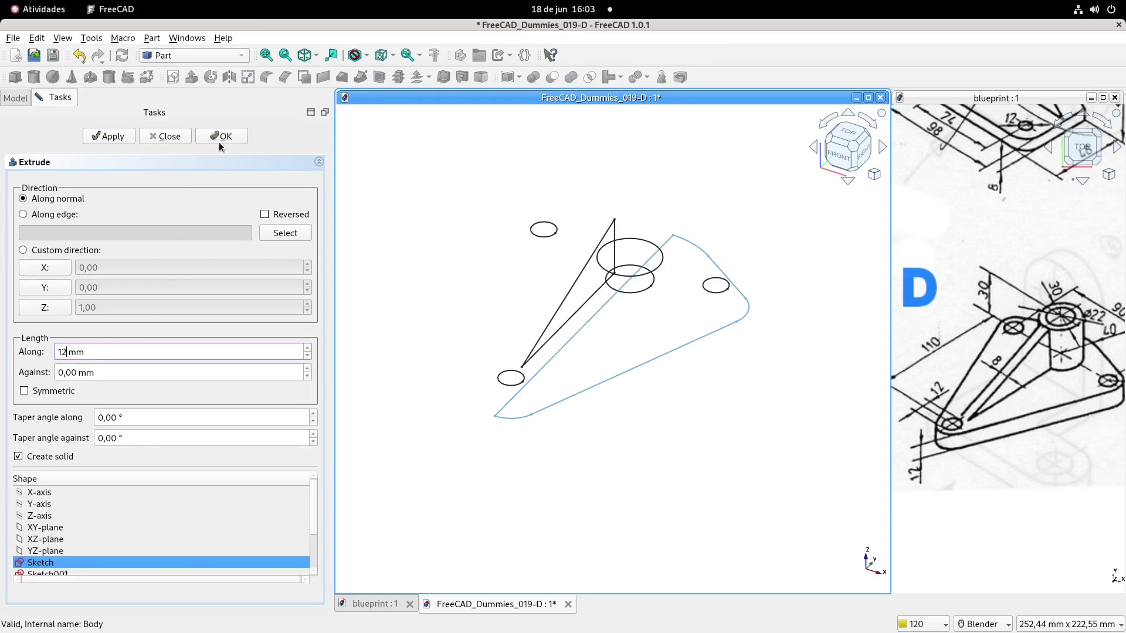
click(220, 136)
- Mirror the extruded half plate about the YZ plane
click(65, 311)
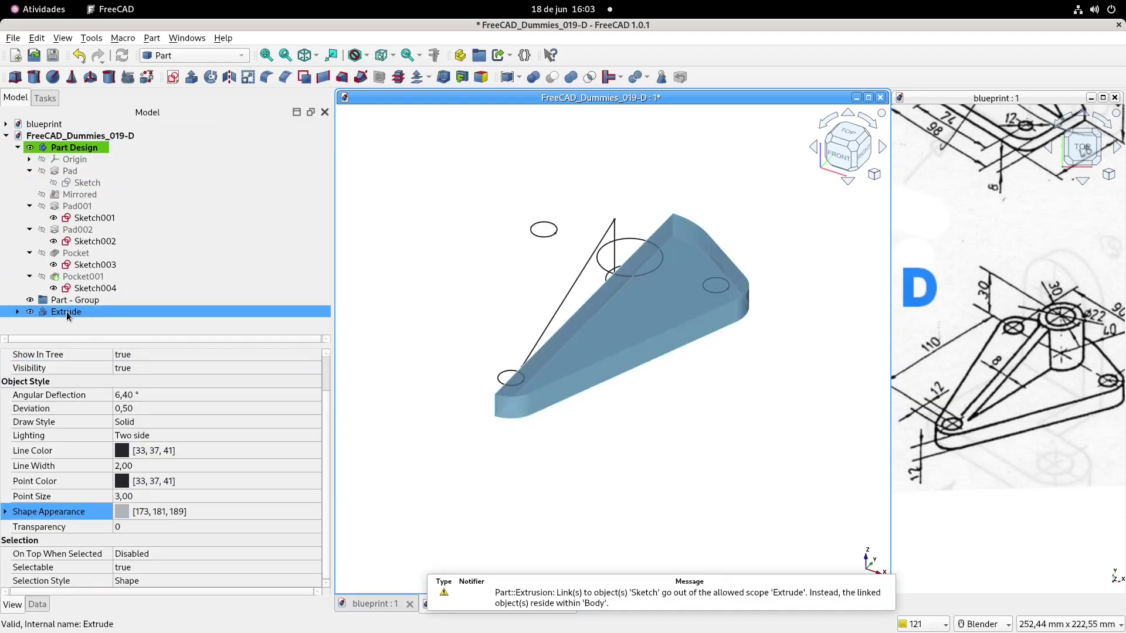
click(229, 77)
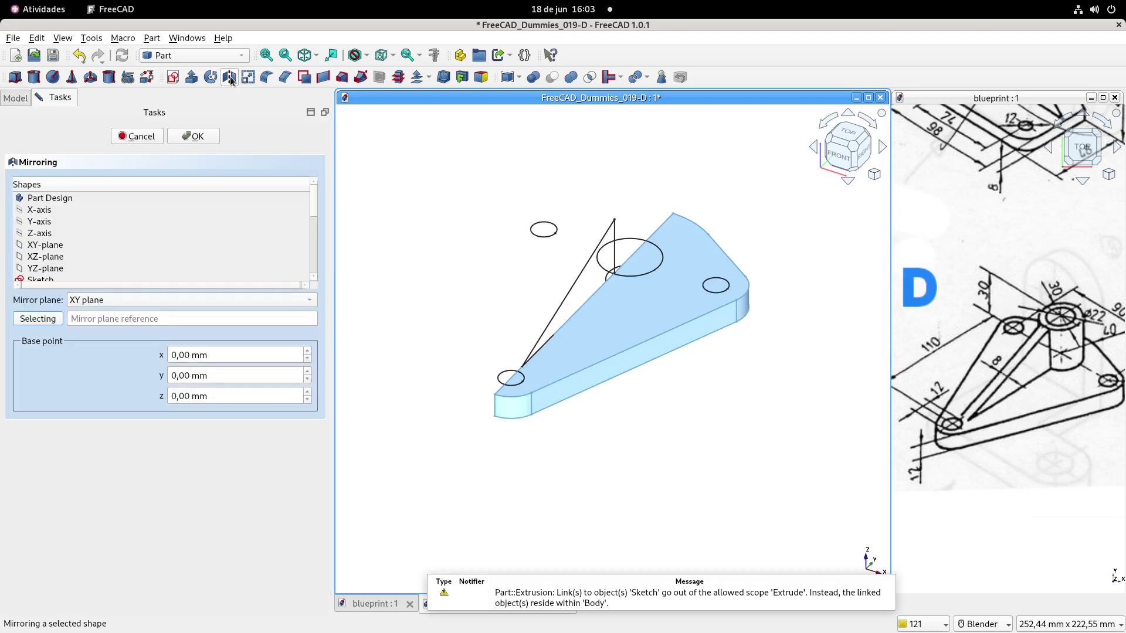
click(226, 296)
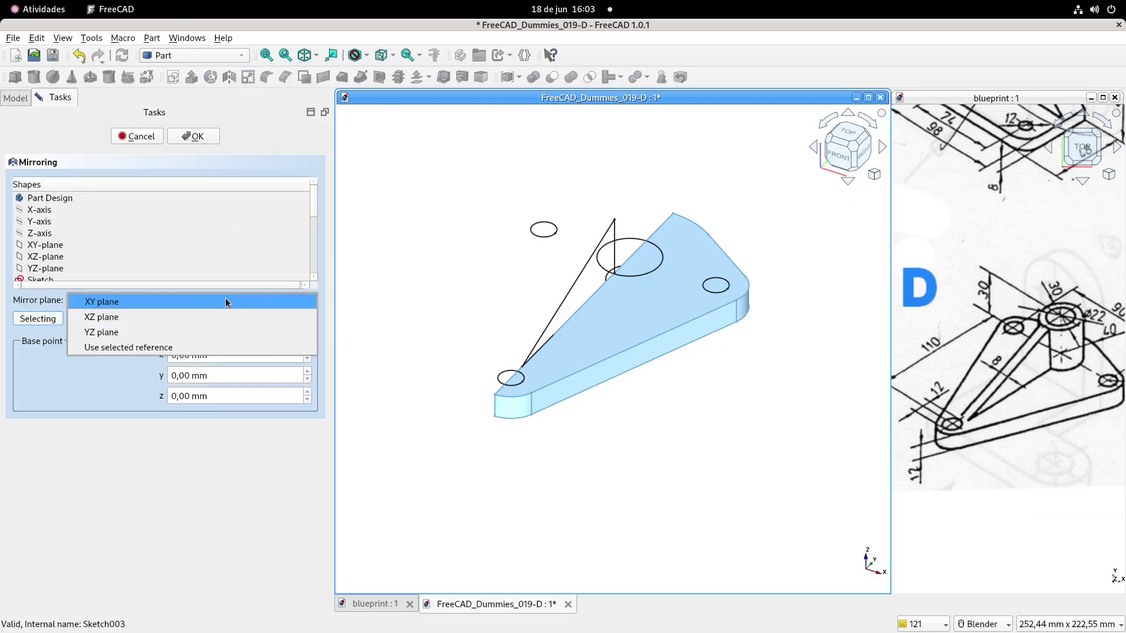
click(209, 333)
click(208, 137)
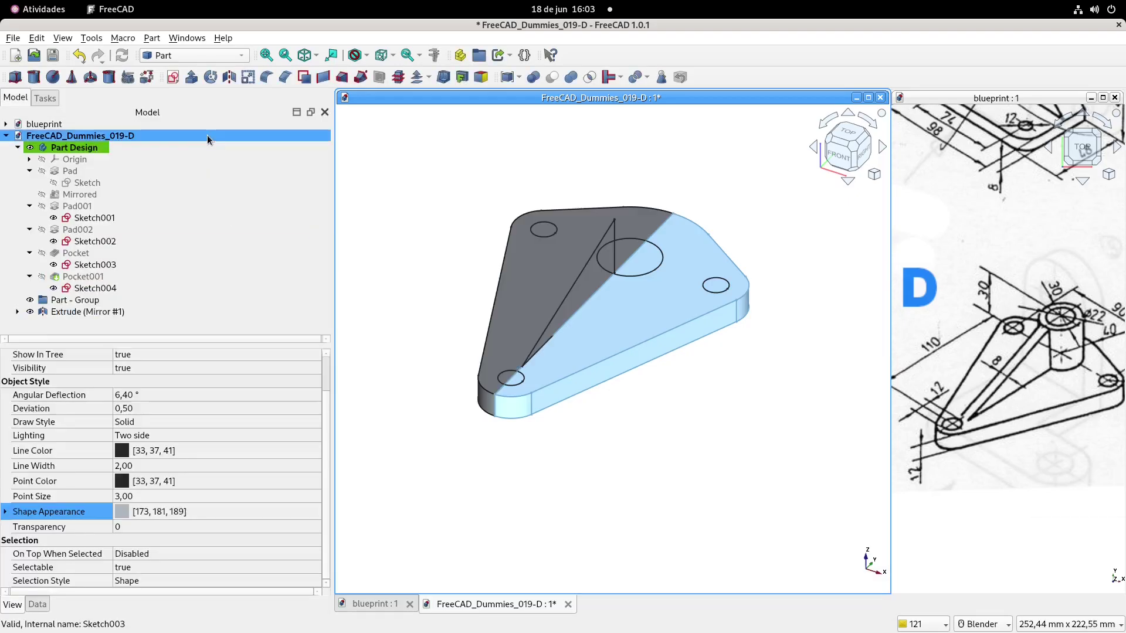
- Fuse the extruded half plate and its mirrored copy into one solid with a Boolean union
click(76, 311)
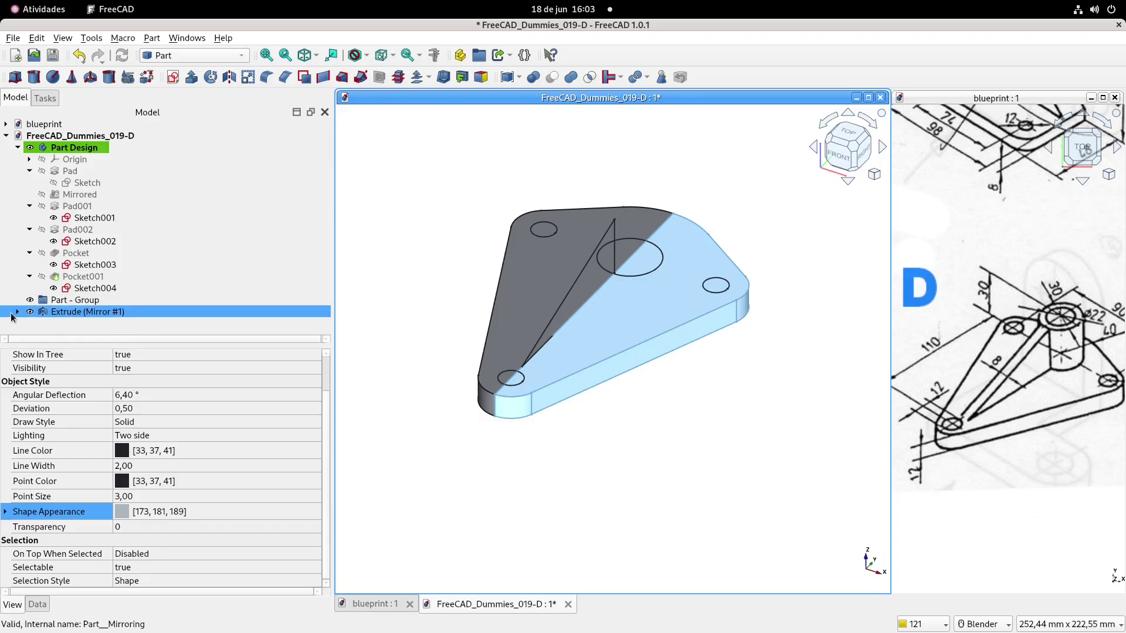
click(17, 311)
click(126, 323)
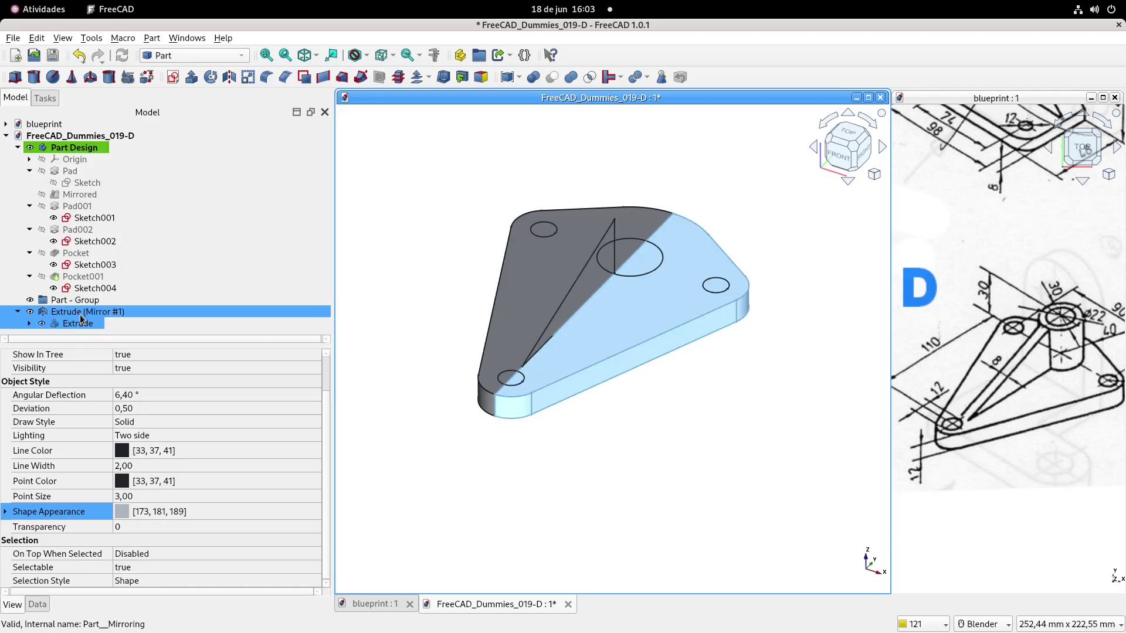
ctrl+click(81, 311)
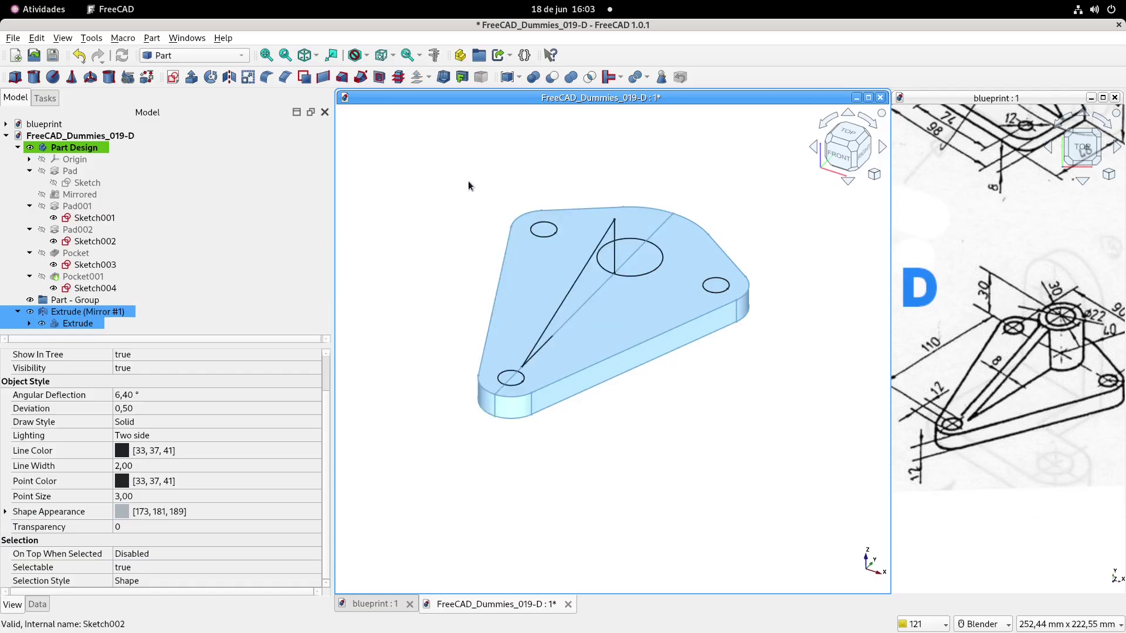
click(571, 80)
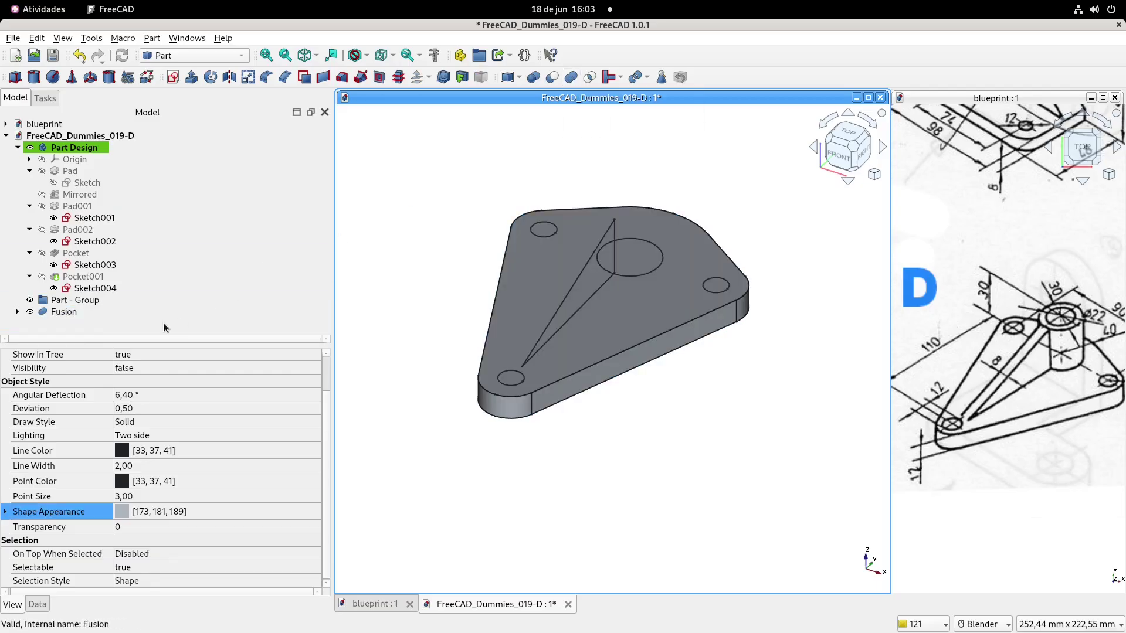
- Move the fused plate into Part - Group and expand the group in the tree
click(63, 315)
drag(62, 314, 56, 300)
click(18, 301)
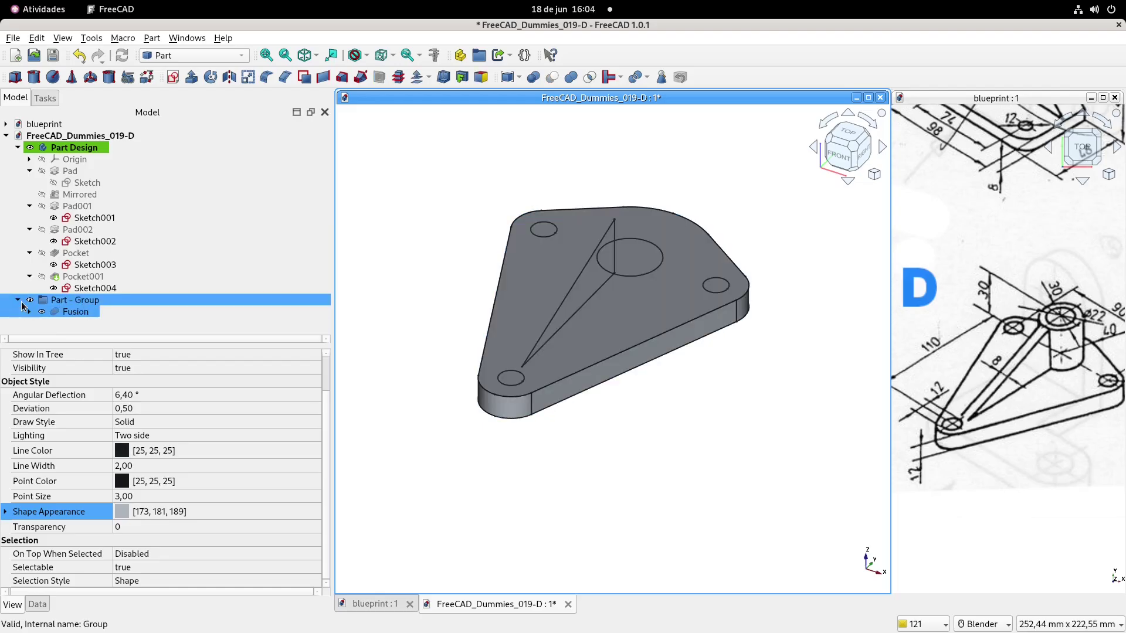
click(435, 225)
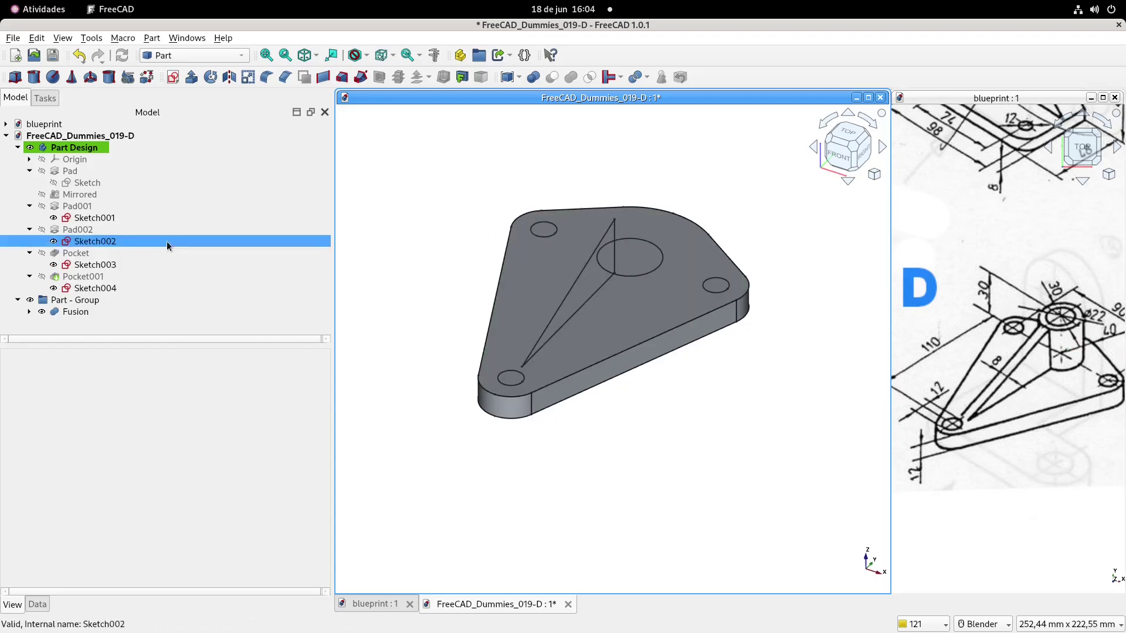
- Extrude the boss circle, Sketch001, 30 mm along its normal as a solid
click(100, 220)
click(172, 77)
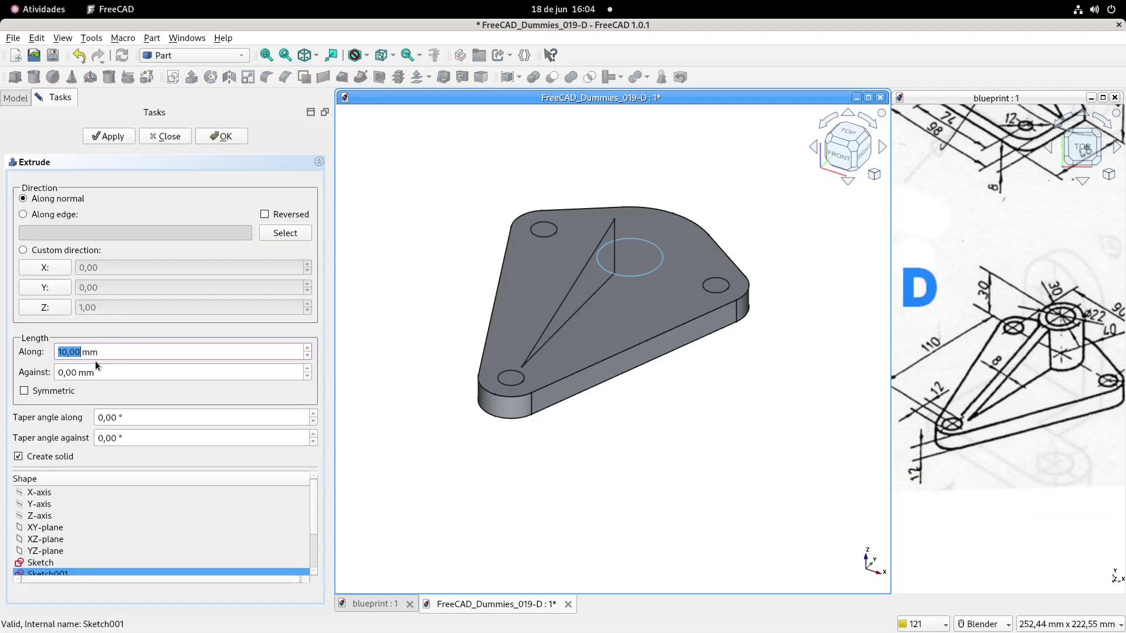
text(30)
click(226, 136)
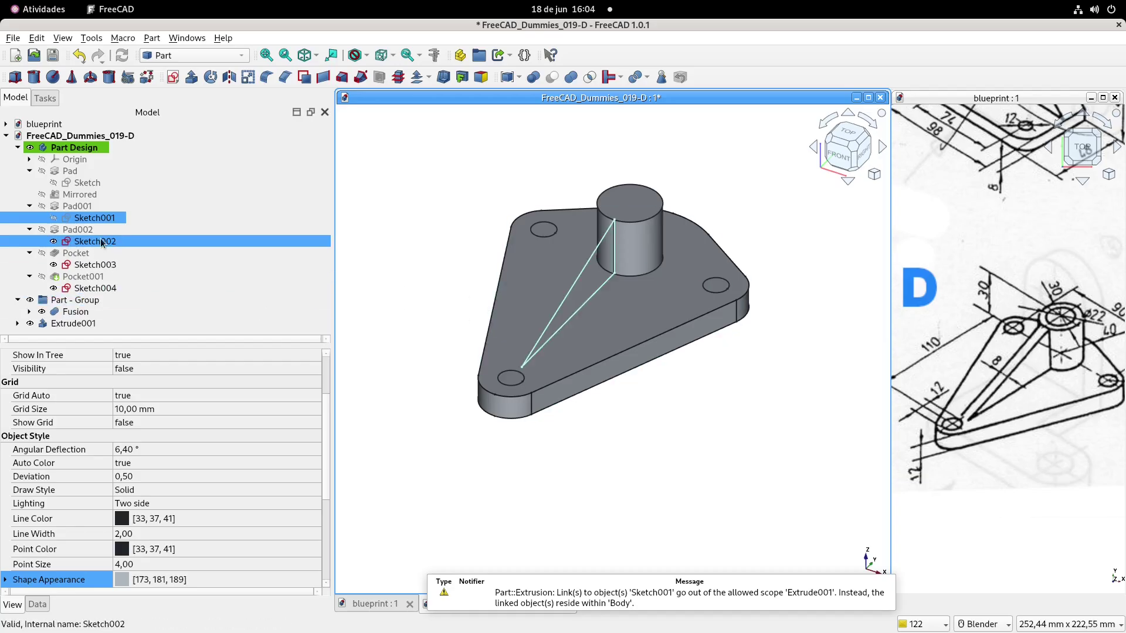
- Extrude the triangular rib profile, Sketch002, 8 mm symmetrically along its normal as a solid
click(94, 241)
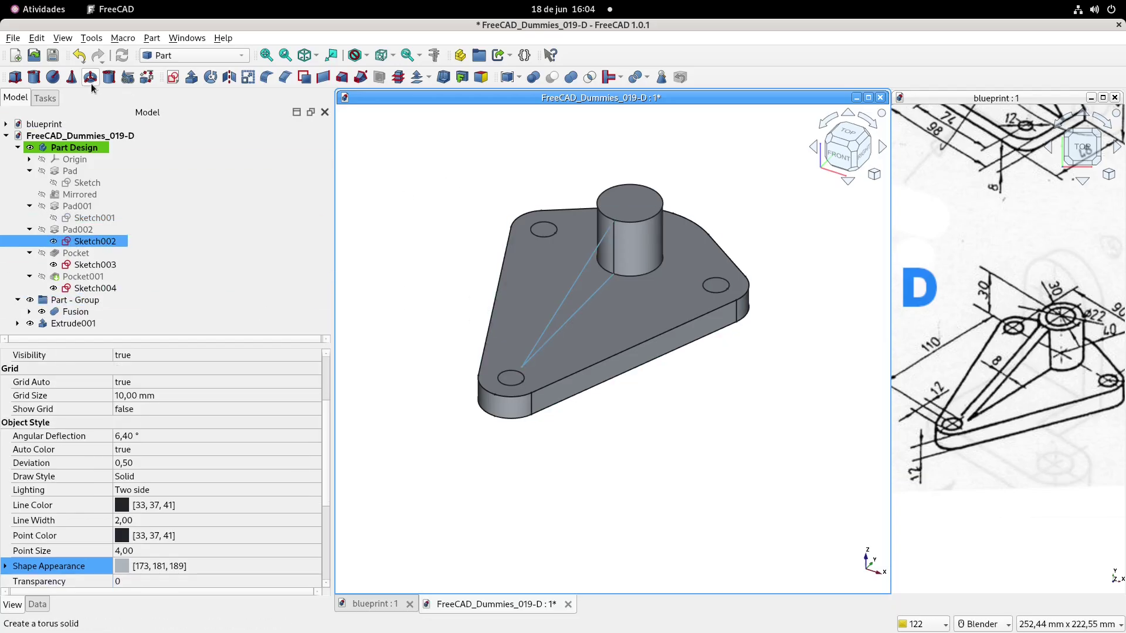
click(192, 78)
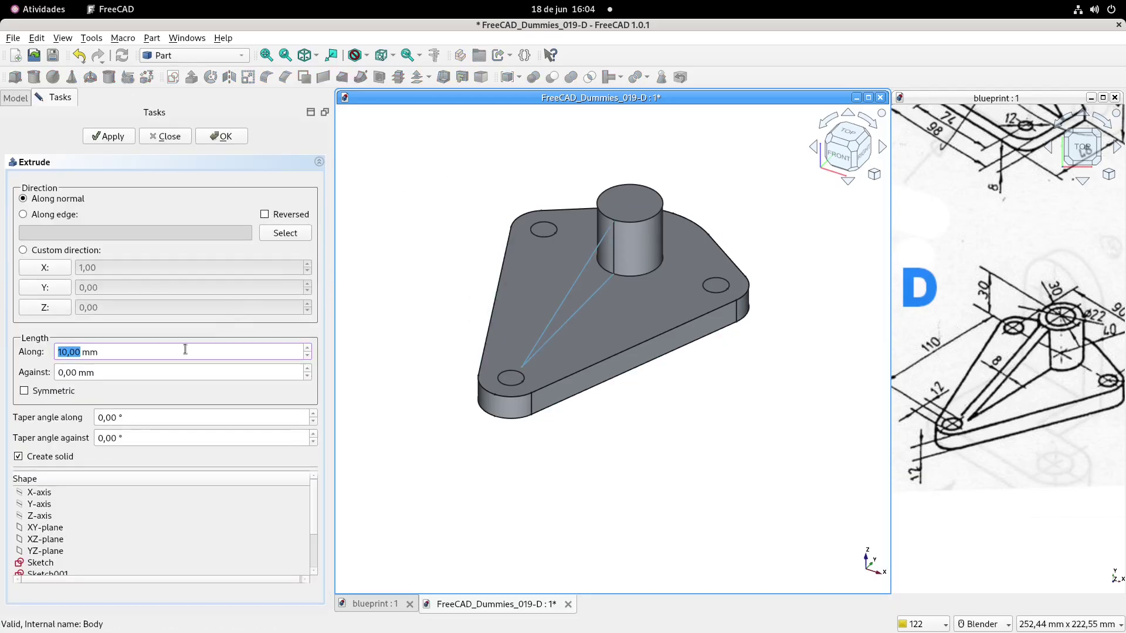
text(8)
click(42, 391)
click(230, 136)
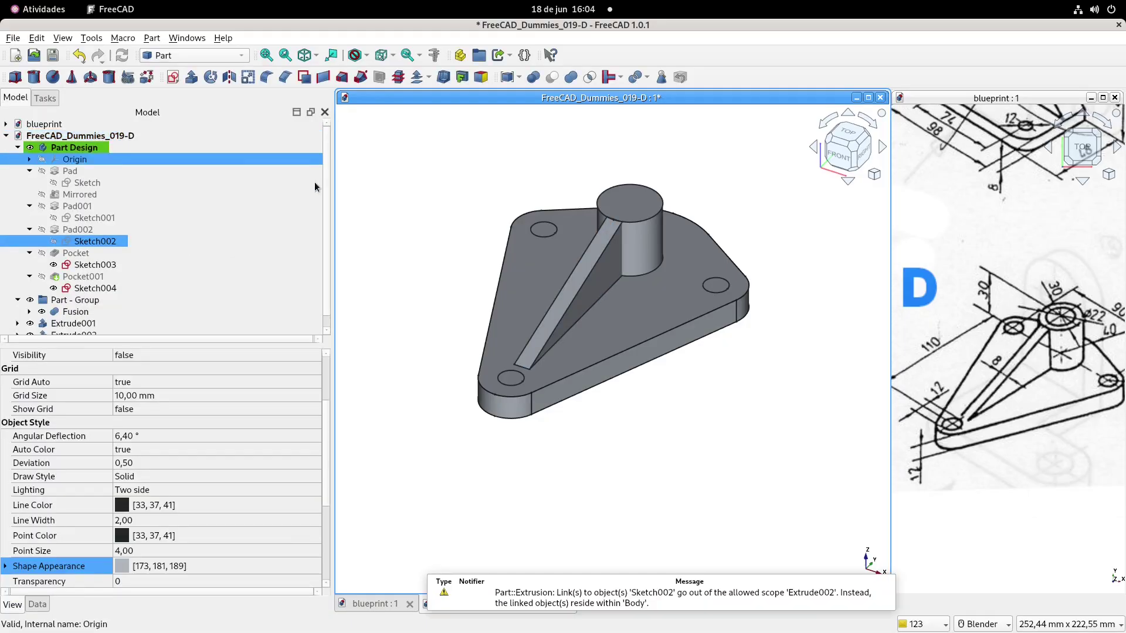
- Move the extruded boss and rib, Extrude001 and Extrude002, into Part - Group
scroll(106, 322, down, 1)
click(71, 312)
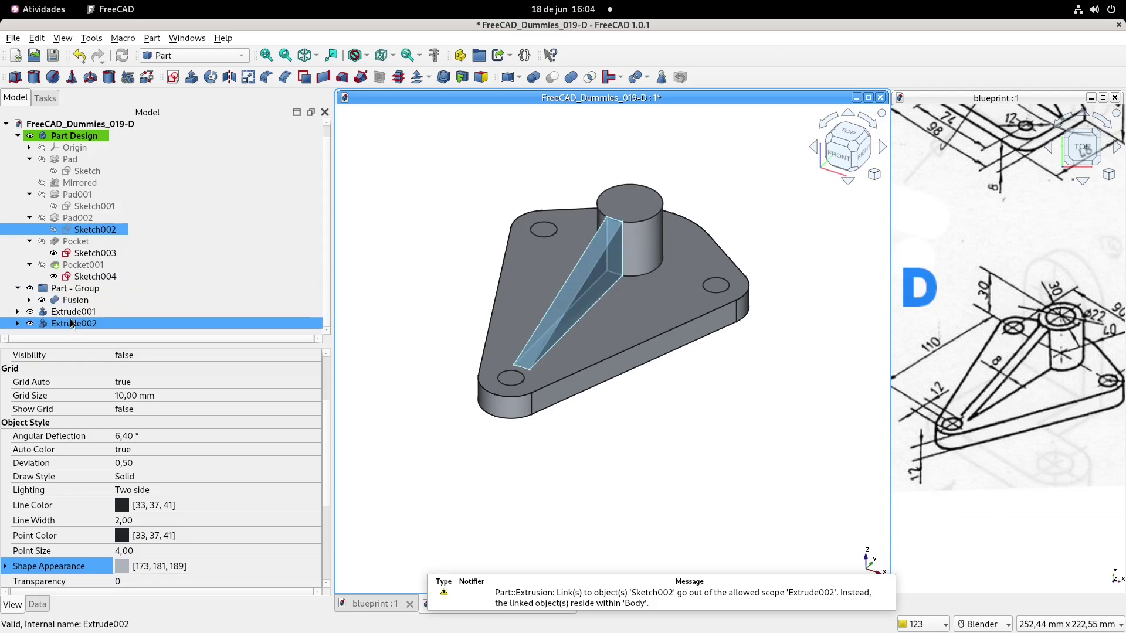
ctrl+click(73, 323)
drag(69, 310, 74, 295)
- Fuse the plate, the rib and the boss into one solid with a Boolean union
click(75, 300)
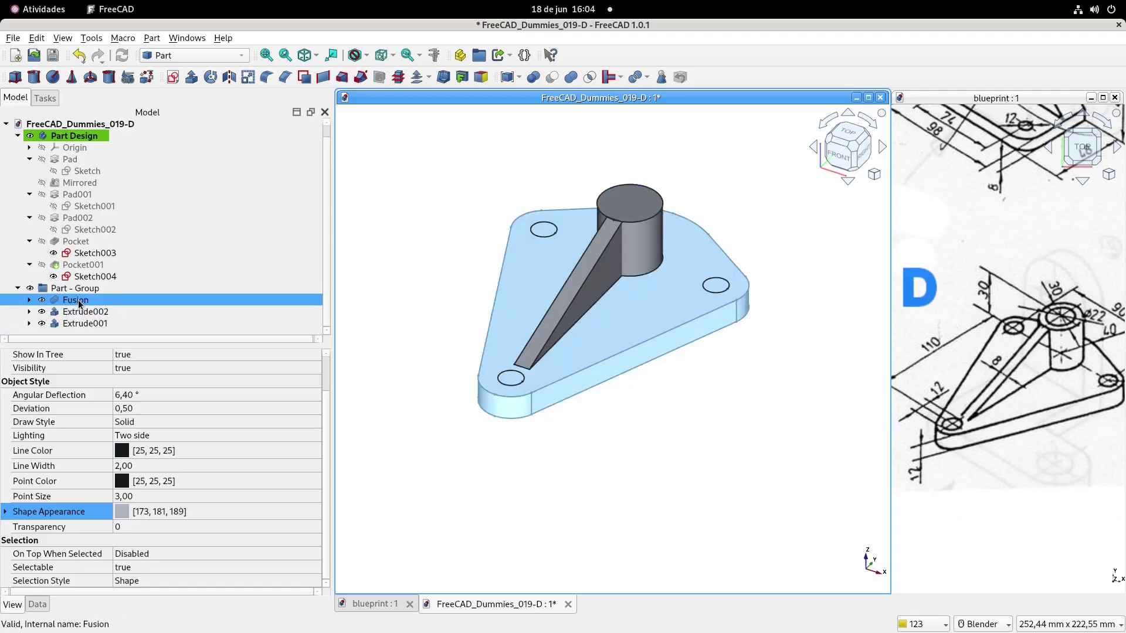
ctrl+click(80, 313)
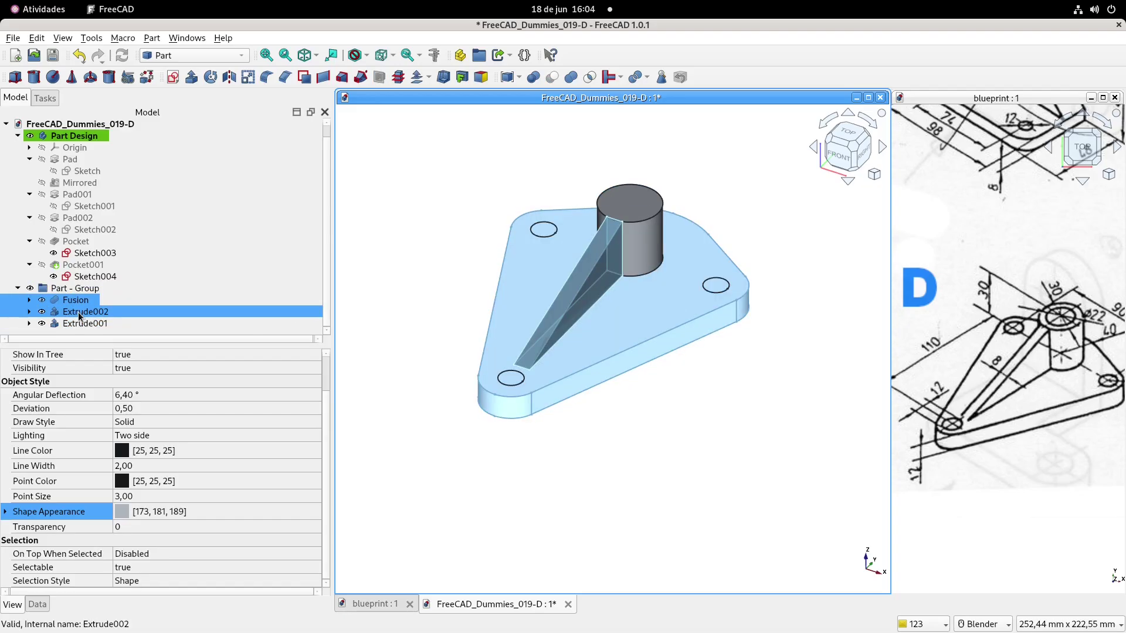
ctrl+click(79, 317)
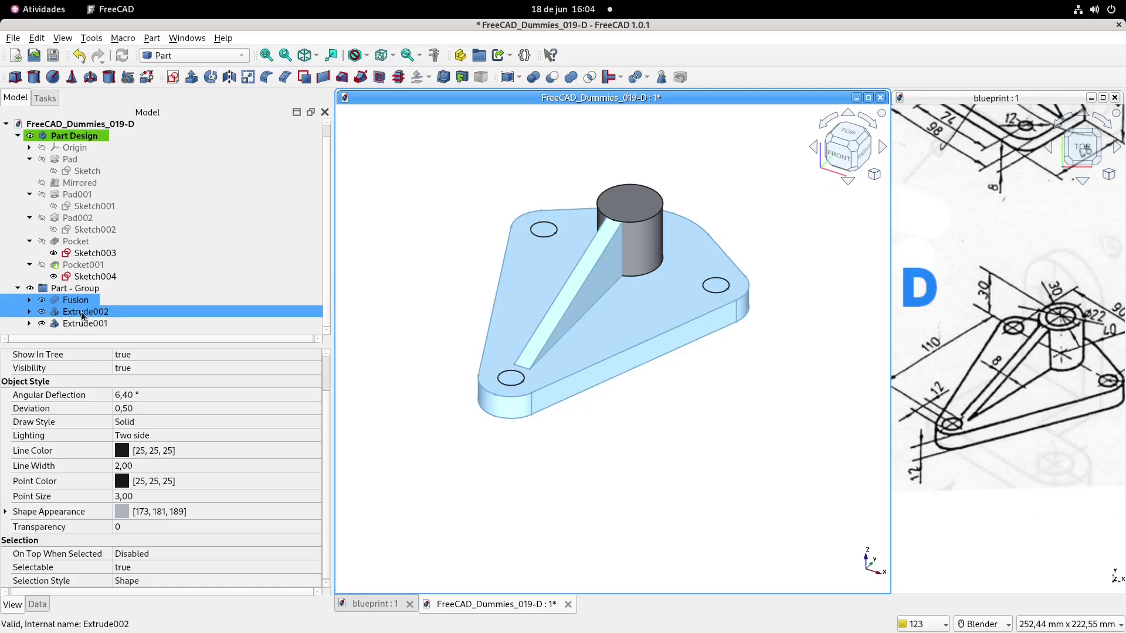
ctrl+click(82, 323)
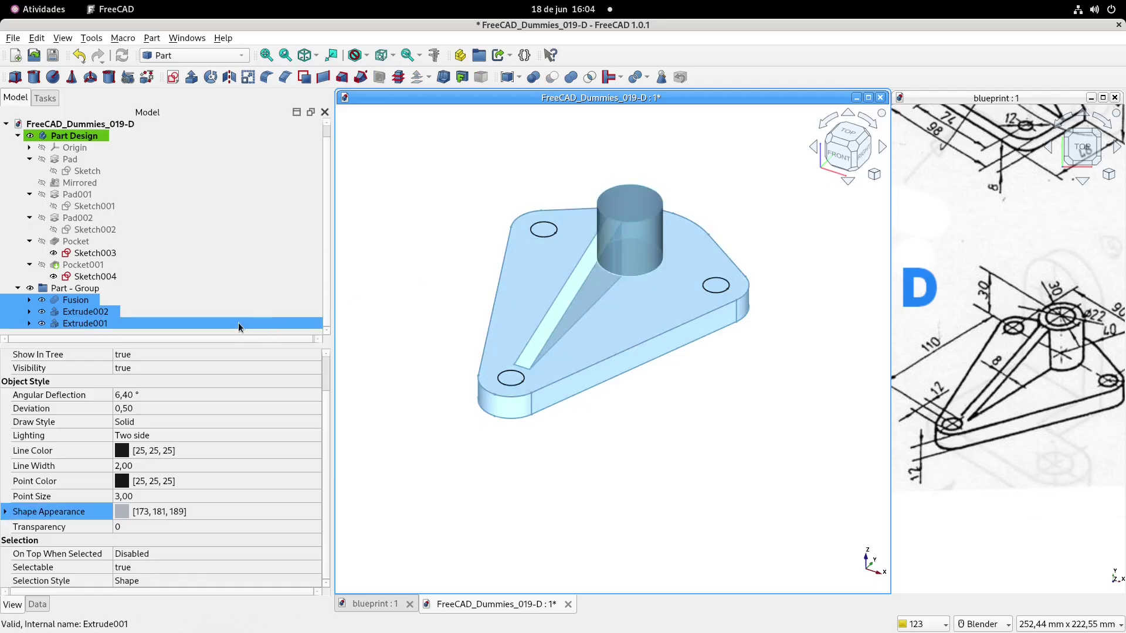
click(571, 78)
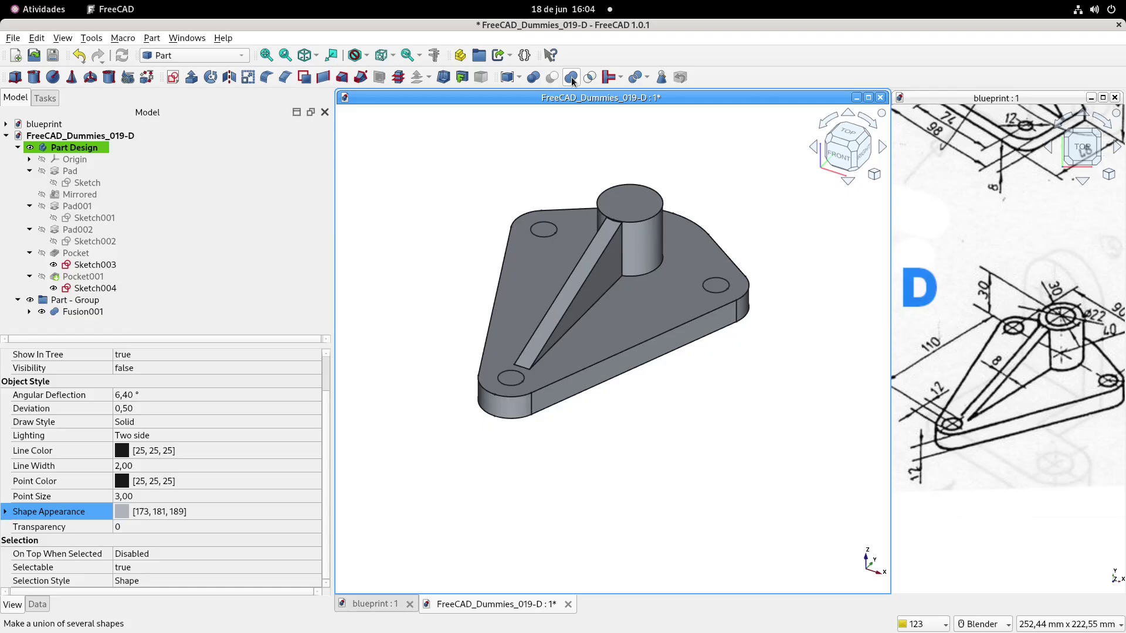
click(442, 242)
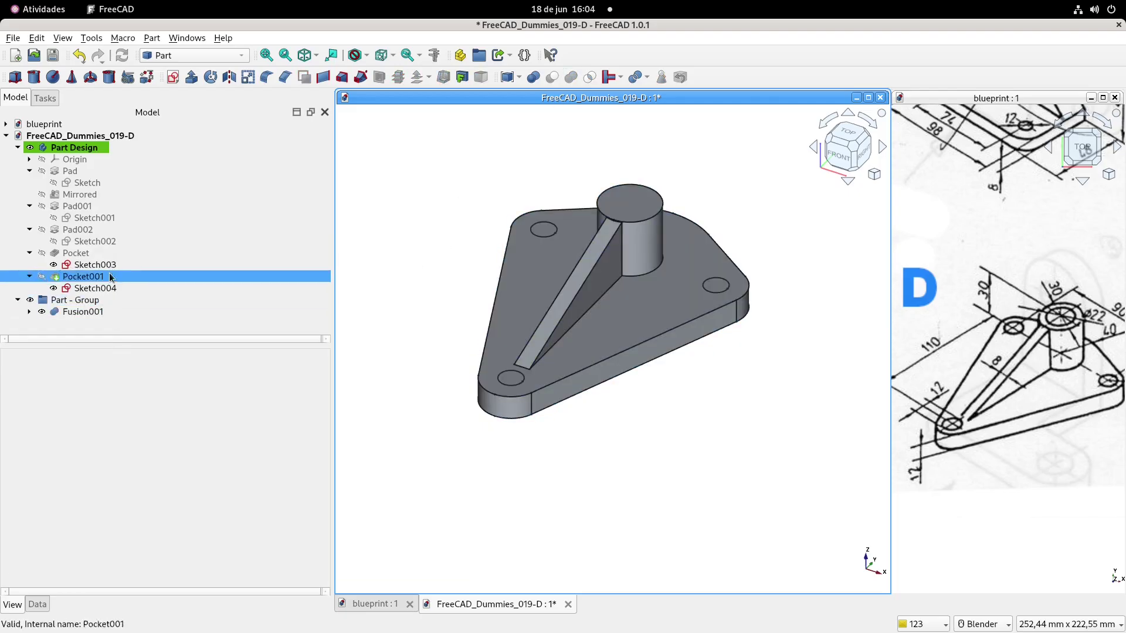
- Extrude the three corner hole circles, Sketch003, 12 mm along their normal as solids
click(94, 265)
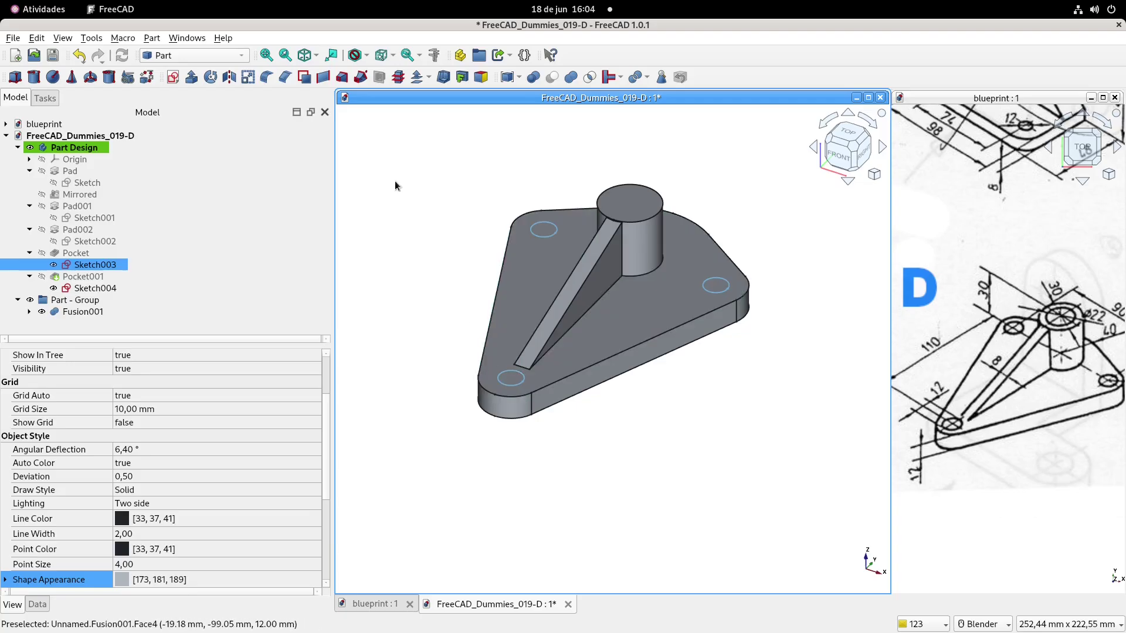
click(191, 77)
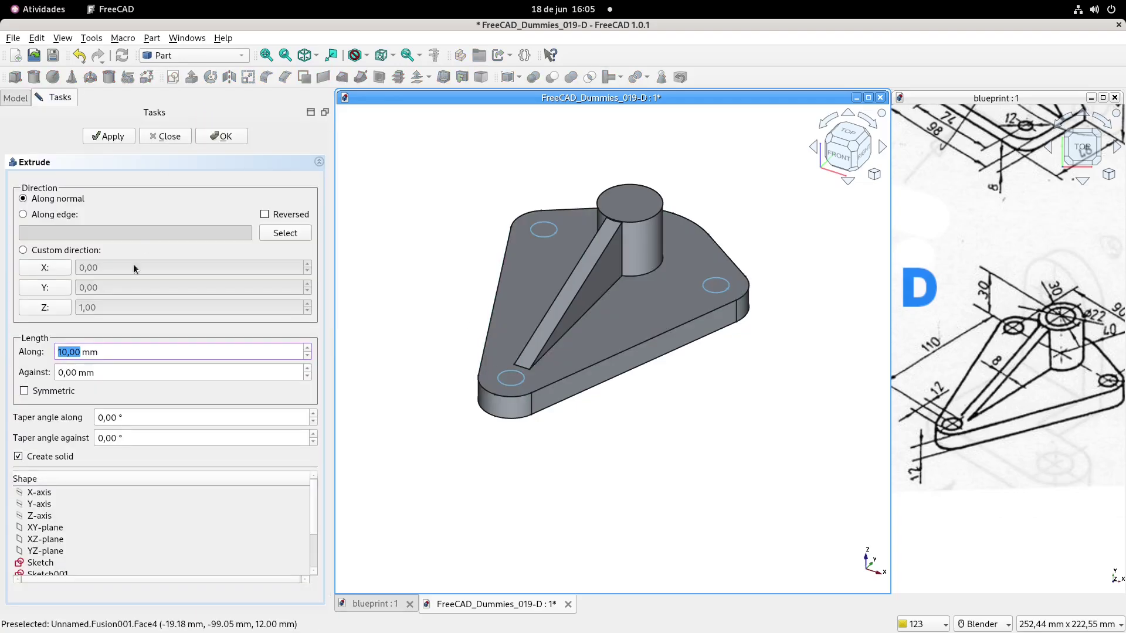
text(12)
click(233, 136)
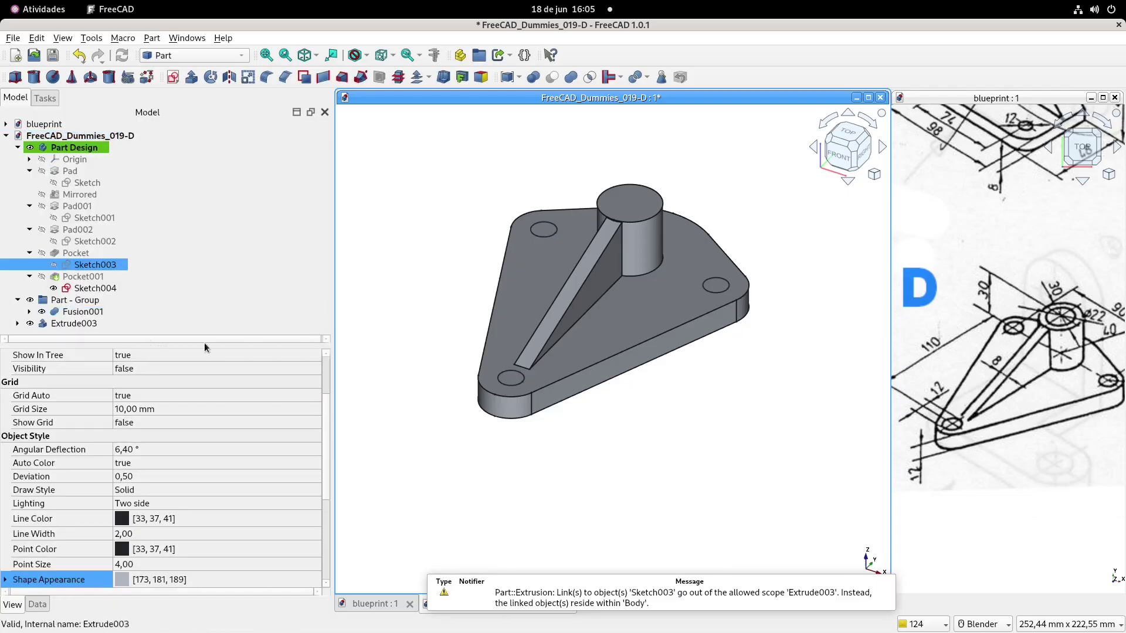
- Set the shape appearance of the corner hole cylinders, Extrude003, to red (#ff0000)
click(82, 323)
ctrl+click(87, 315)
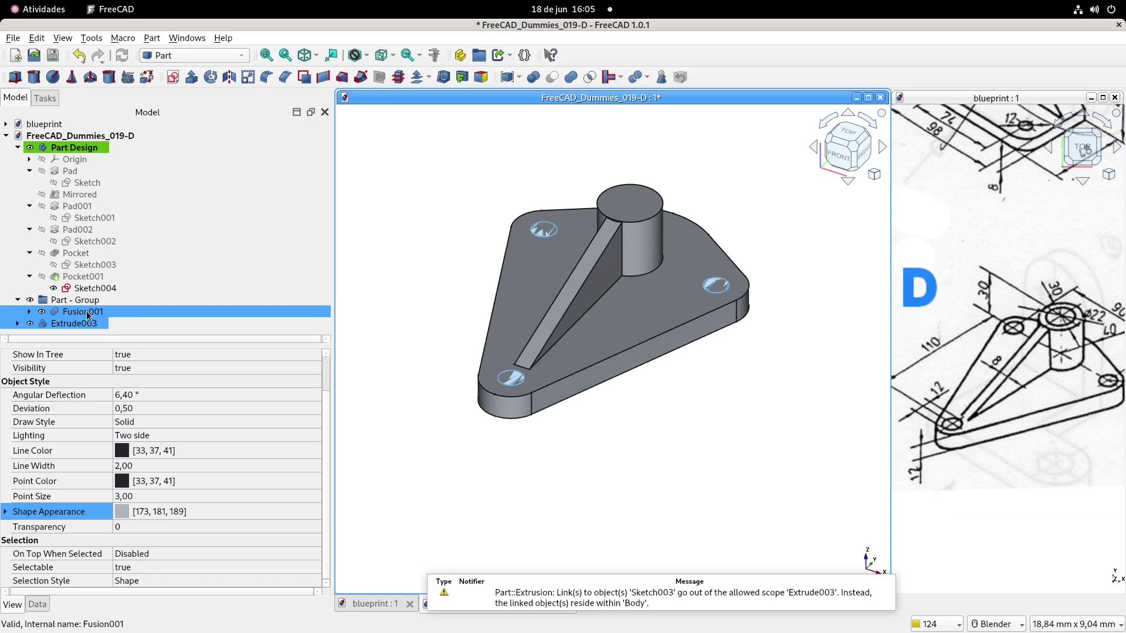
ctrl+click(85, 315)
click(125, 511)
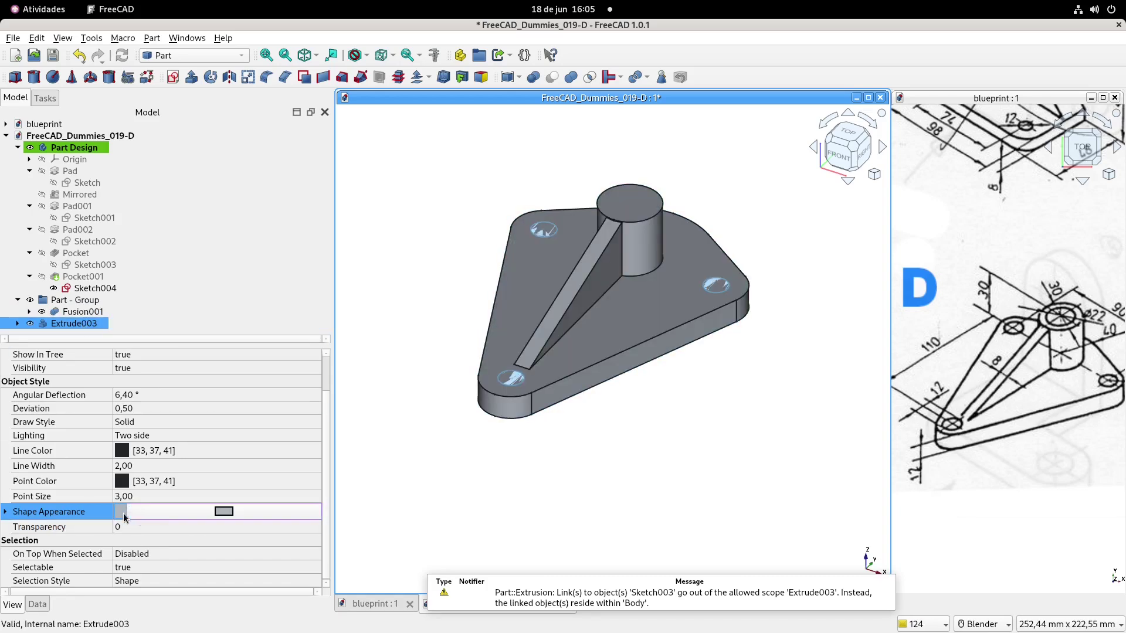
click(225, 512)
click(432, 277)
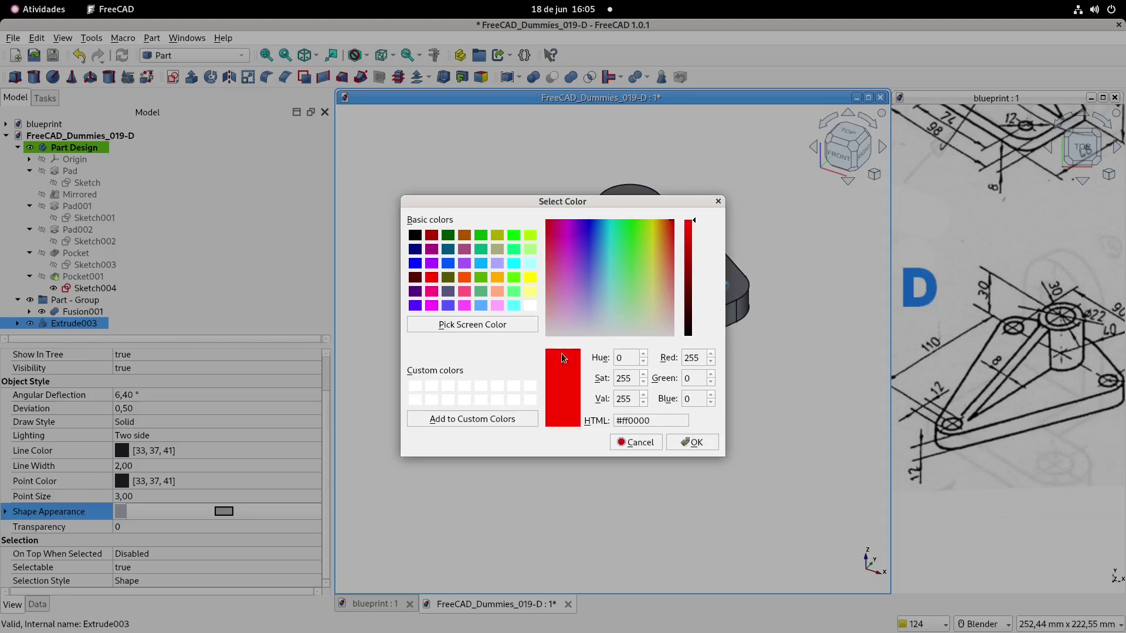
click(697, 442)
click(426, 220)
- Extrude the boss bore circle, Sketch004, by 12+30 mm along its normal as a solid
click(94, 288)
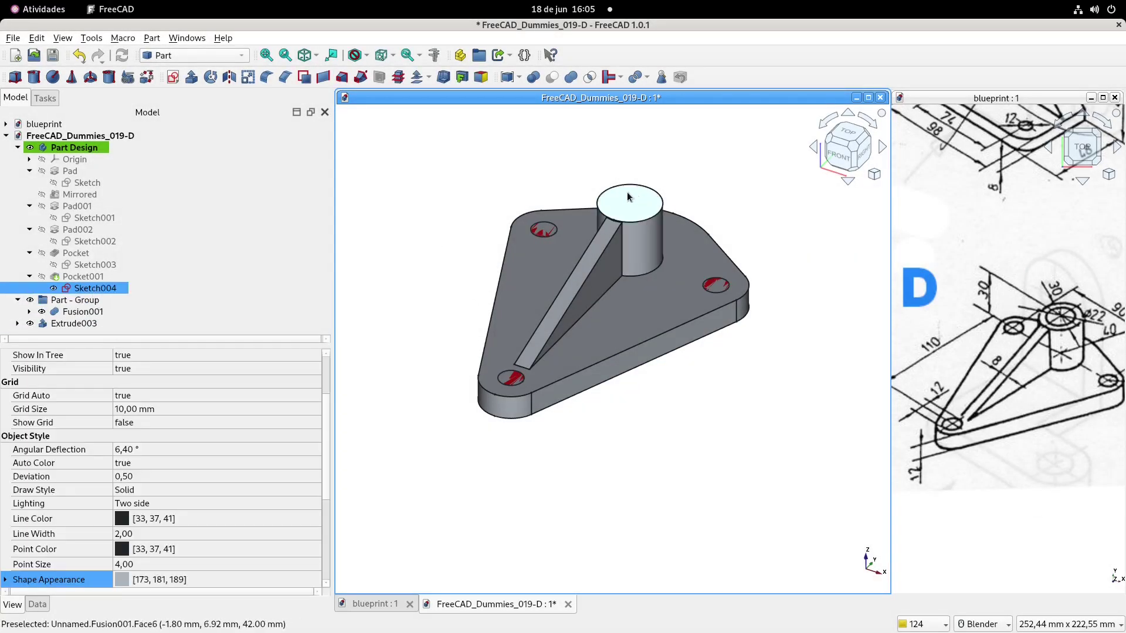
click(191, 78)
text(12)
text(+18)
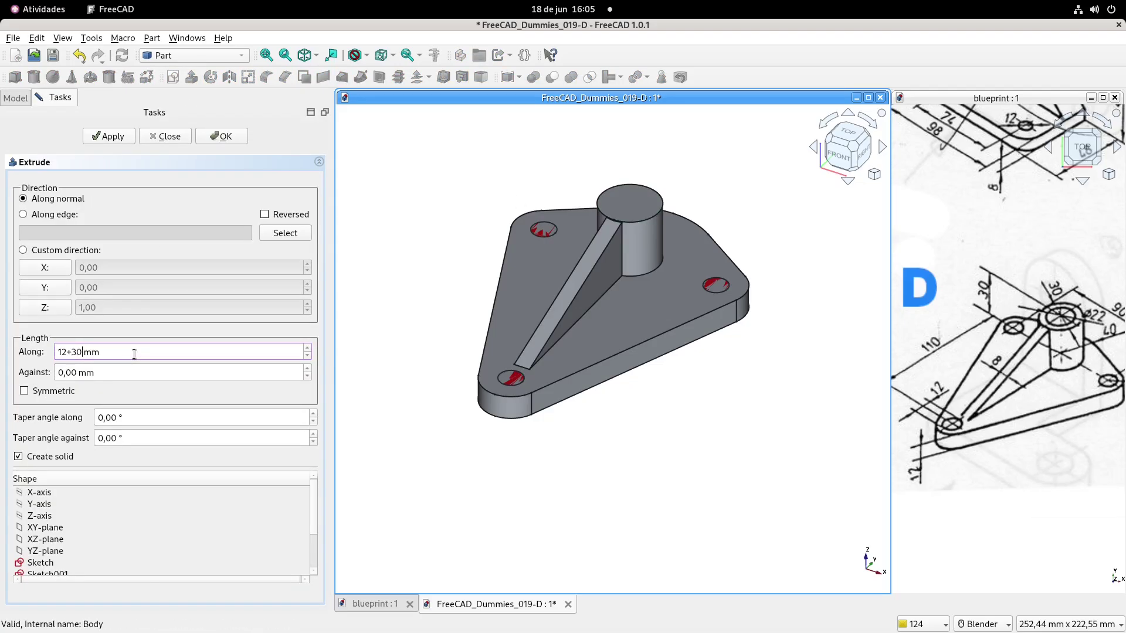
key(Return)
- Set the shape appearance of the boss bore cylinder, Extrude004, to red (#ff0000)
click(73, 289)
scroll(73, 305, down, 1)
click(72, 322)
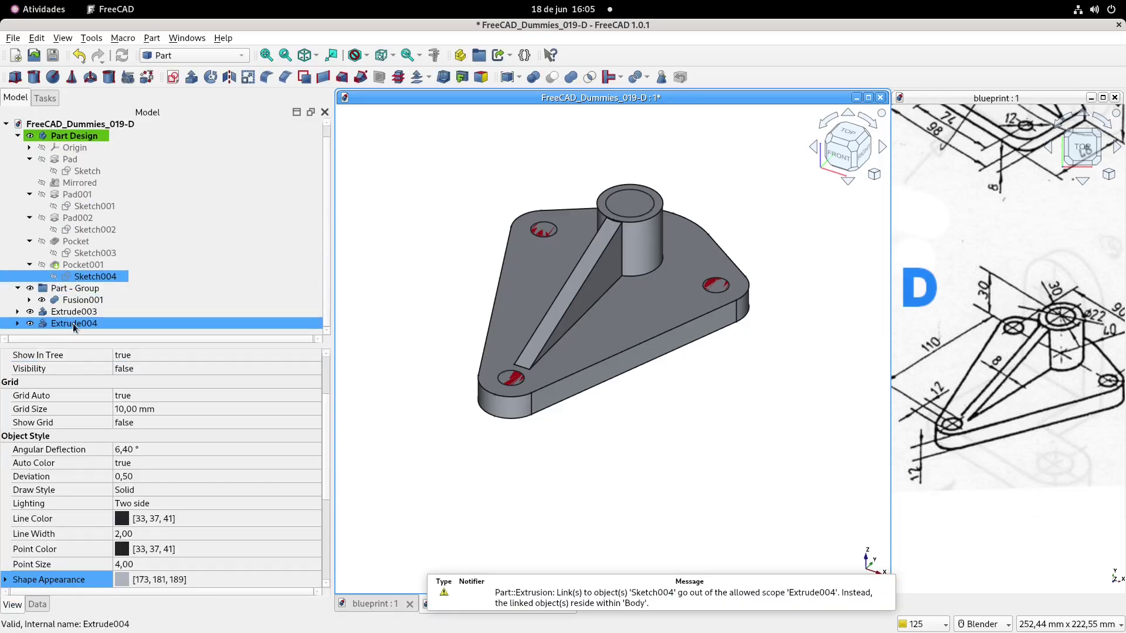
click(199, 522)
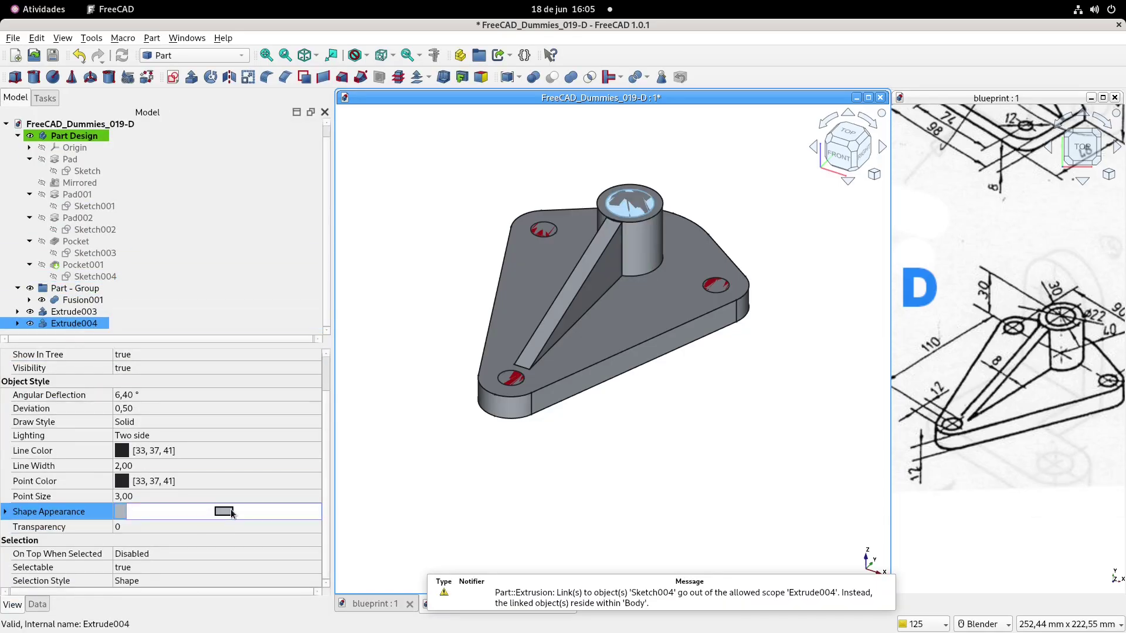
click(224, 511)
click(431, 277)
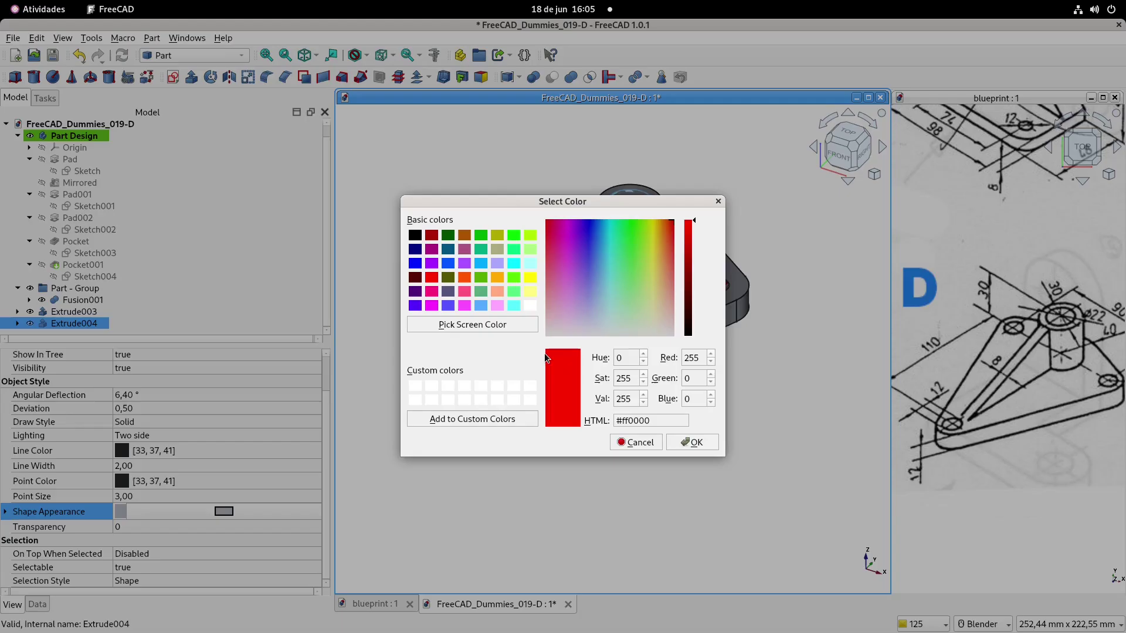
click(683, 442)
click(203, 253)
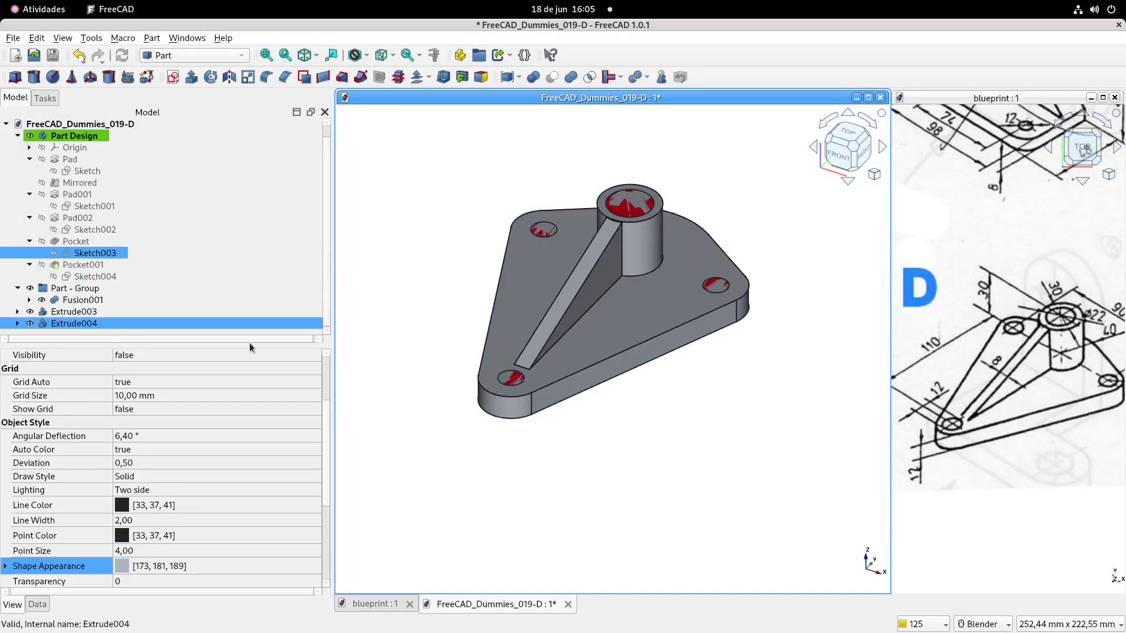
- Subtract the corner hole cylinders and the boss bore cylinder from the fused part with two Boolean cuts
click(88, 299)
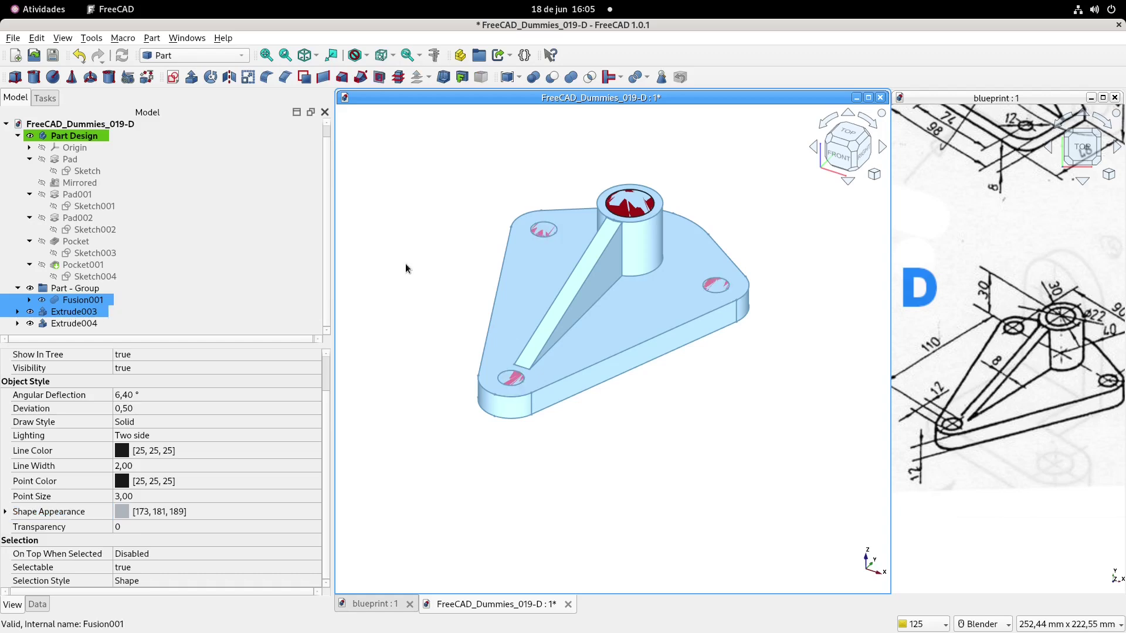
click(551, 77)
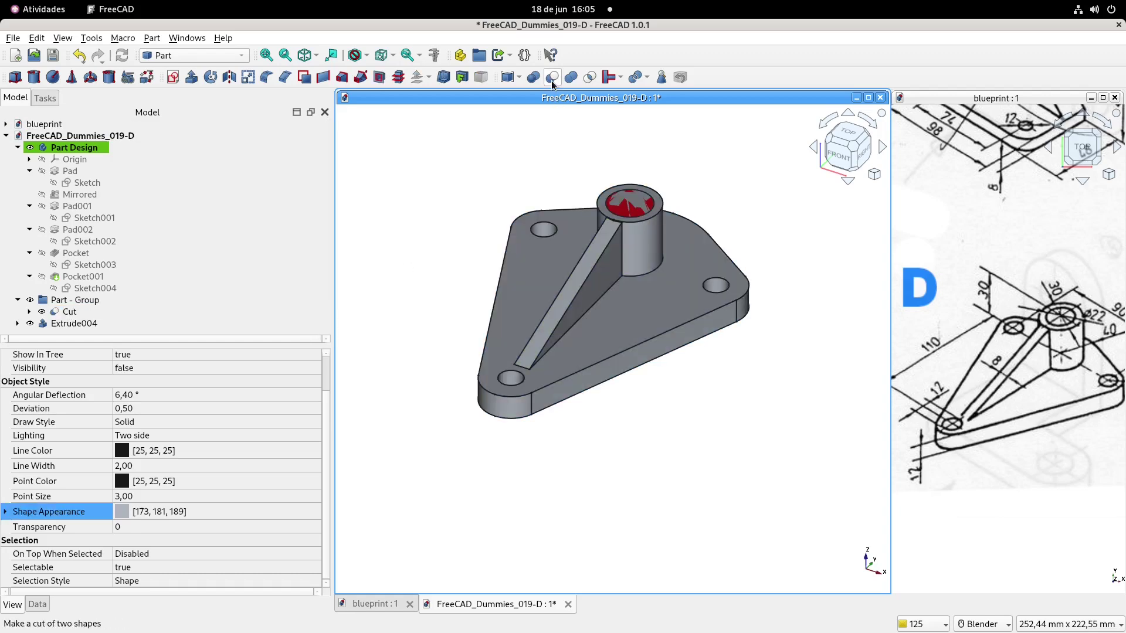
click(68, 312)
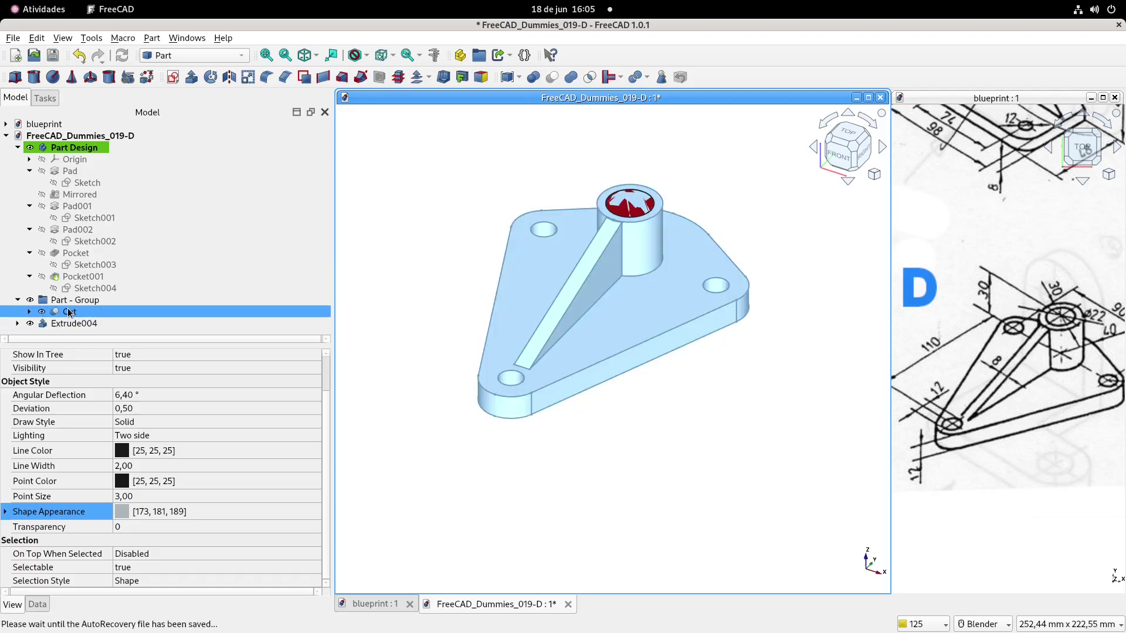
ctrl+click(73, 323)
click(553, 77)
middle_drag(705, 232, 628, 318)
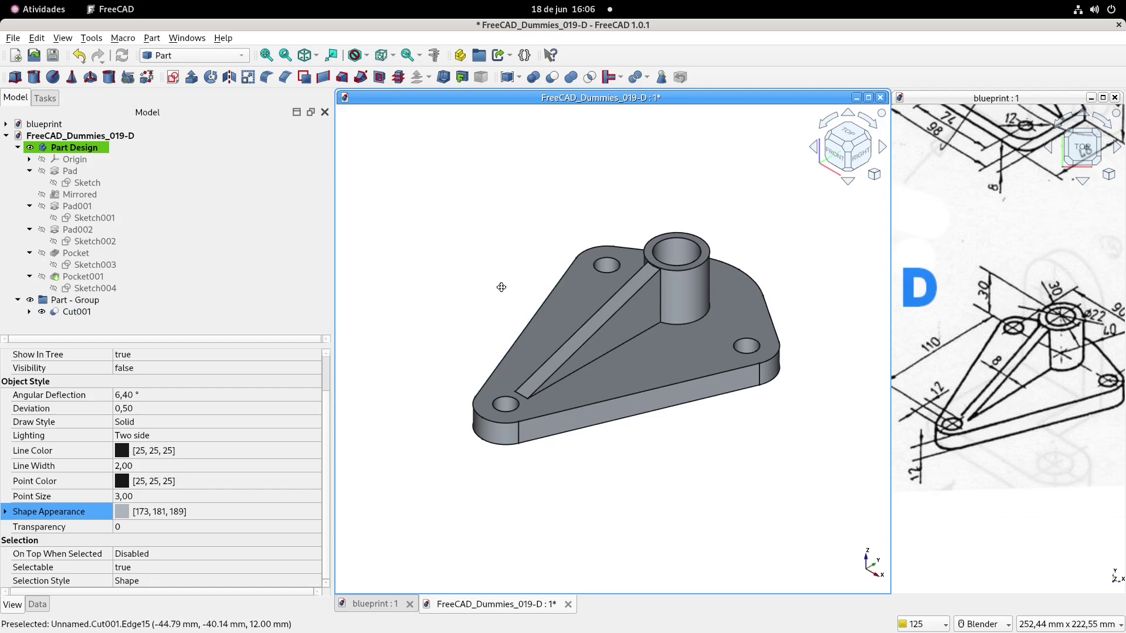
- Set the transparency of the finished part, Cut001, to 25
click(72, 312)
click(136, 526)
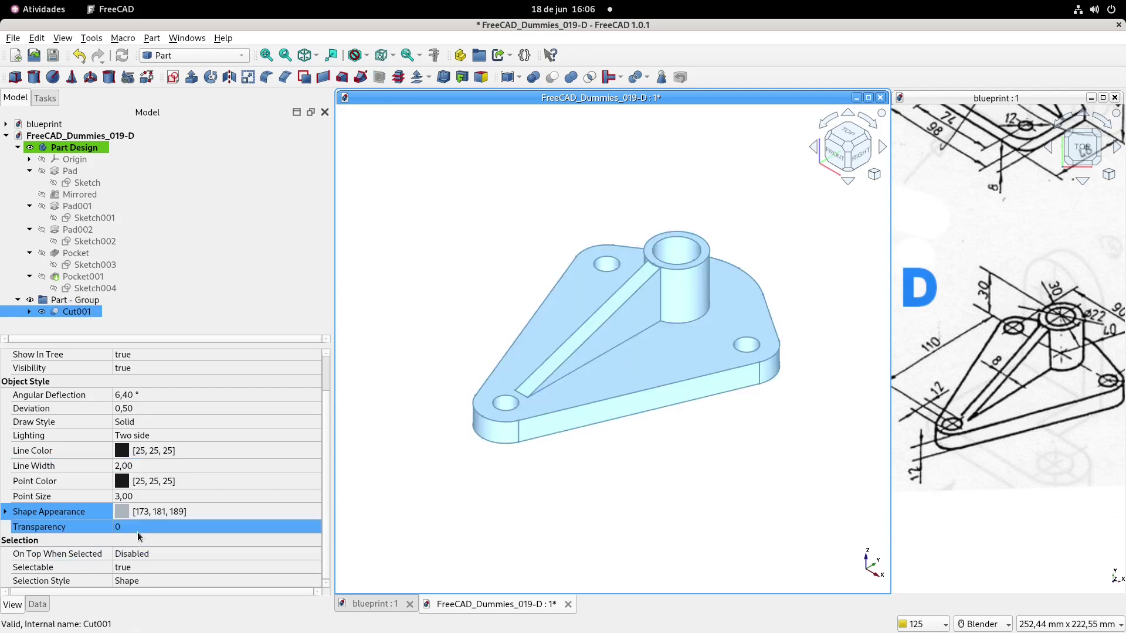
text(25)
key(Return)
- Set the shape appearance of Cut001 to the light blue basic color (84, 171, 255)
click(227, 512)
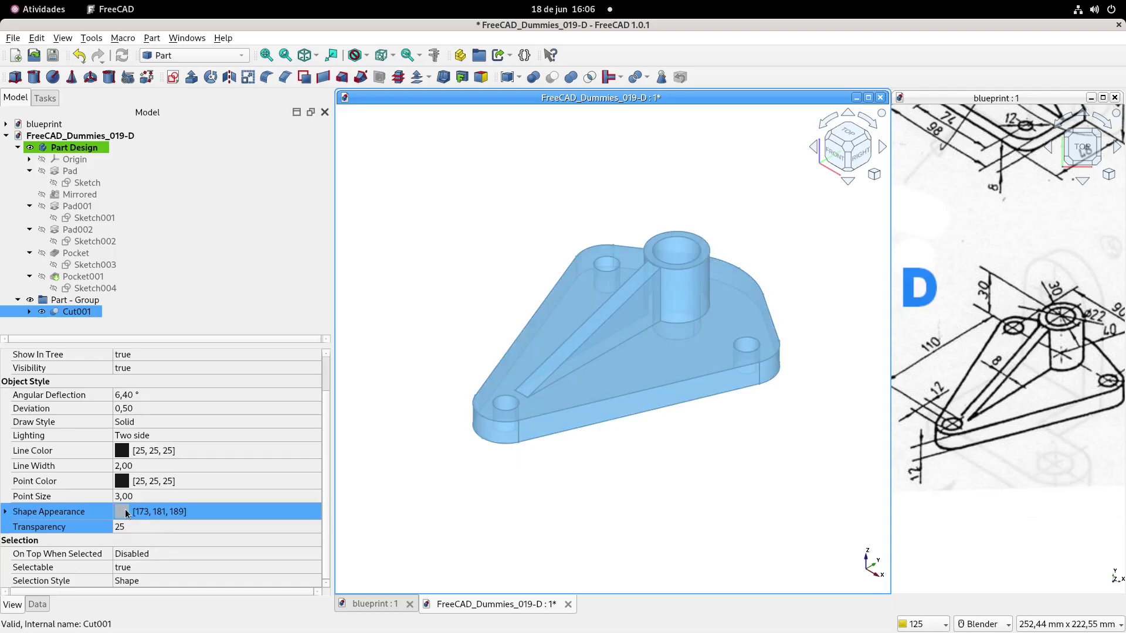
click(224, 512)
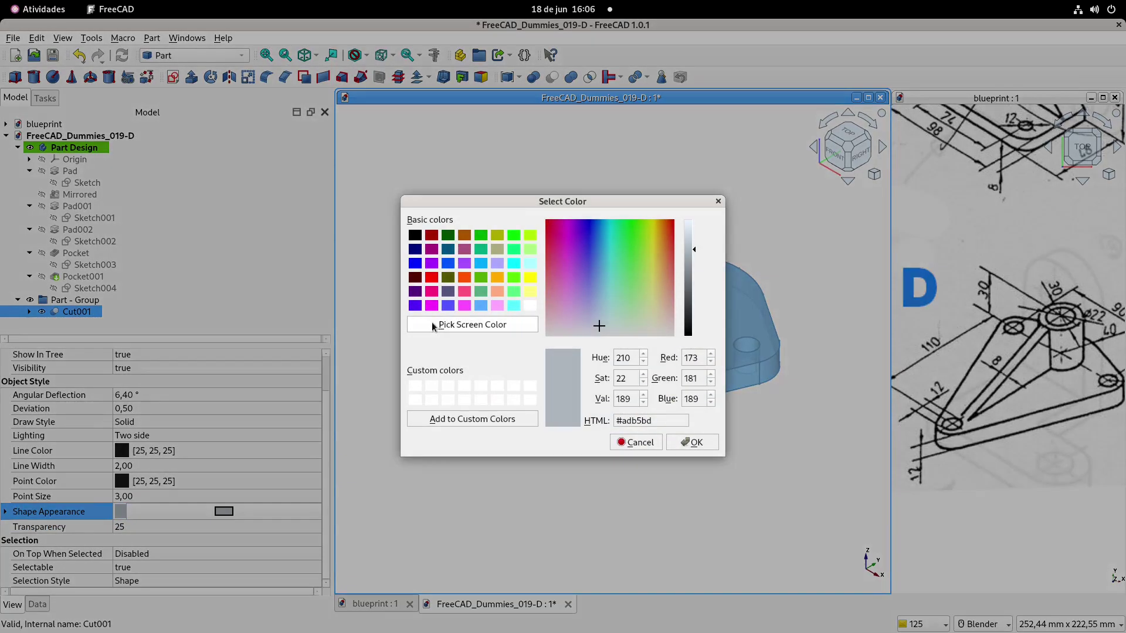
click(480, 305)
click(695, 442)
click(638, 474)
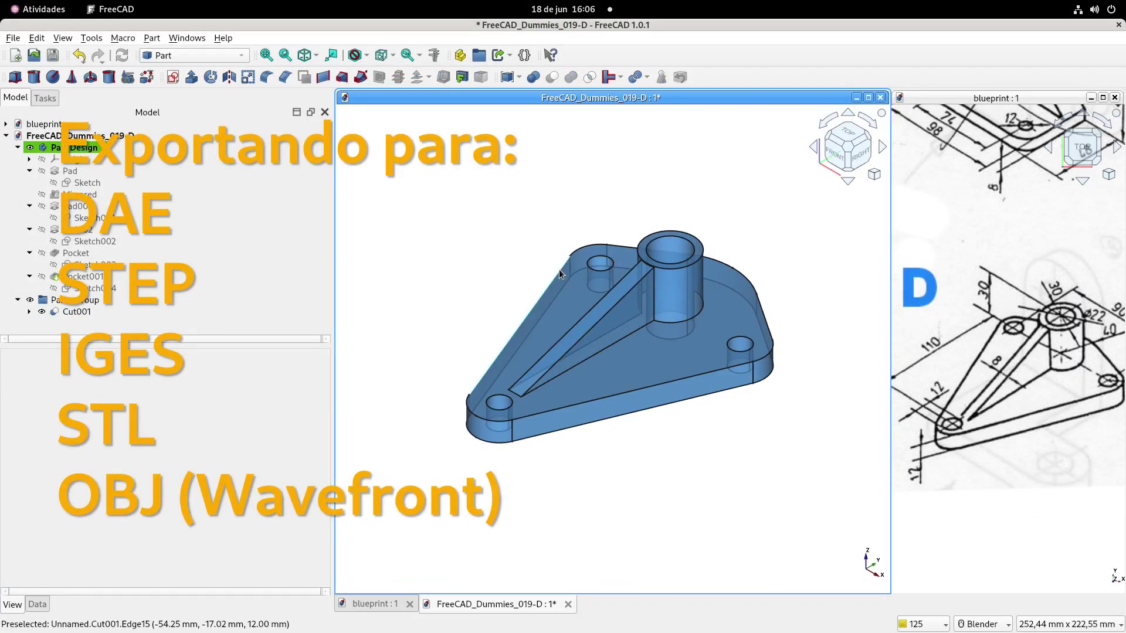
- Export Cut001 as the Collada file FreeCAD_Dummies_019-D.dae in the CAD_3D folder, replacing the existing file
click(78, 312)
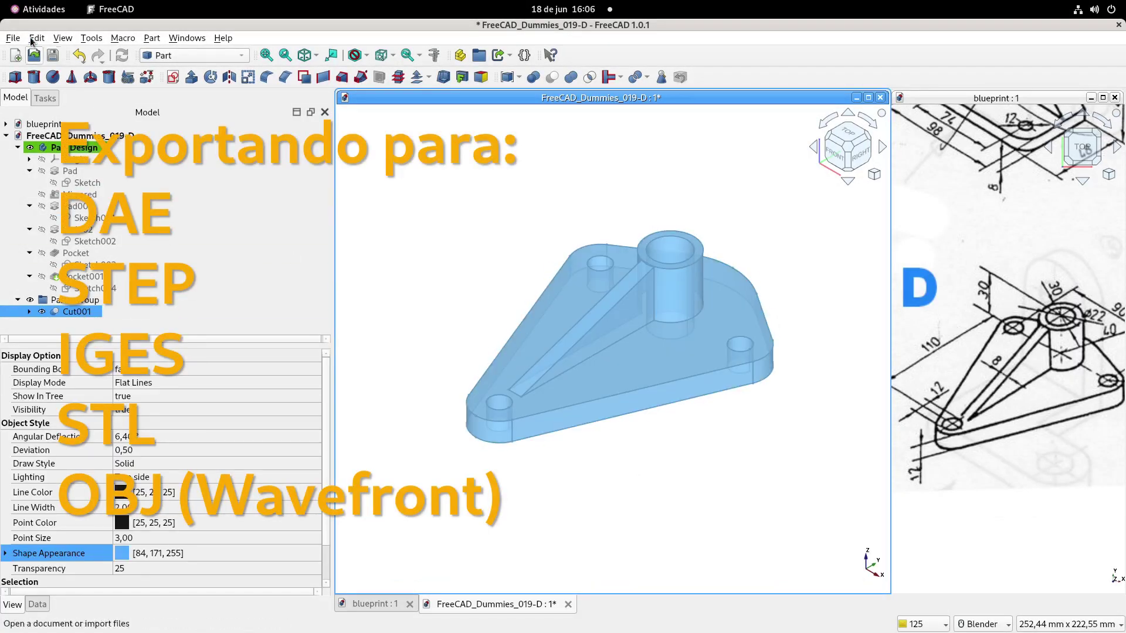
click(13, 37)
click(44, 226)
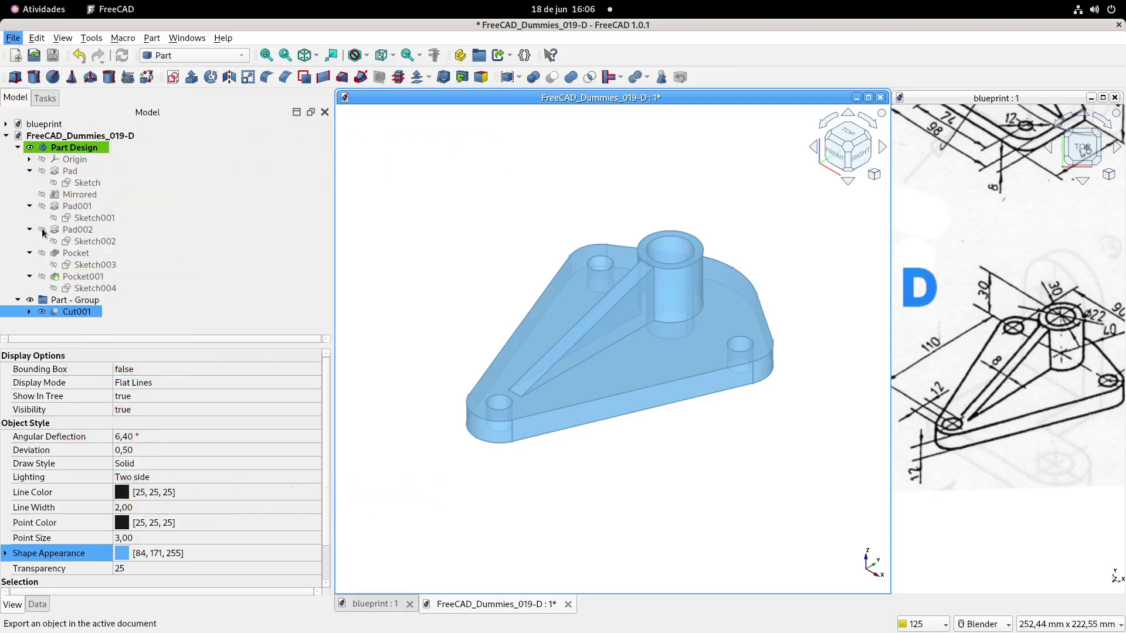
double_click(621, 279)
click(624, 350)
double_click(582, 290)
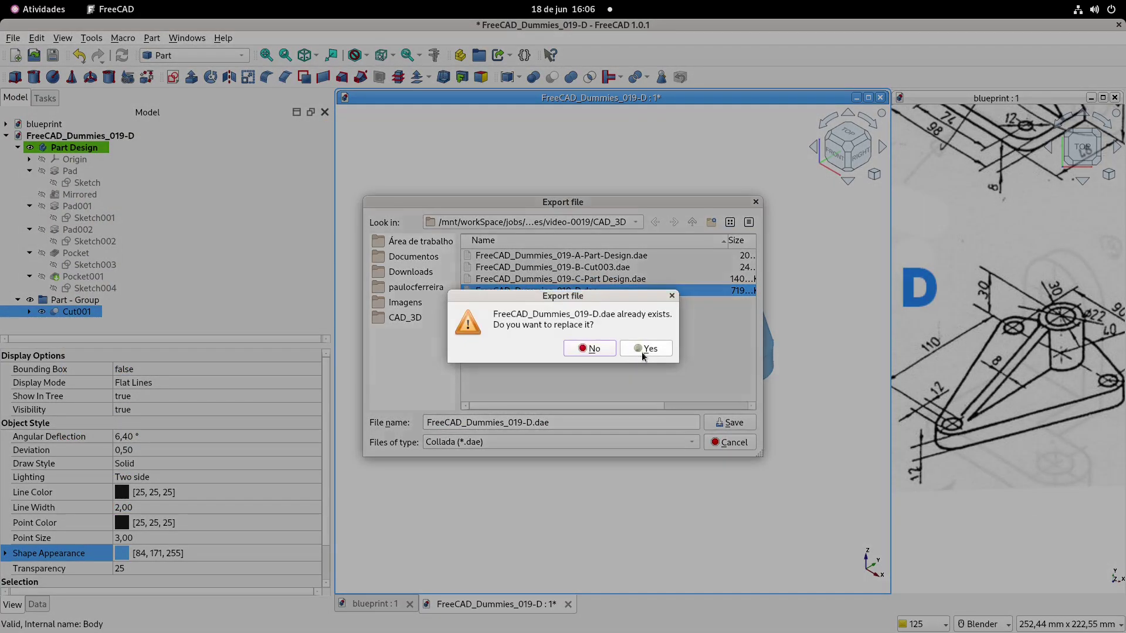
click(649, 350)
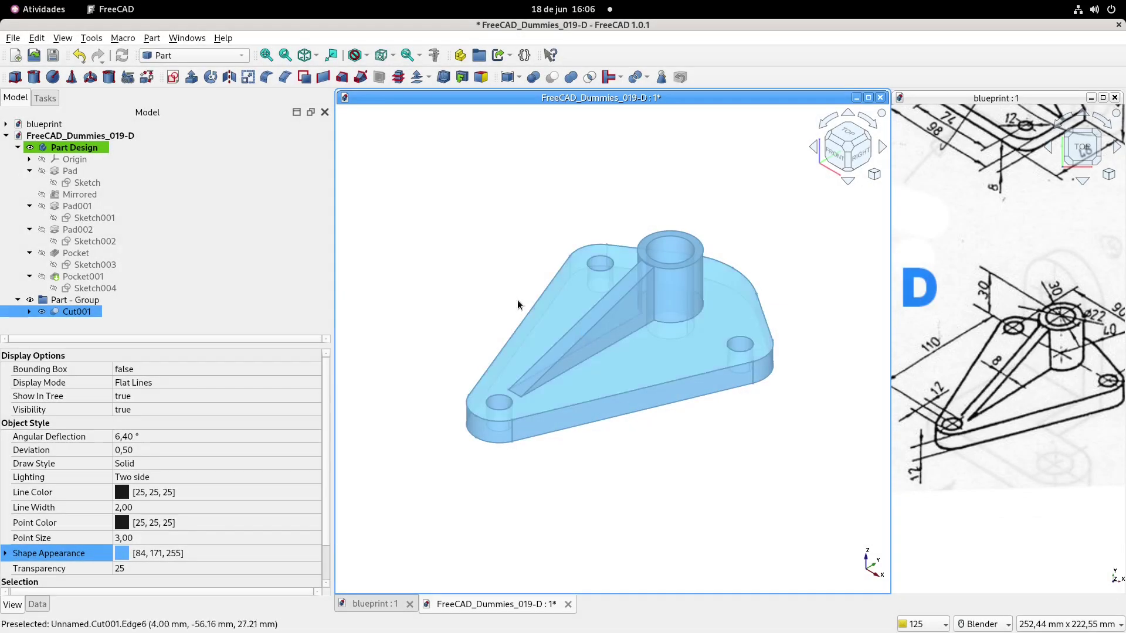
click(513, 255)
mouse_move(536, 270)
shift+middle_down()
mouse_move(539, 246)
mouse_move(536, 263)
shift+middle_up()
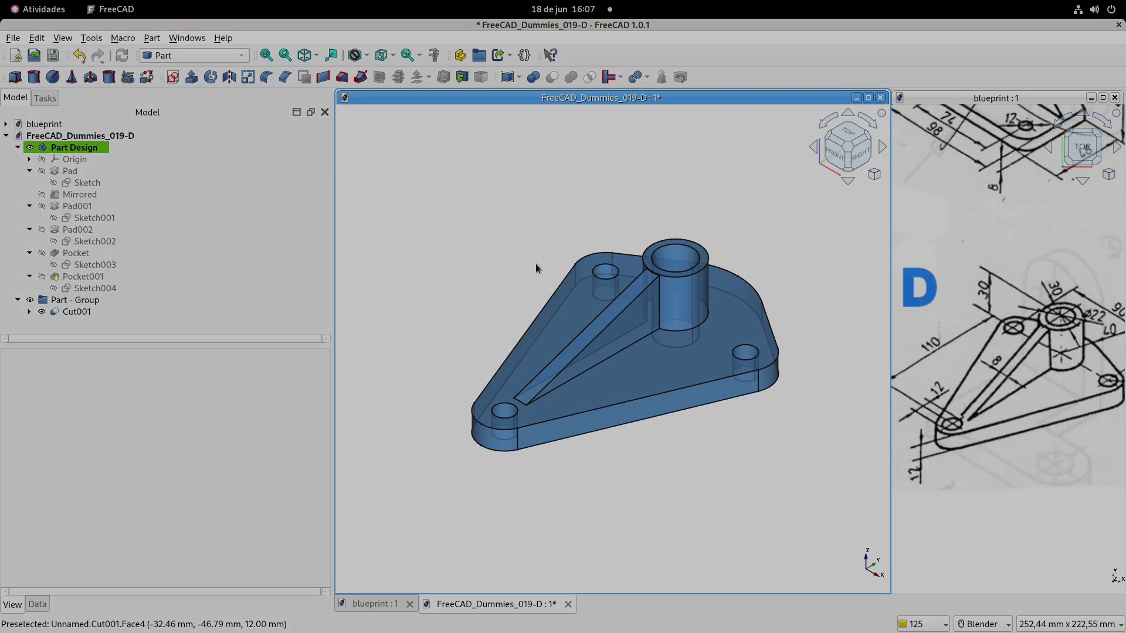